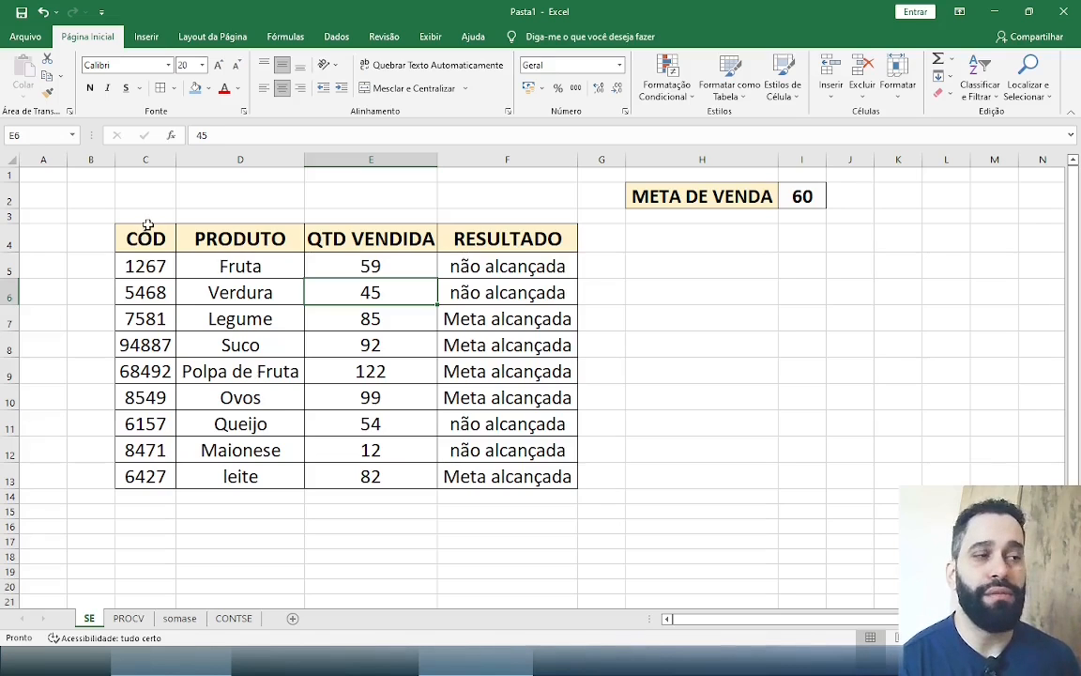
Examine the product table's four columns, the META DE VENDA cell and the entries in the Fruta row
drag(146, 235, 152, 347)
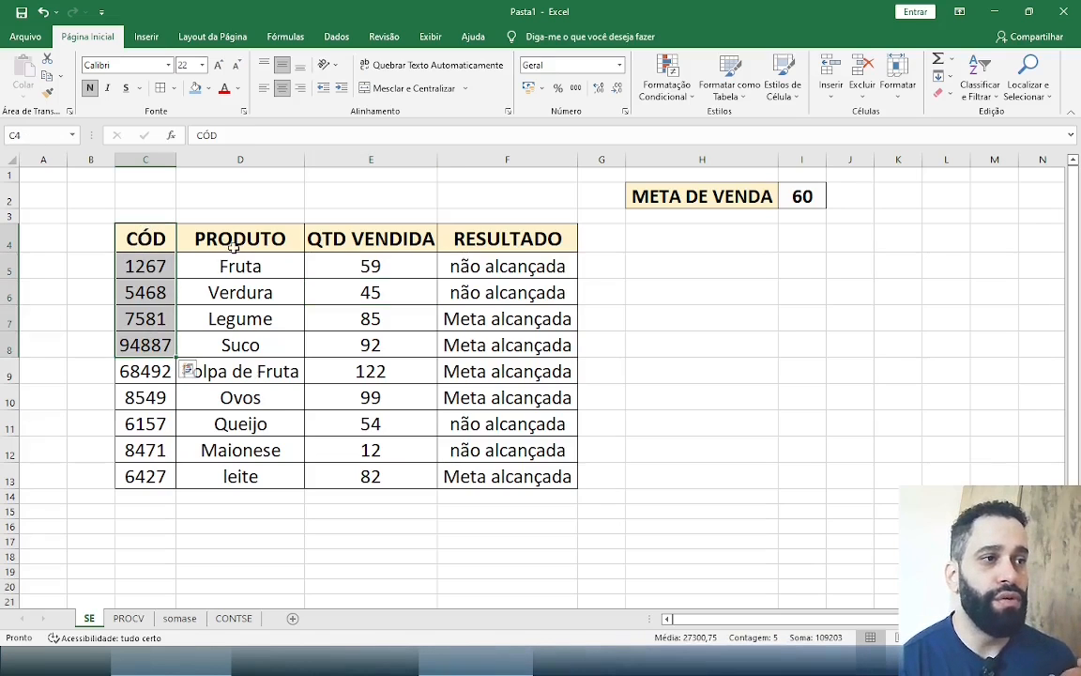
drag(234, 246, 241, 320)
drag(345, 239, 349, 315)
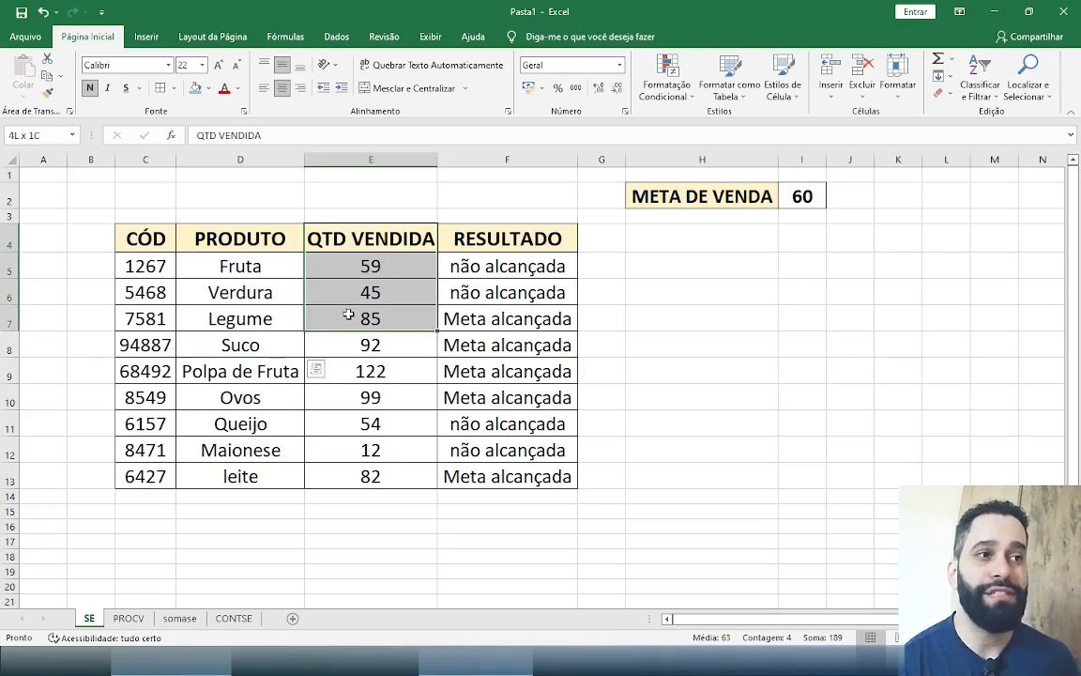
drag(524, 238, 518, 308)
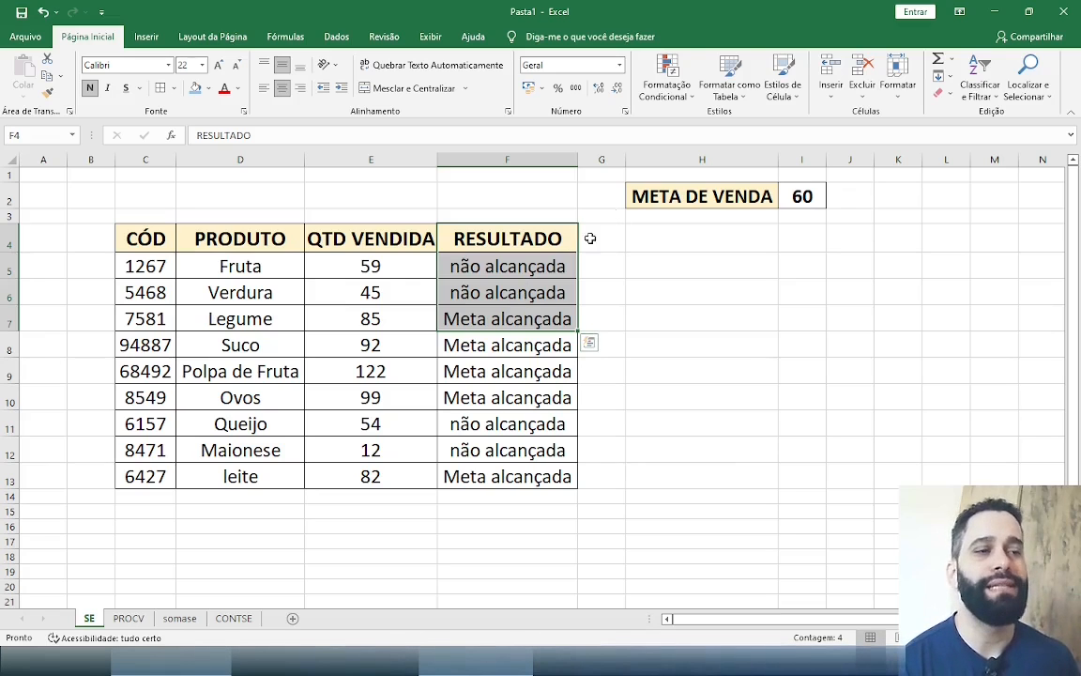
drag(692, 199, 805, 201)
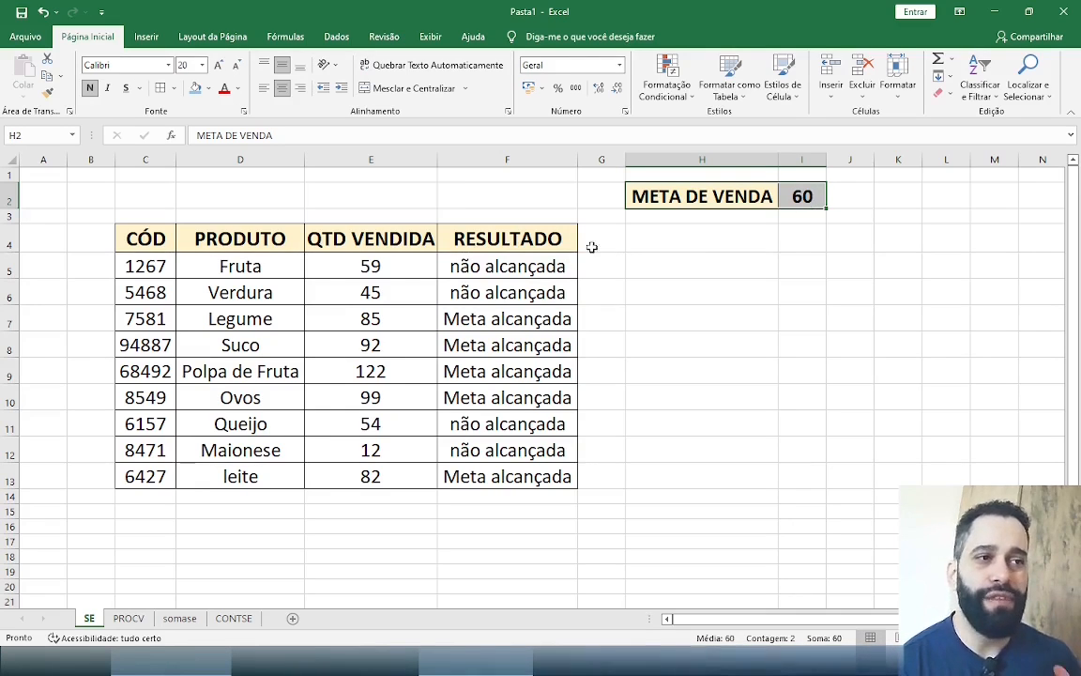
drag(528, 266, 532, 467)
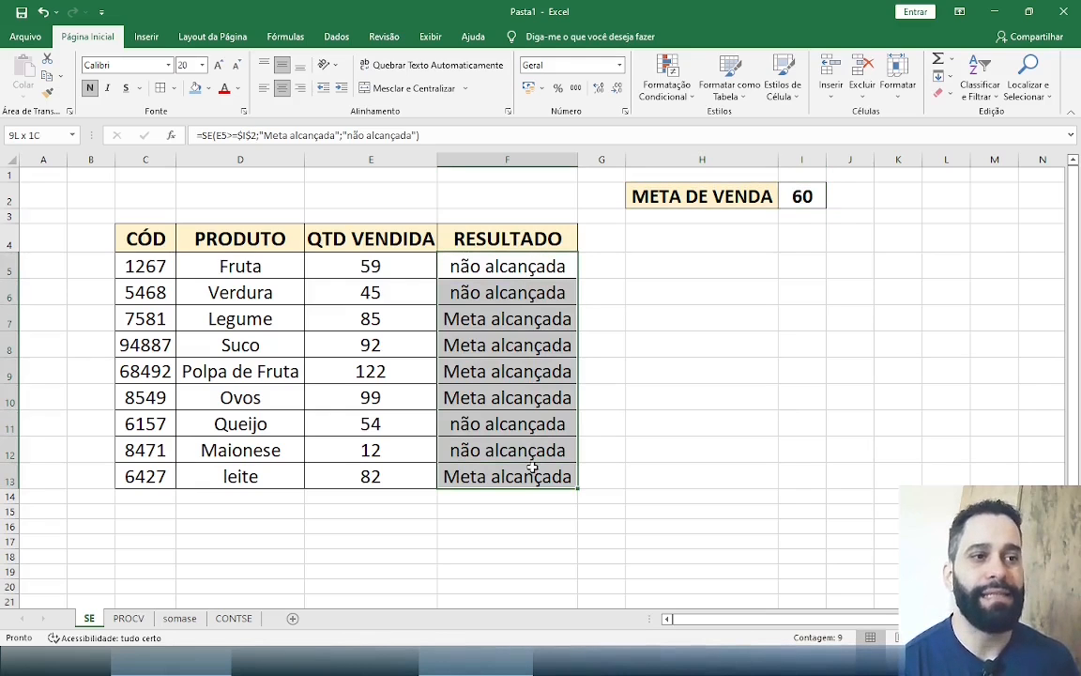
click(156, 267)
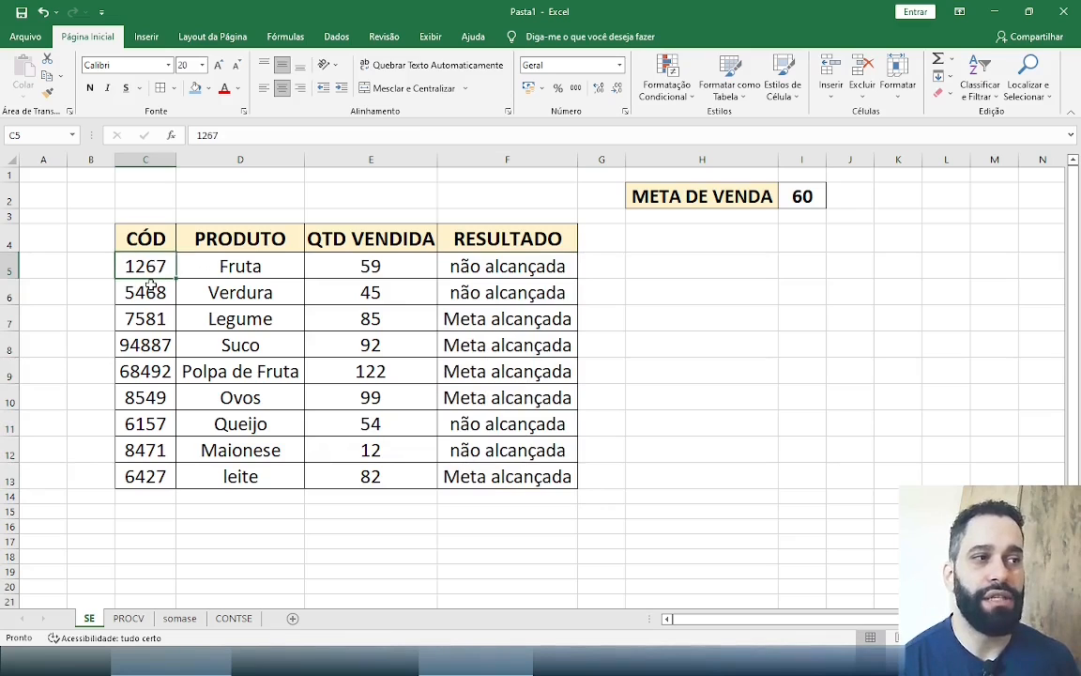
click(214, 269)
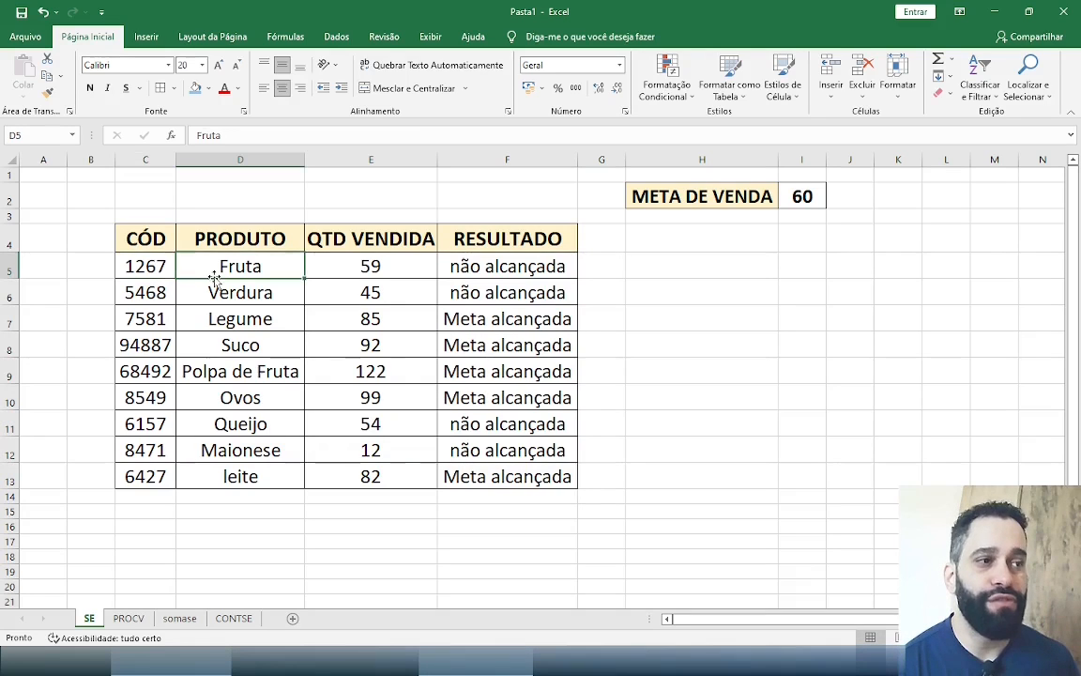
click(353, 268)
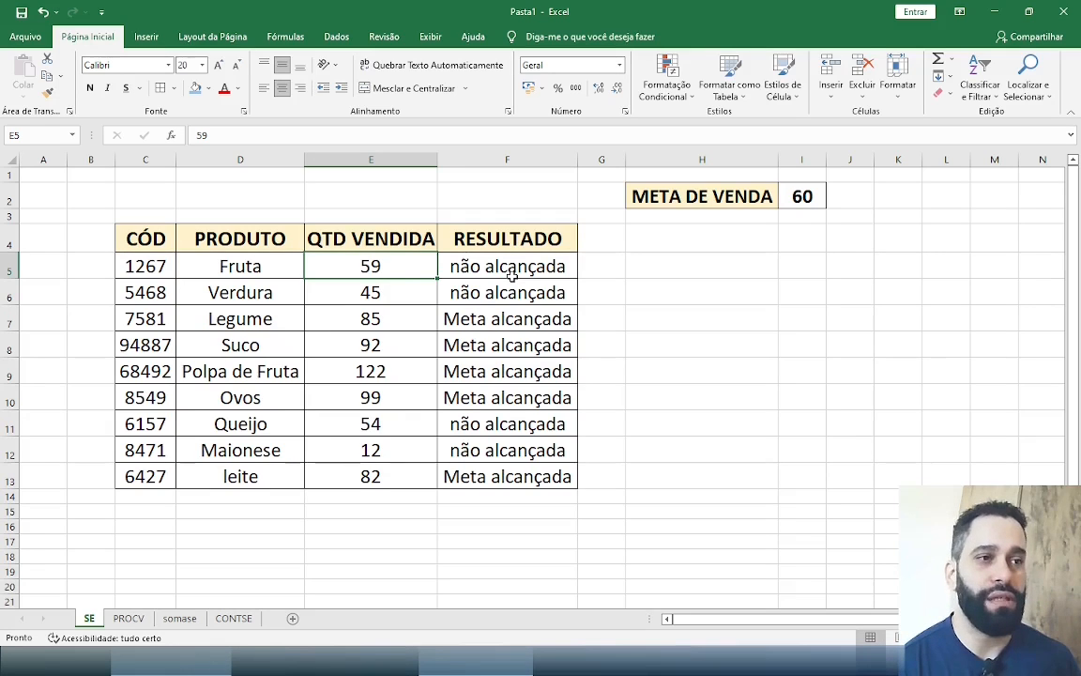
Set the quantity sold for Fruta in E5 to 60 to test the result formula
double_click(402, 271)
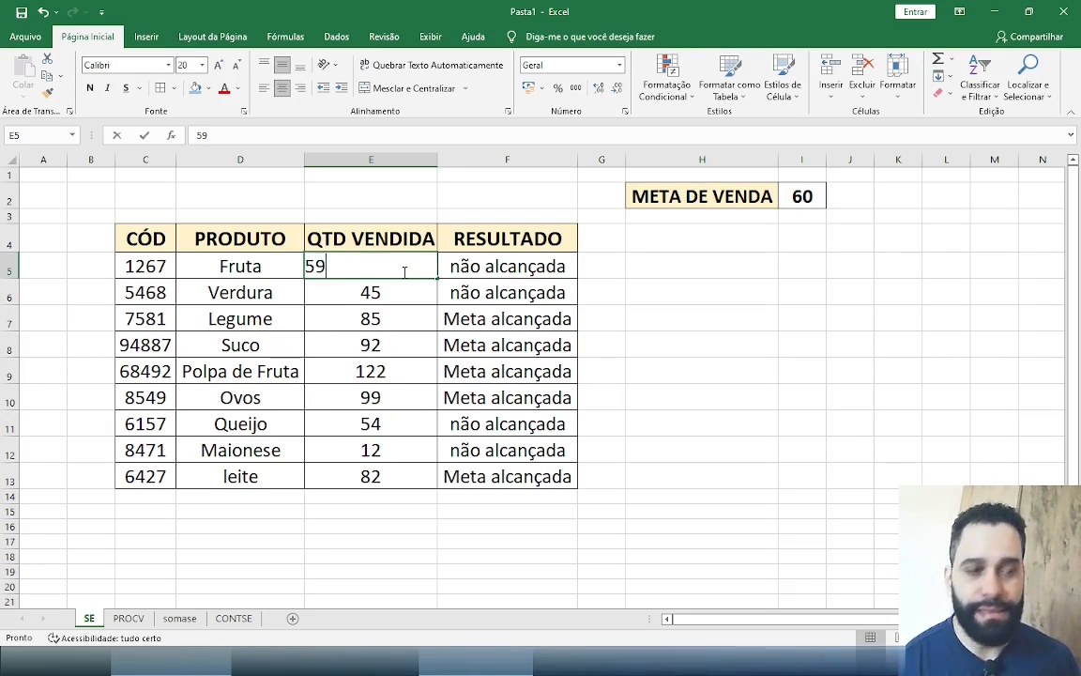
key(BackSpace)
key(BackSpace)
text(60)
key(Return)
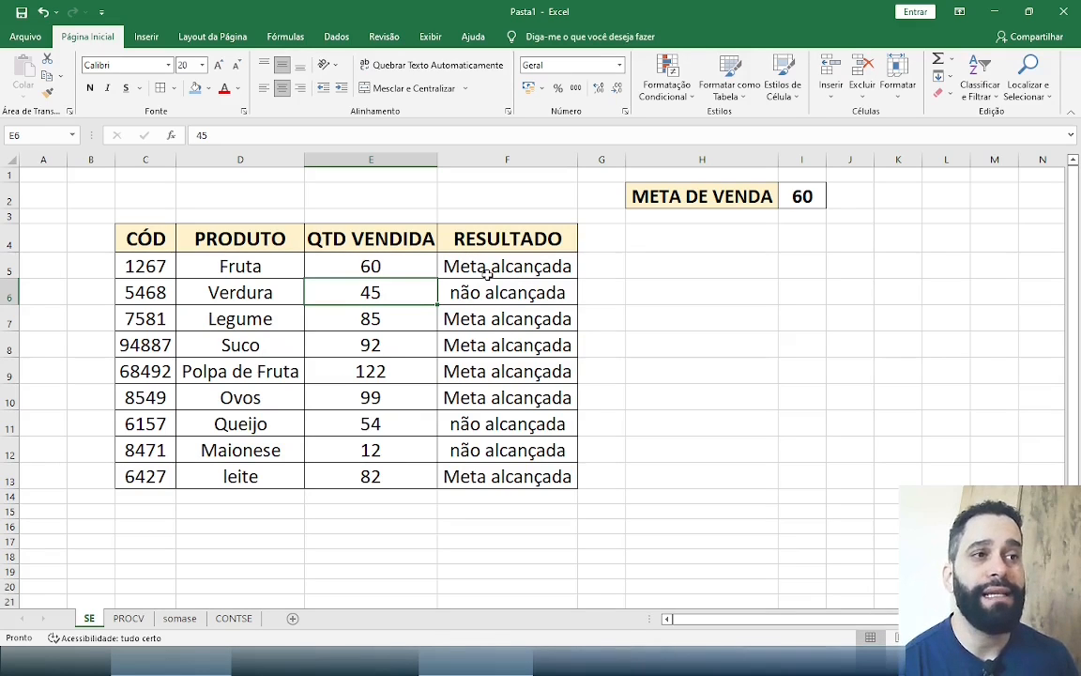
Test the Fruta result with a quantity sold of 65, followed by 10
click(402, 269)
text(65)
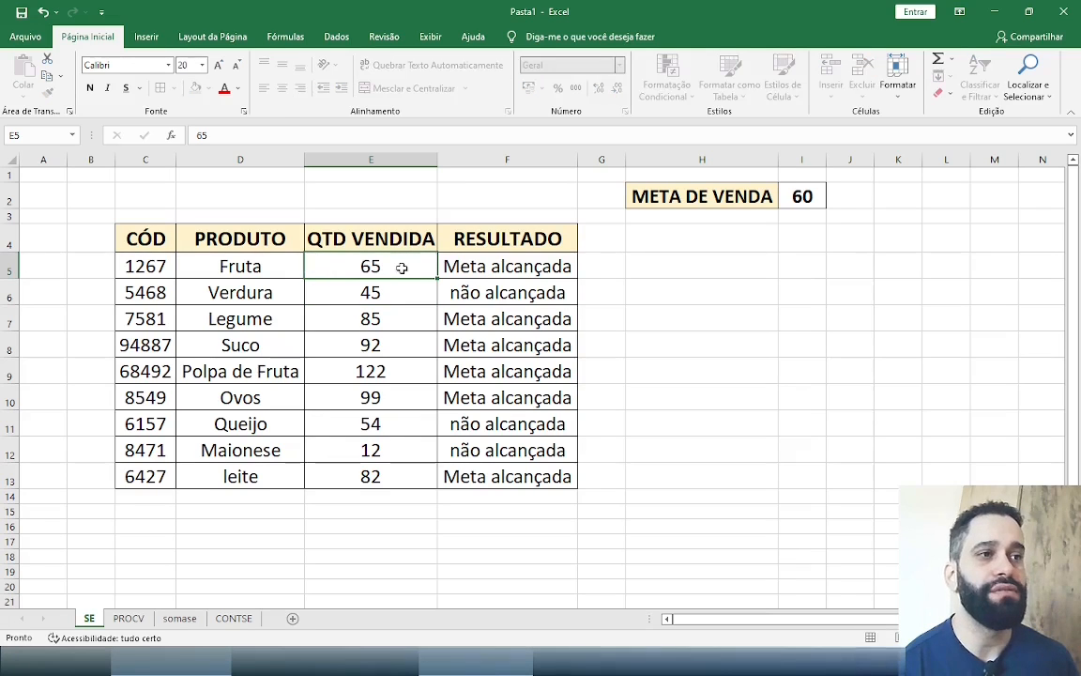
key(Return)
click(395, 272)
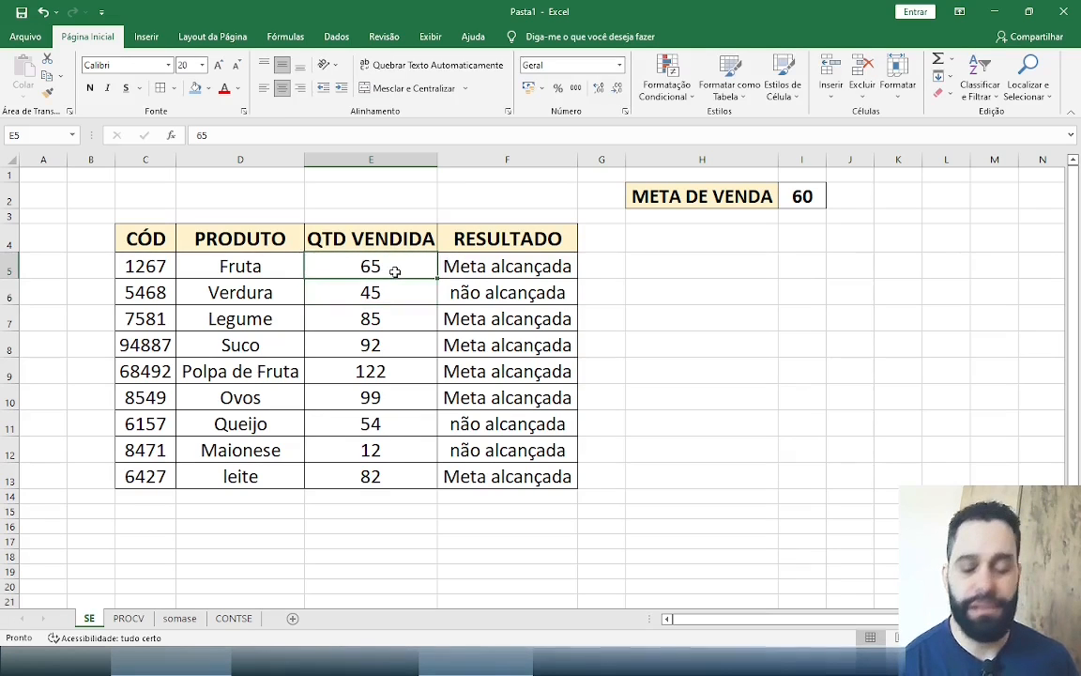
text(10)
key(Return)
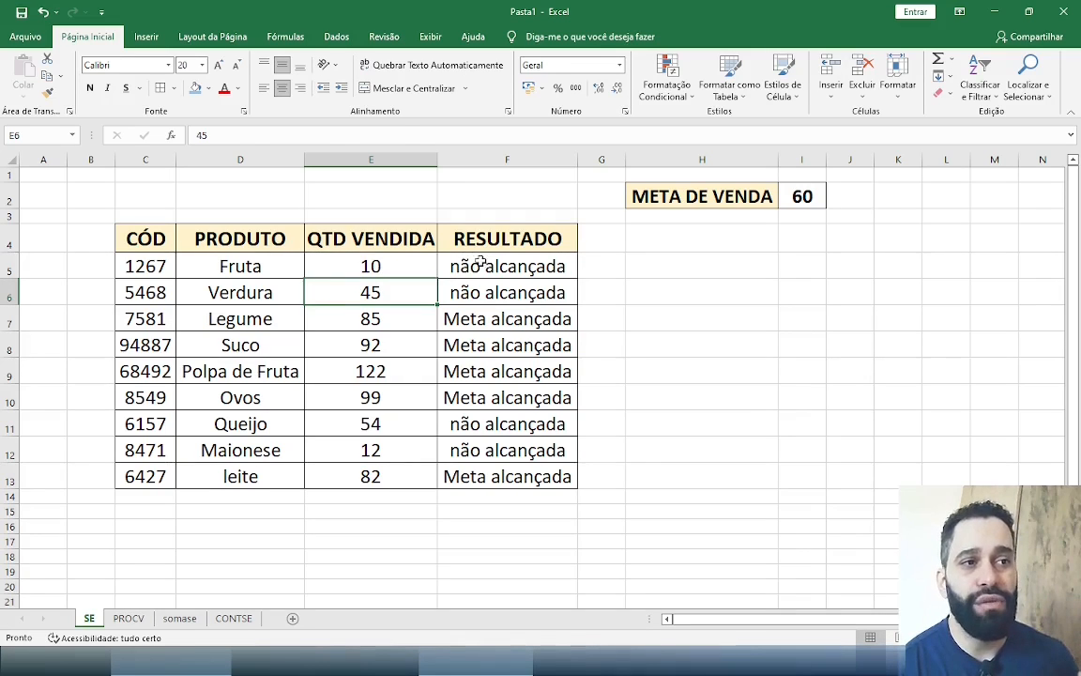
Clear the existing formulas from the RESULTADO cells F5:F13
drag(481, 264, 489, 474)
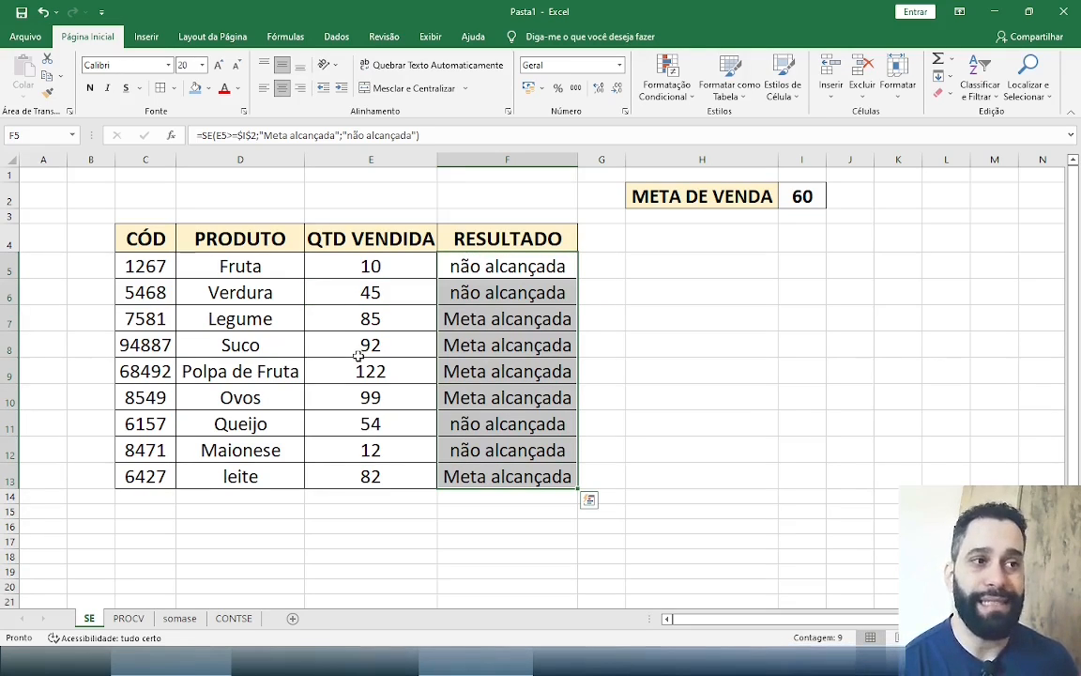
key(Delete)
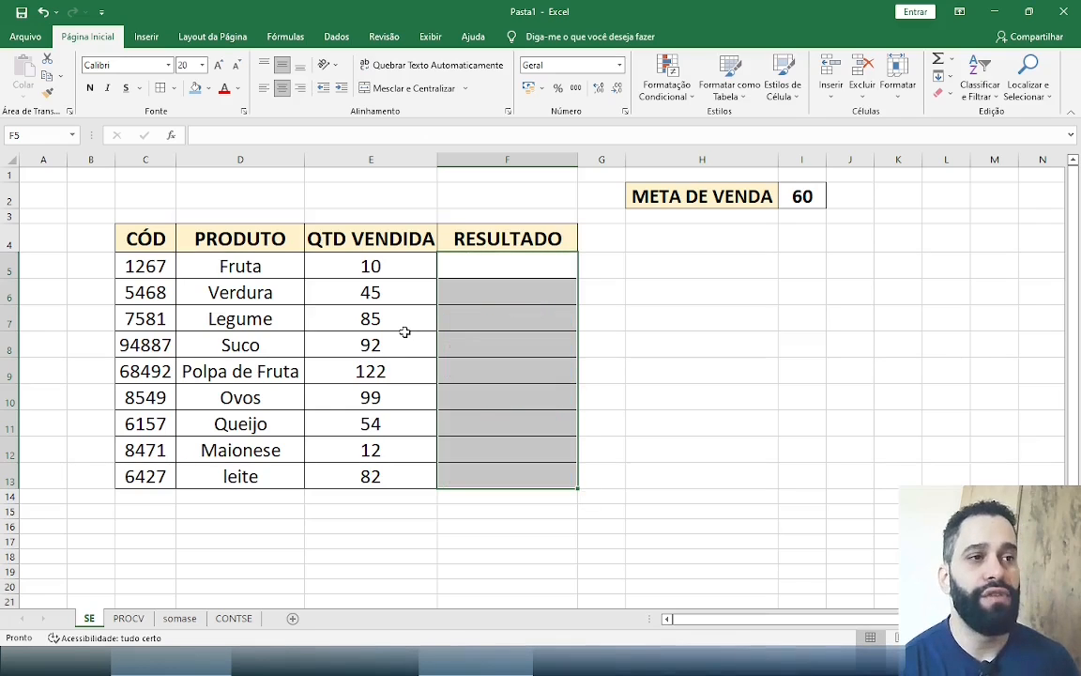
Enter the formula =SE(E5>=I2;"META ALCANÇADA";"NÃO ALCANÇADA") in cell F5
click(541, 279)
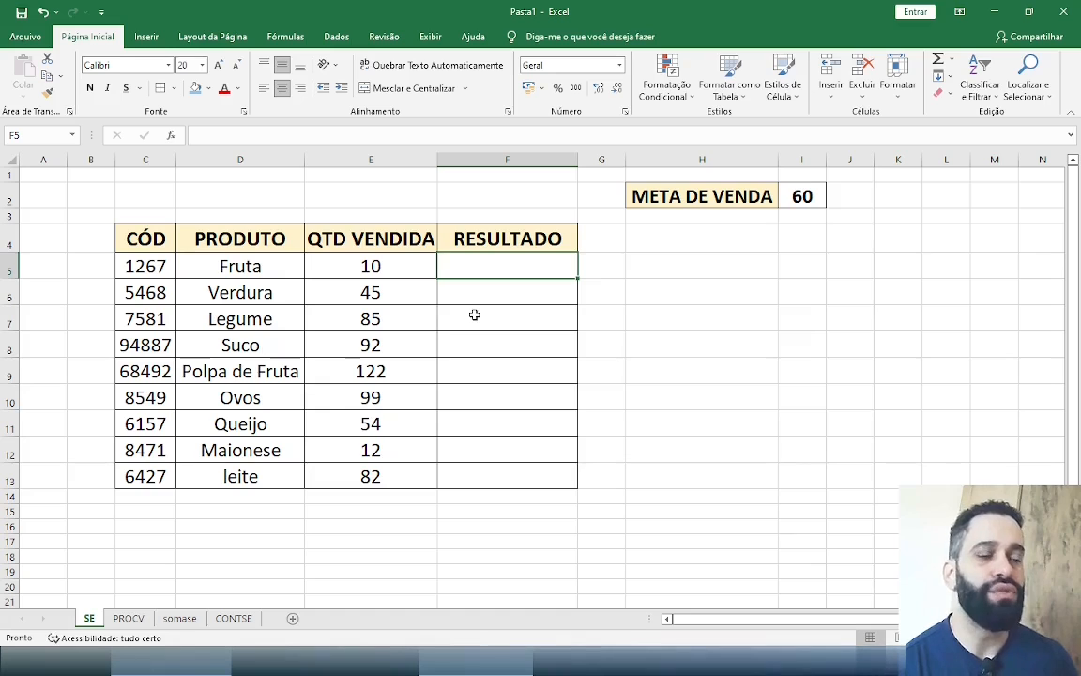
text(=)
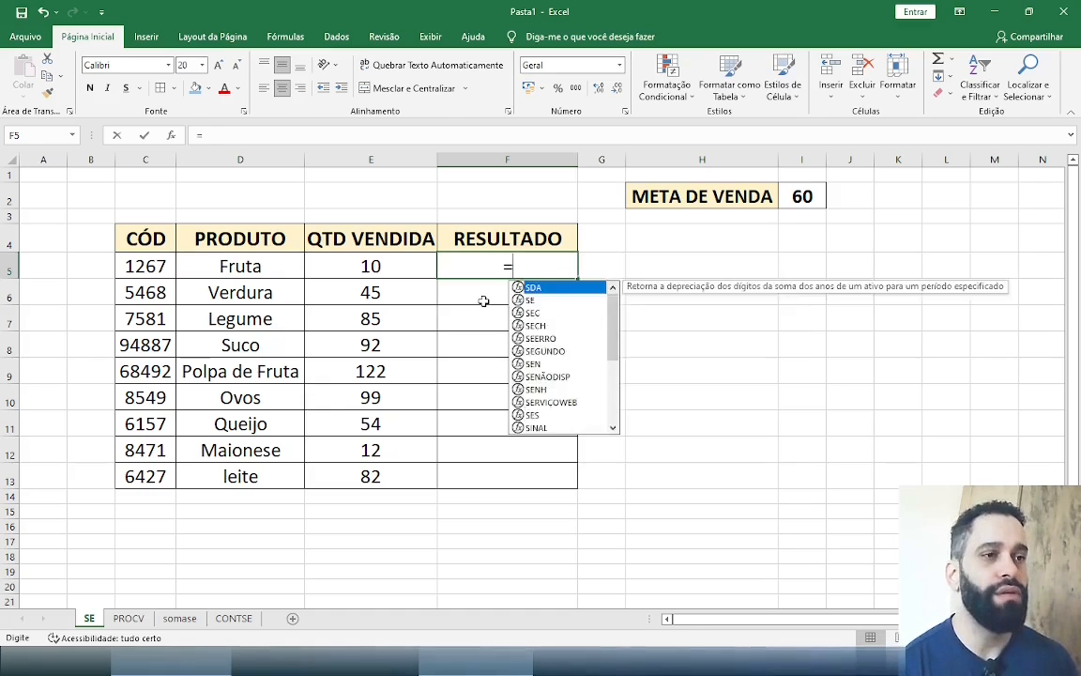
text(sE()
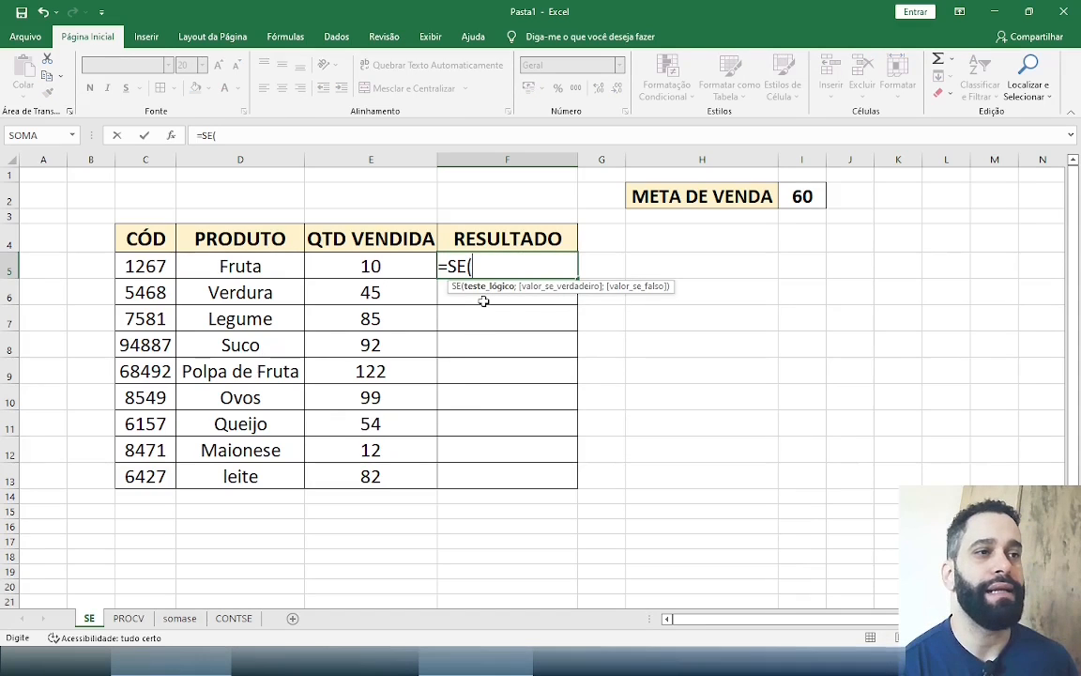
click(369, 265)
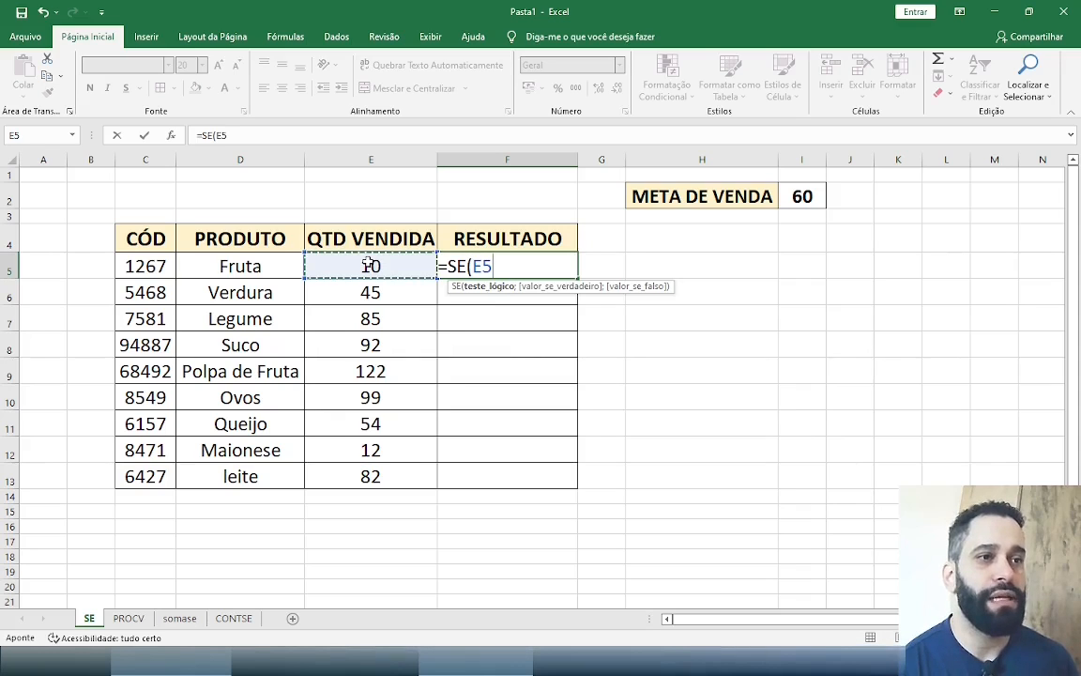
text(>=)
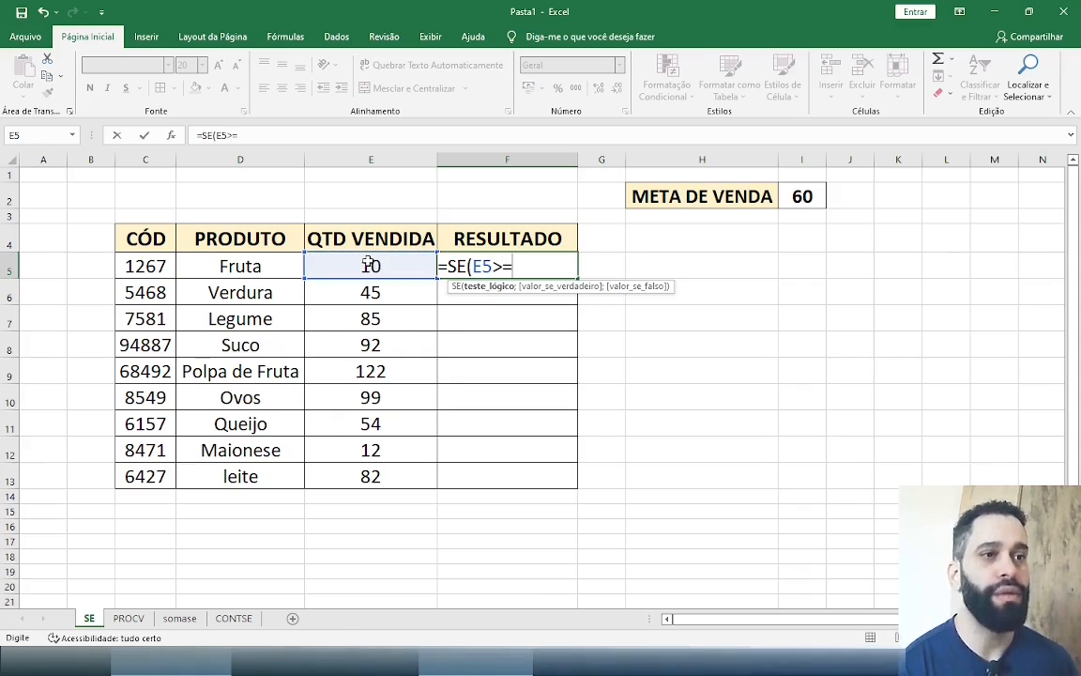
click(800, 202)
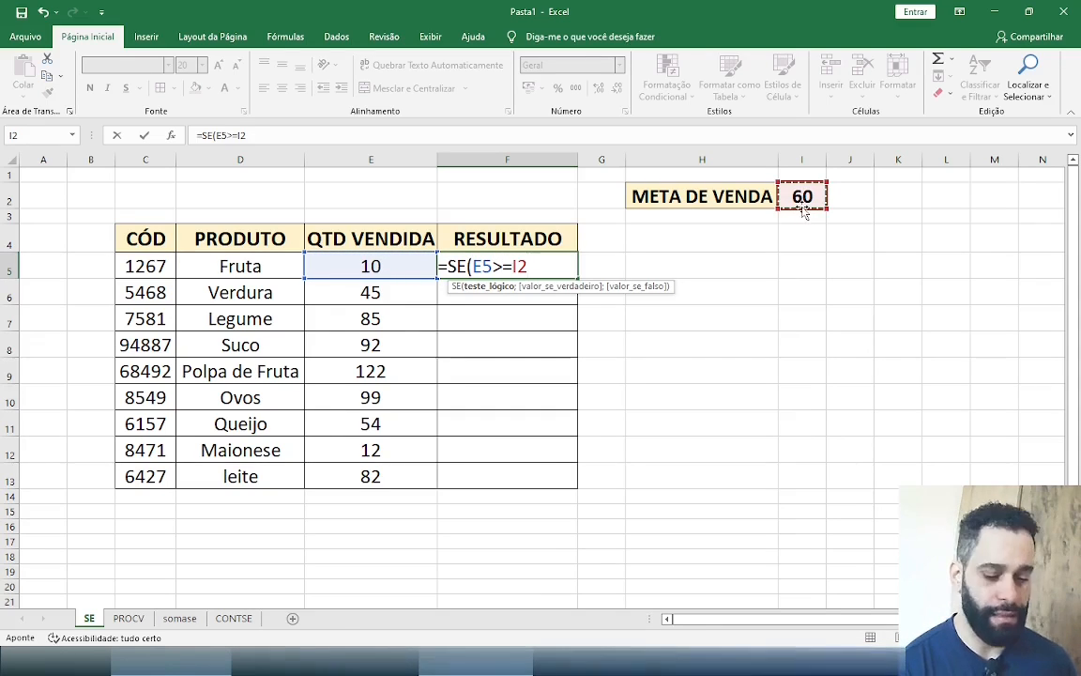
text(;"META AL)
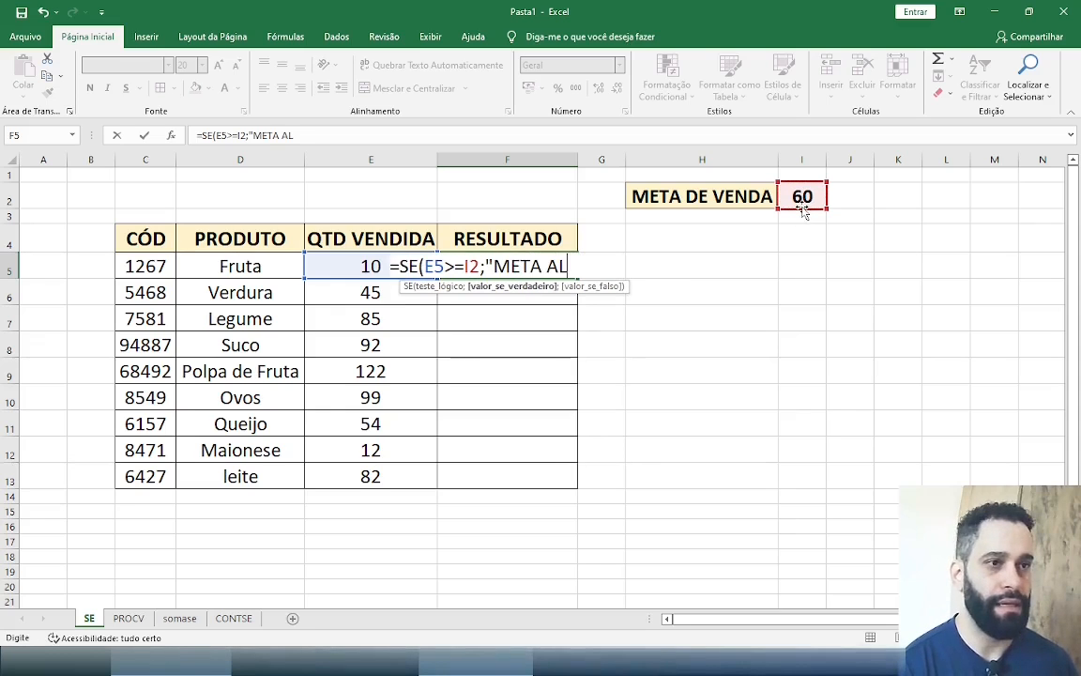
text(CANÇADA";)
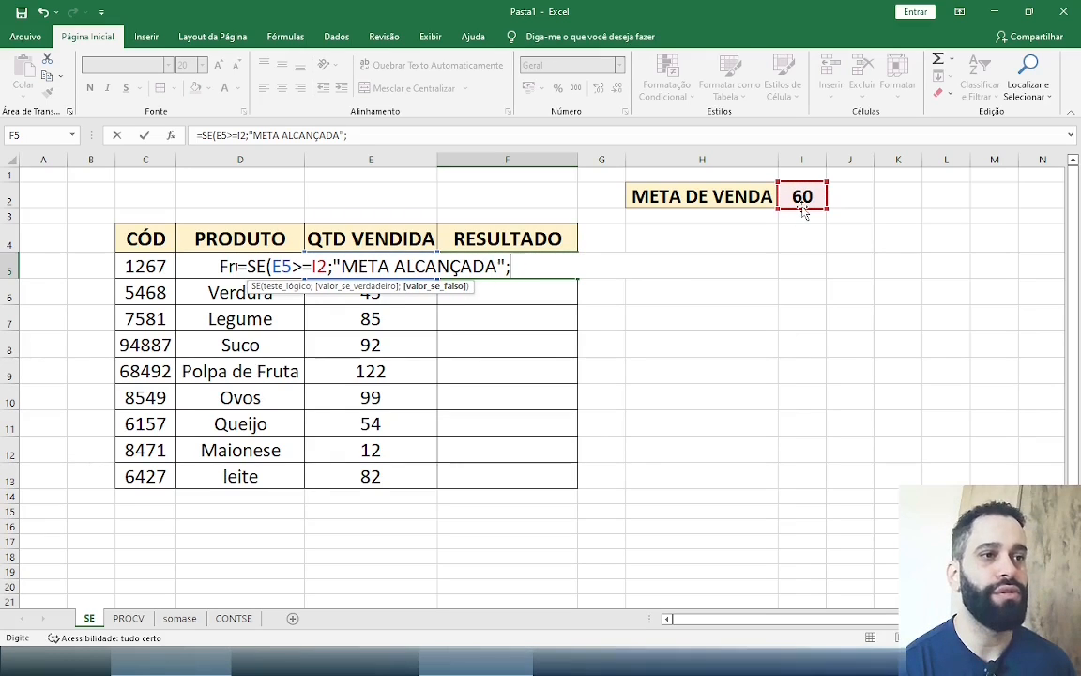
text("NÃO ALC)
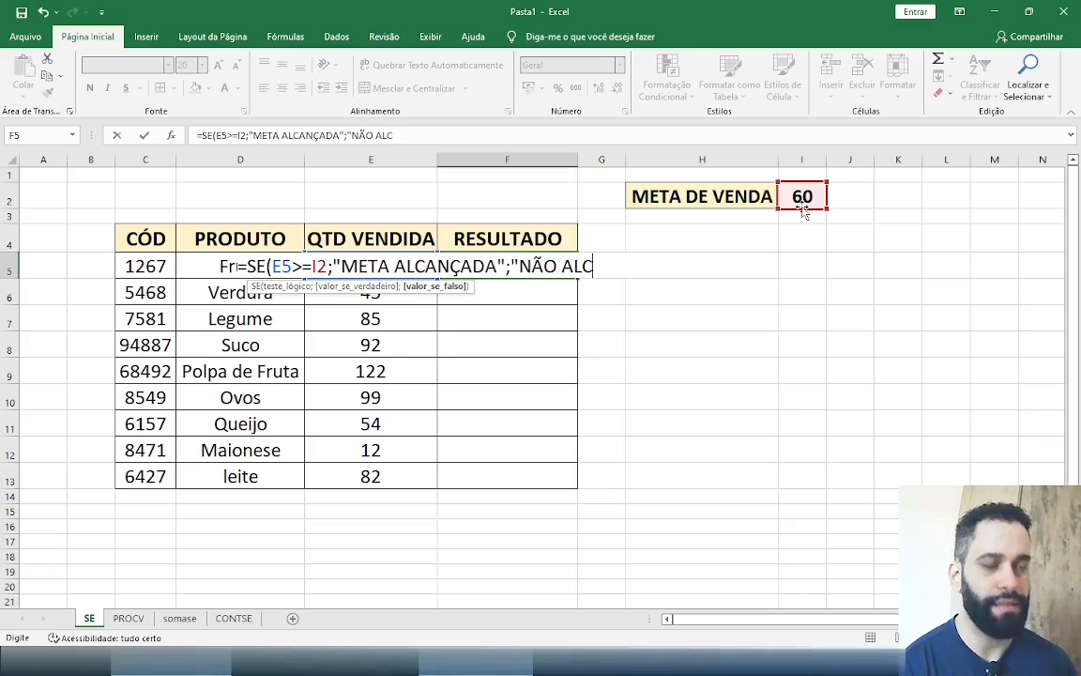
text(ANÇADA"))
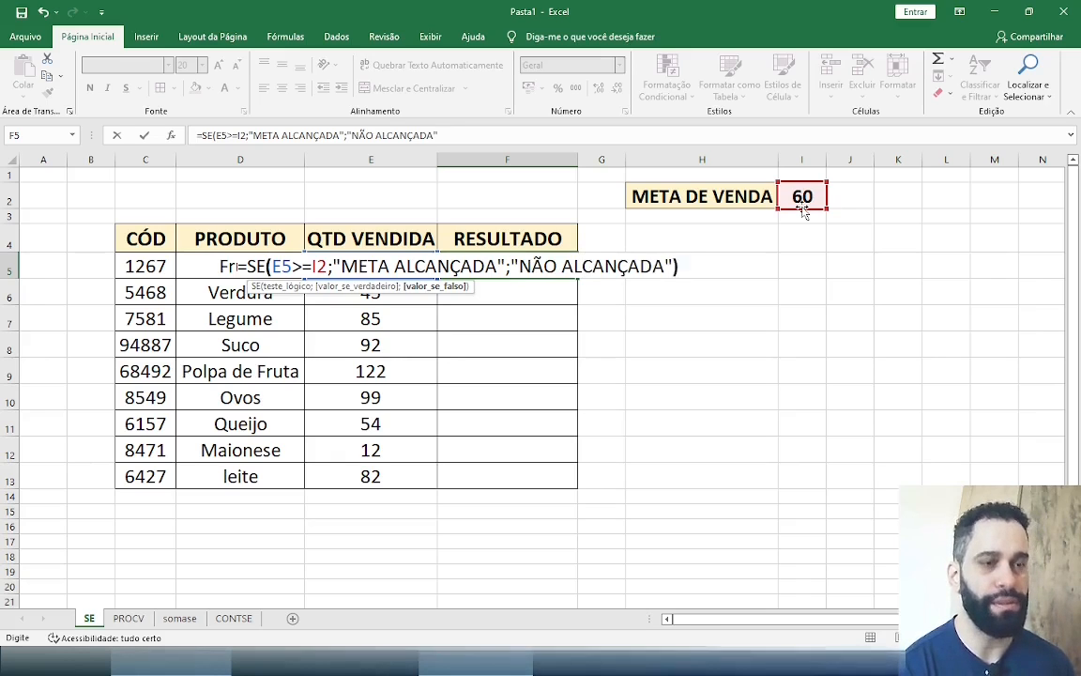
key(ctrl+Return)
key(Return)
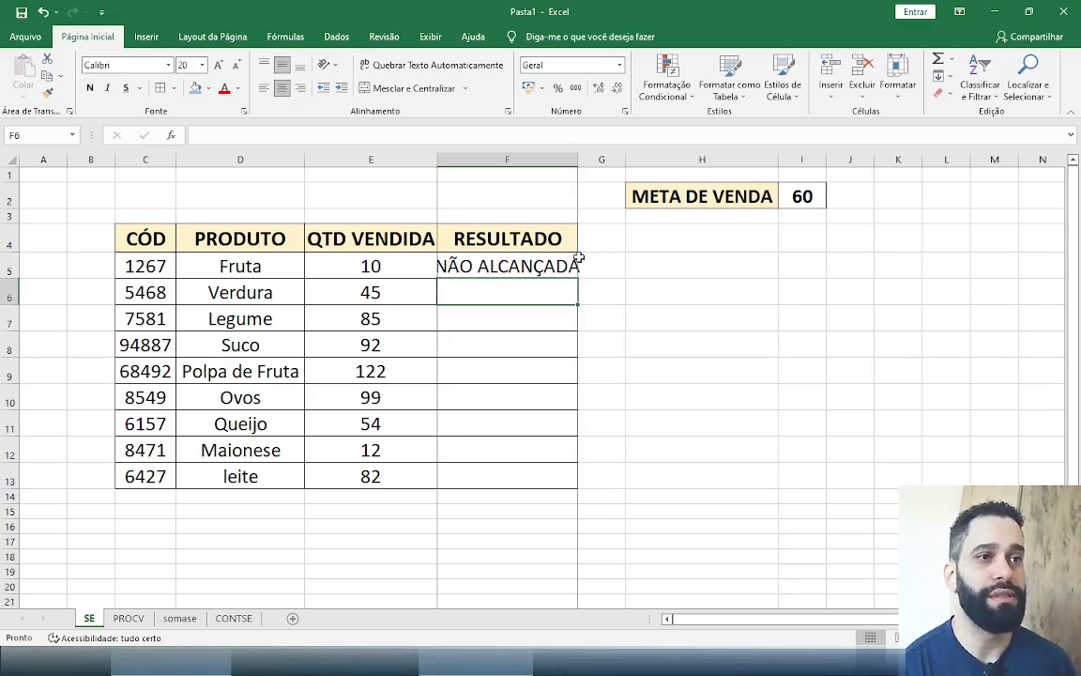
Autofit column F to its contents and reselect the Fruta result in F5
double_click(579, 167)
click(579, 162)
click(501, 271)
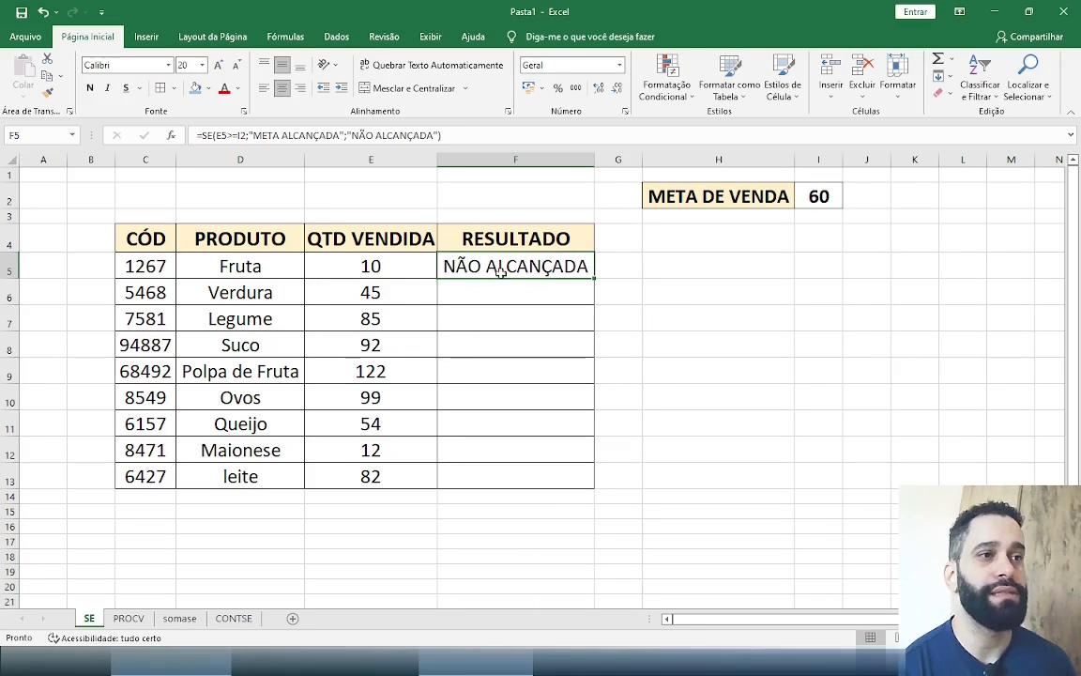
Change the Fruta quantity sold in E5 to 60
click(383, 267)
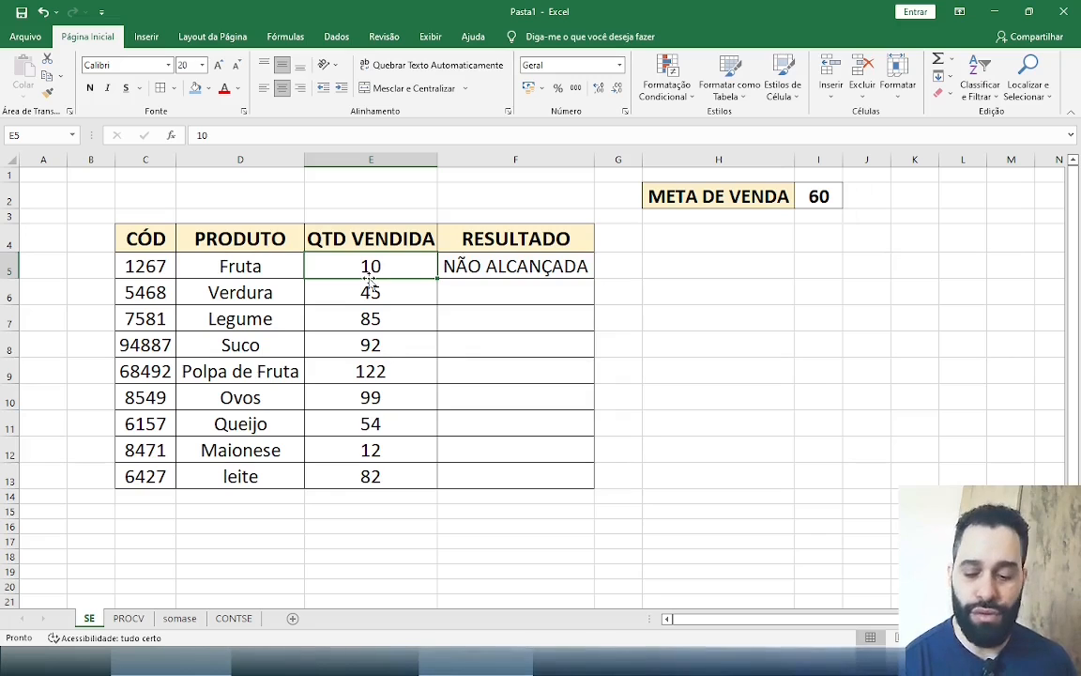
text(60)
key(Return)
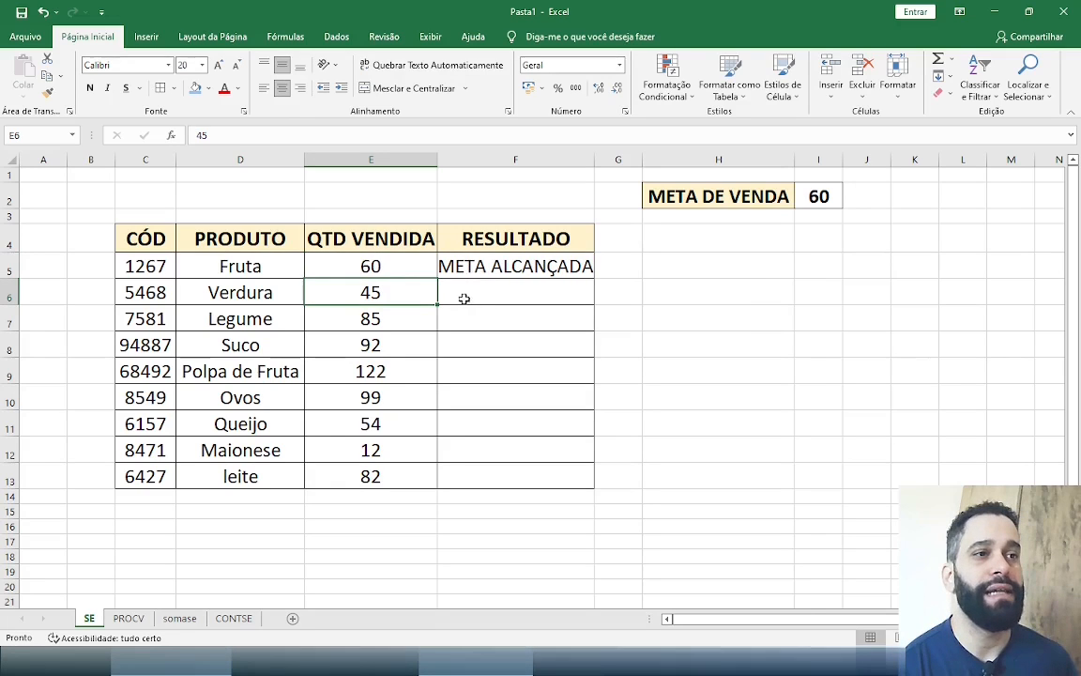
Delete the SE formula from cell F5, leaving no entry in progress
key(Up)
key(Right)
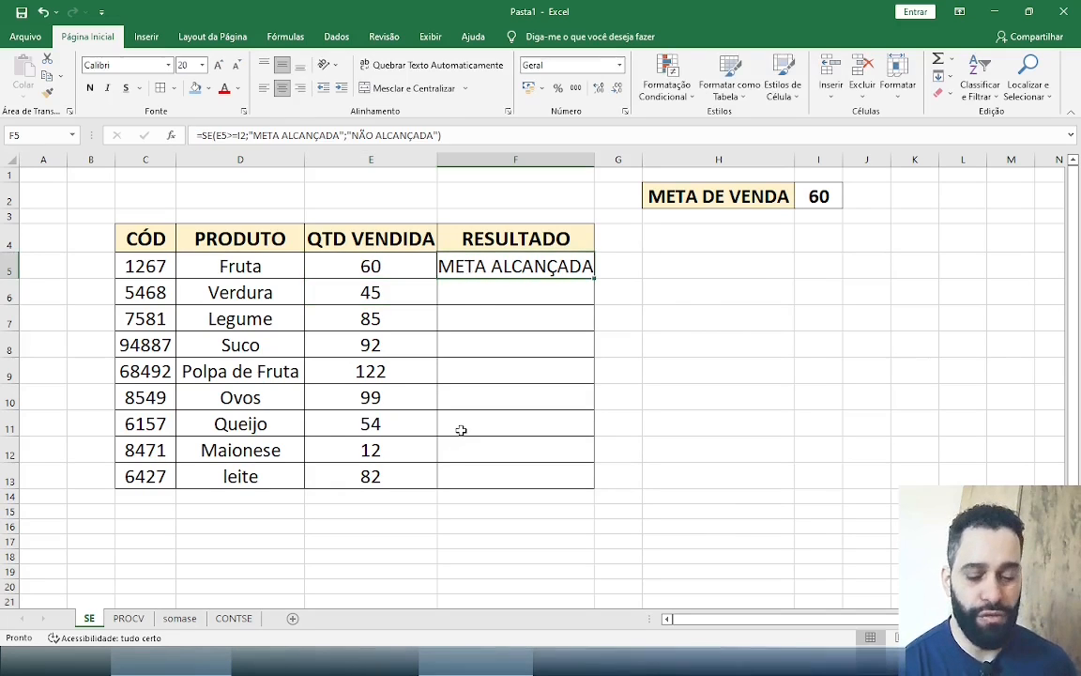
key(Delete)
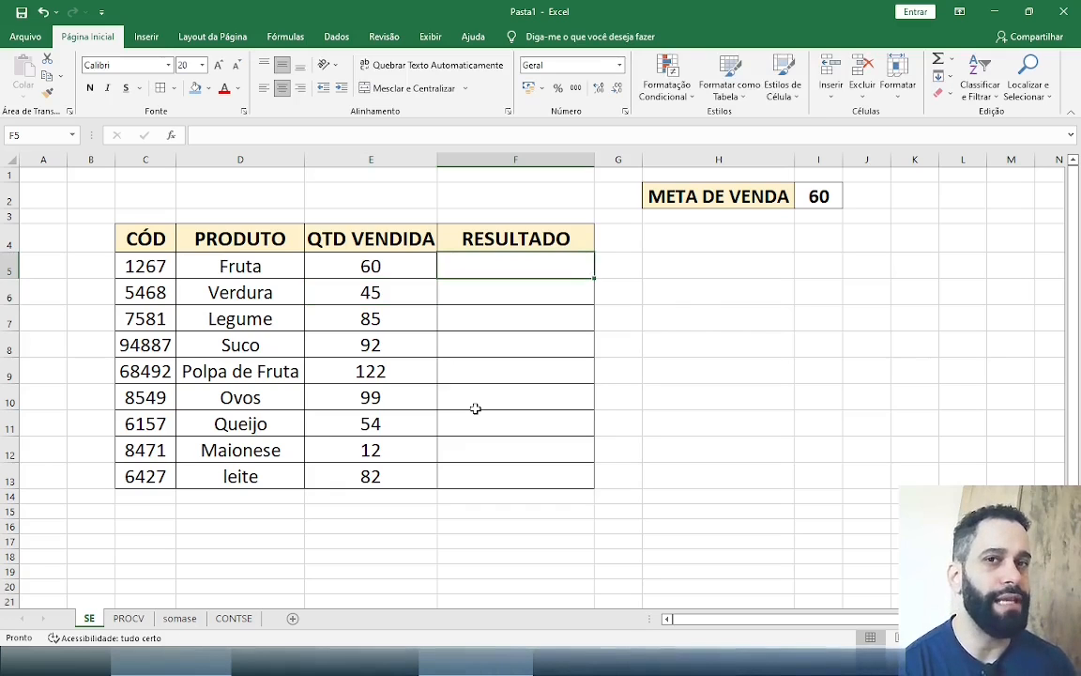
text(=SE(E5)
key(Escape)
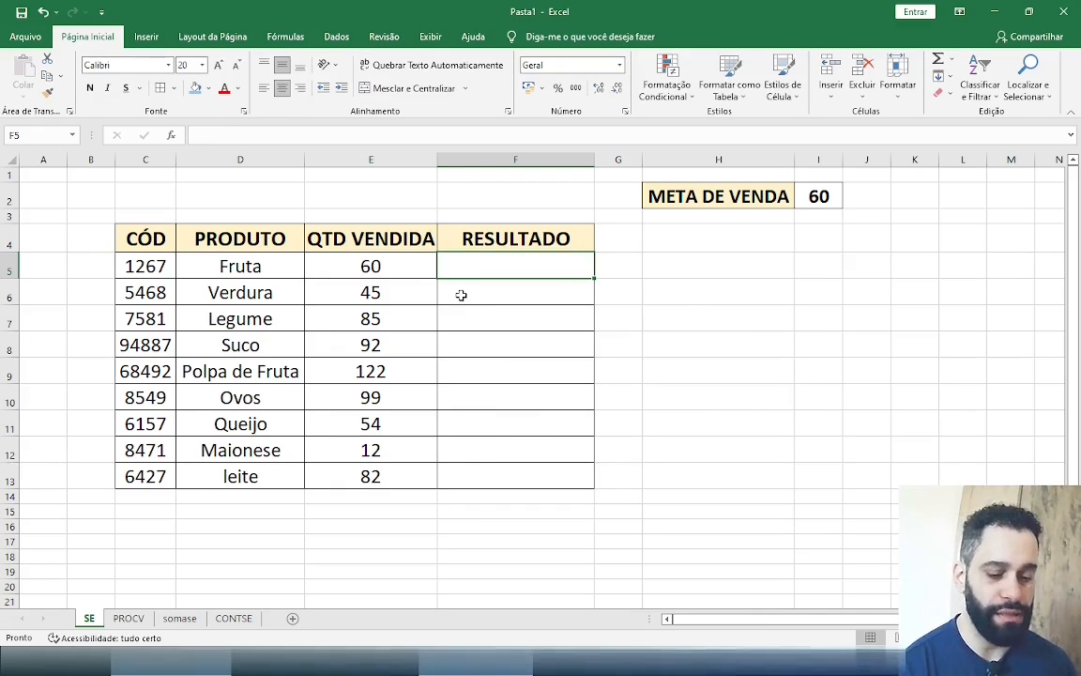
Begin an SE formula in cell F5 with the logical test E5>=I2, ready for the value-if-true argument
text(=SE()
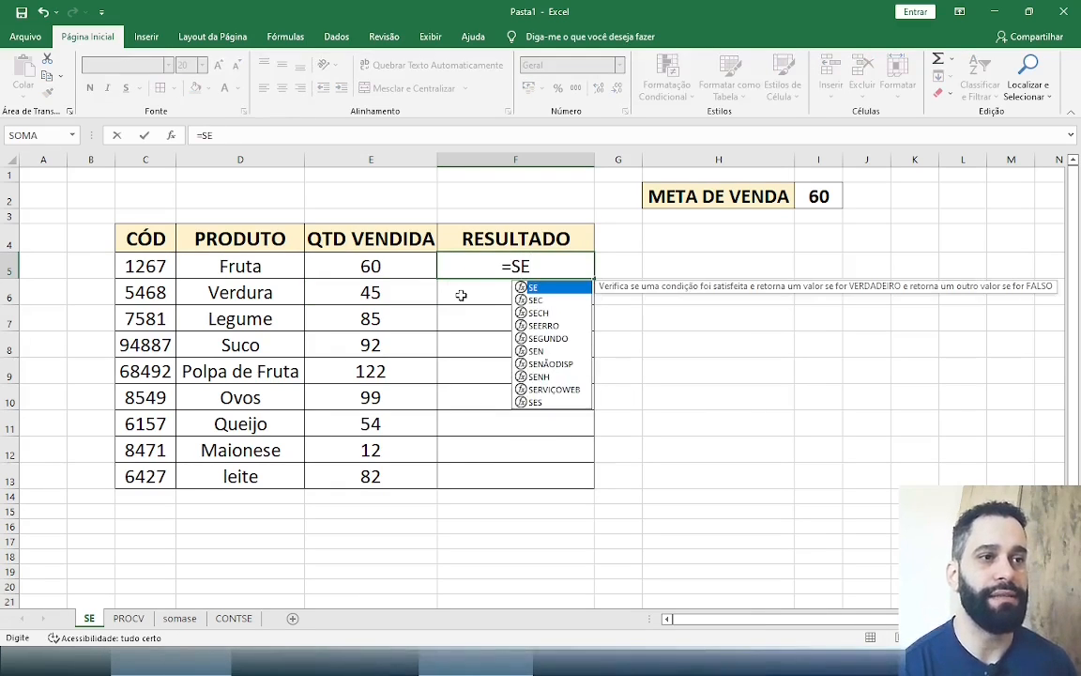
click(373, 267)
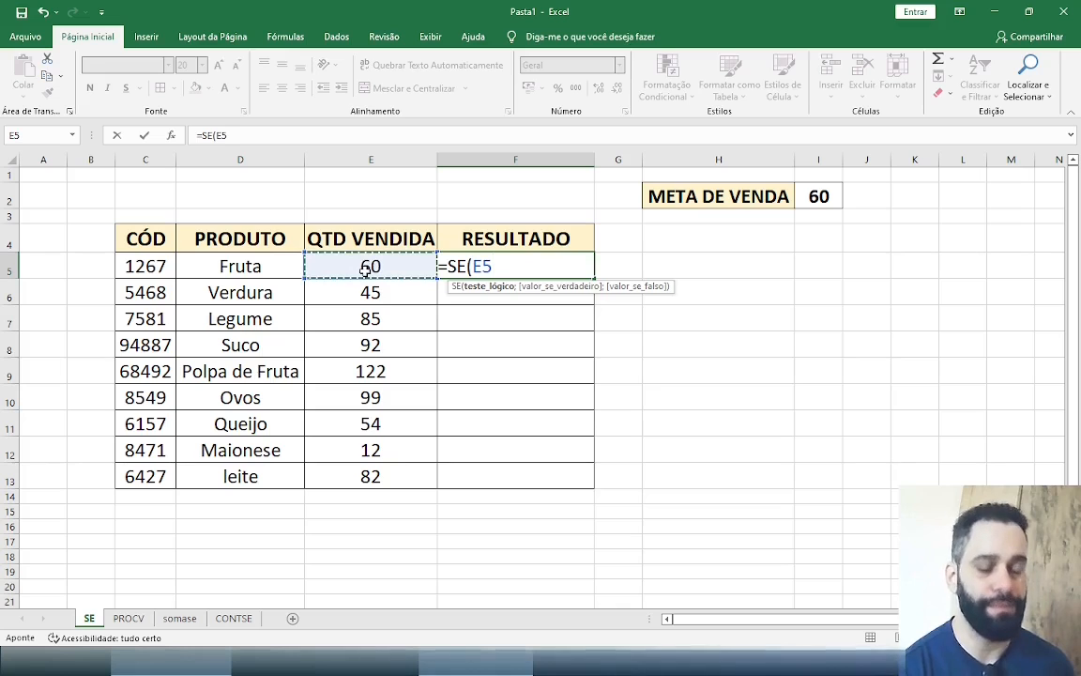
text(>)
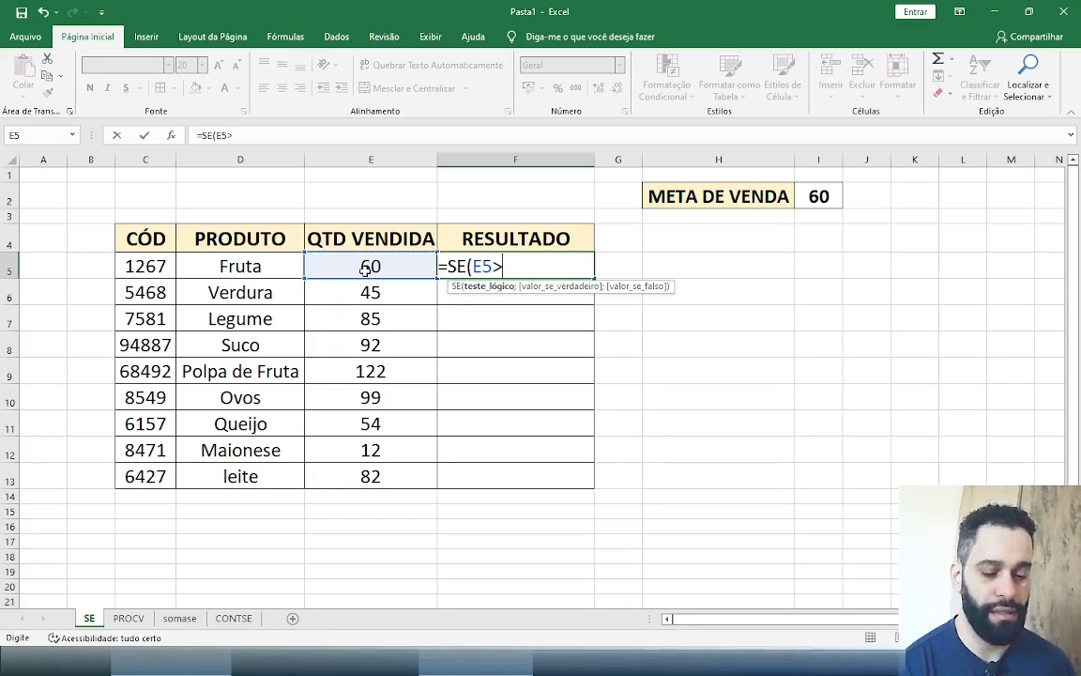
text(=)
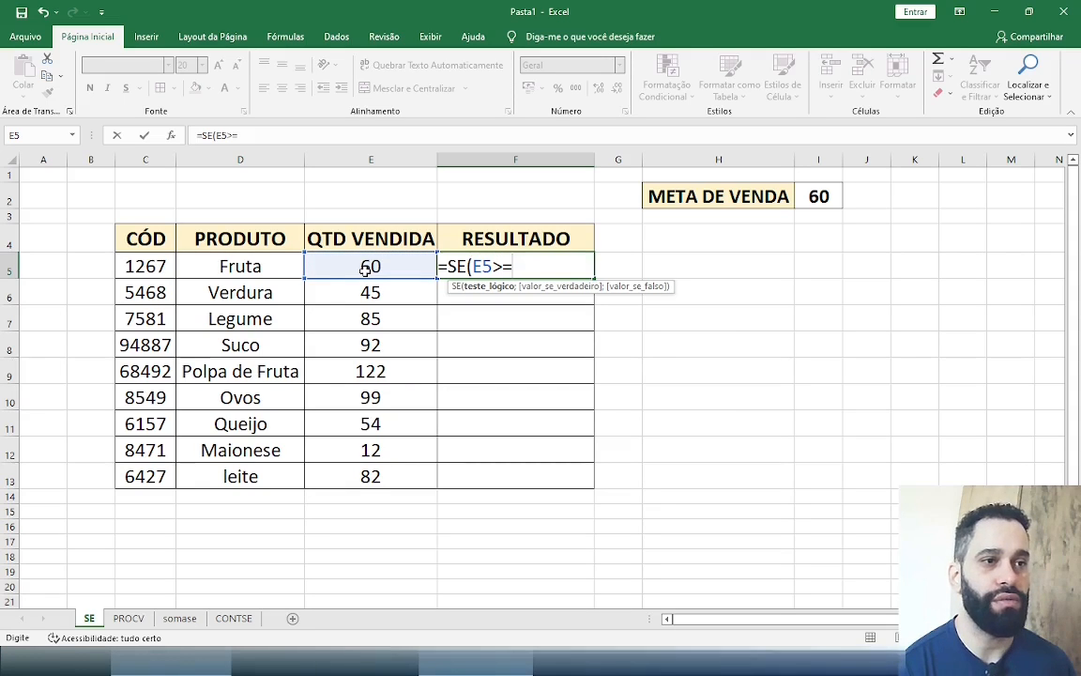
click(828, 194)
click(828, 193)
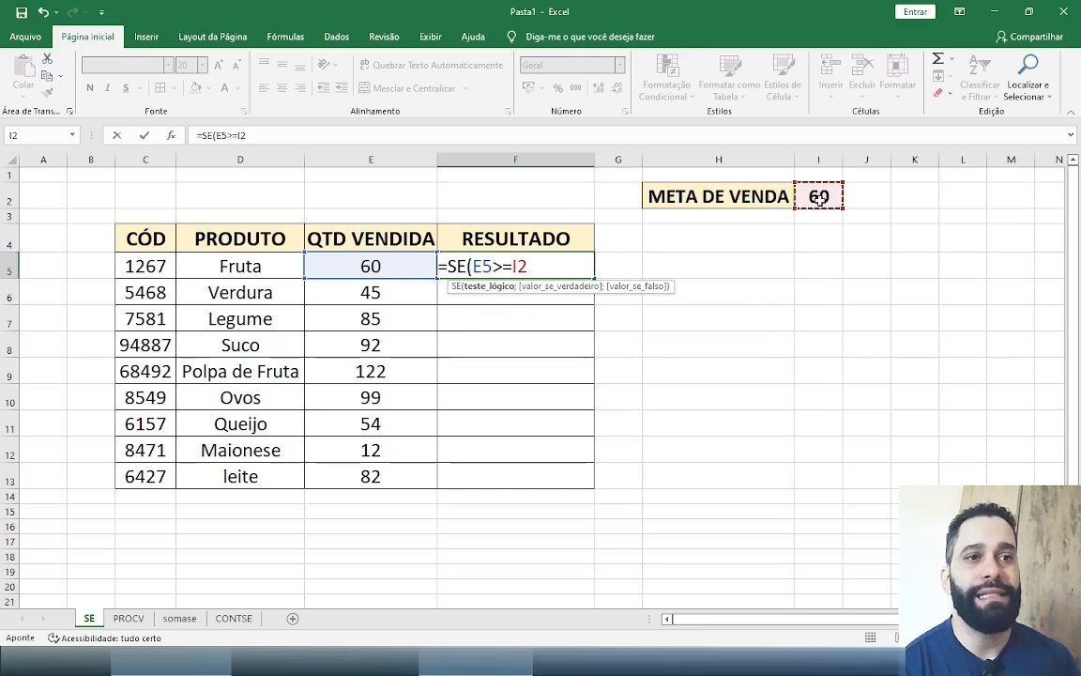
text(;)
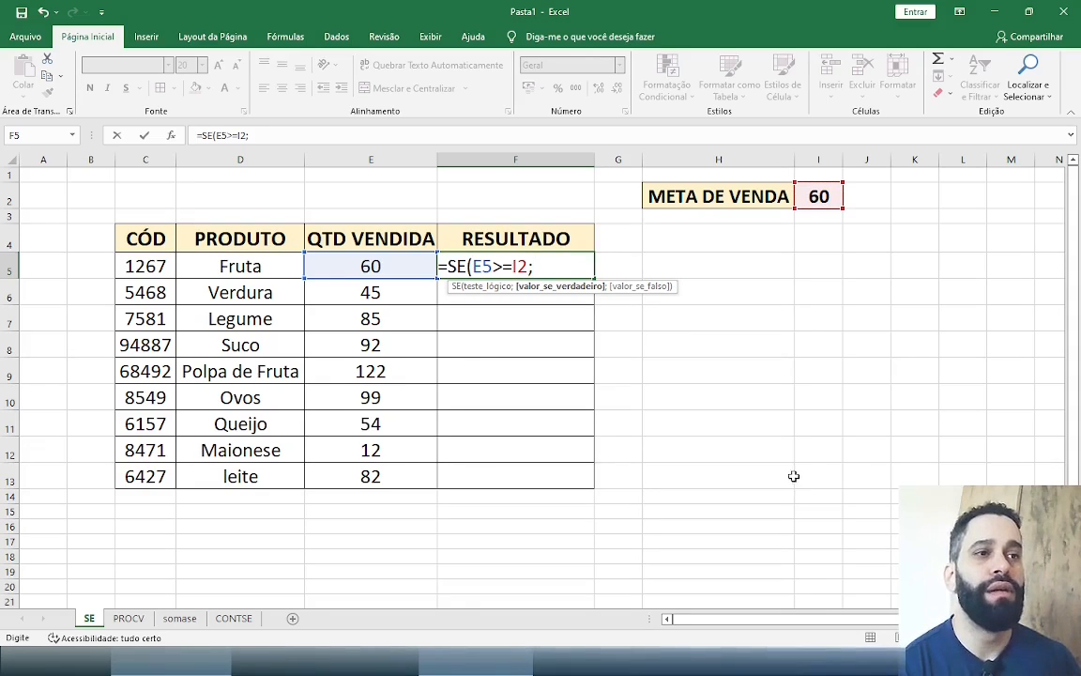
Complete the F5 formula with "META ALCANÇADA" as the true value and "NÃO ALCANÇADA" as the false value, and confirm it
text(")
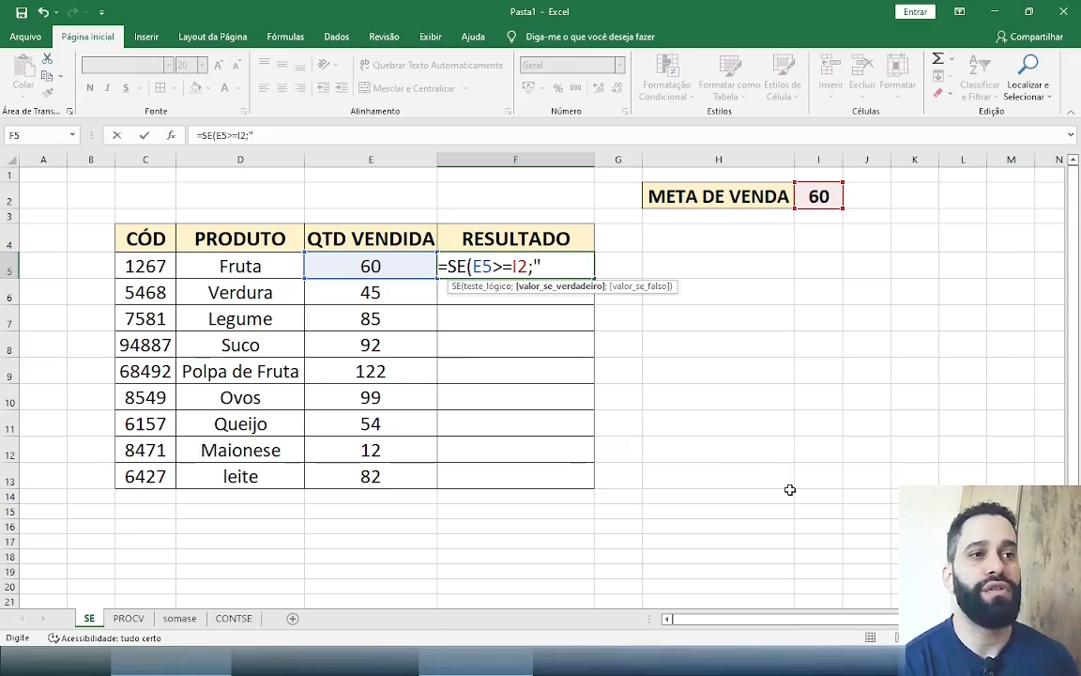
text(META)
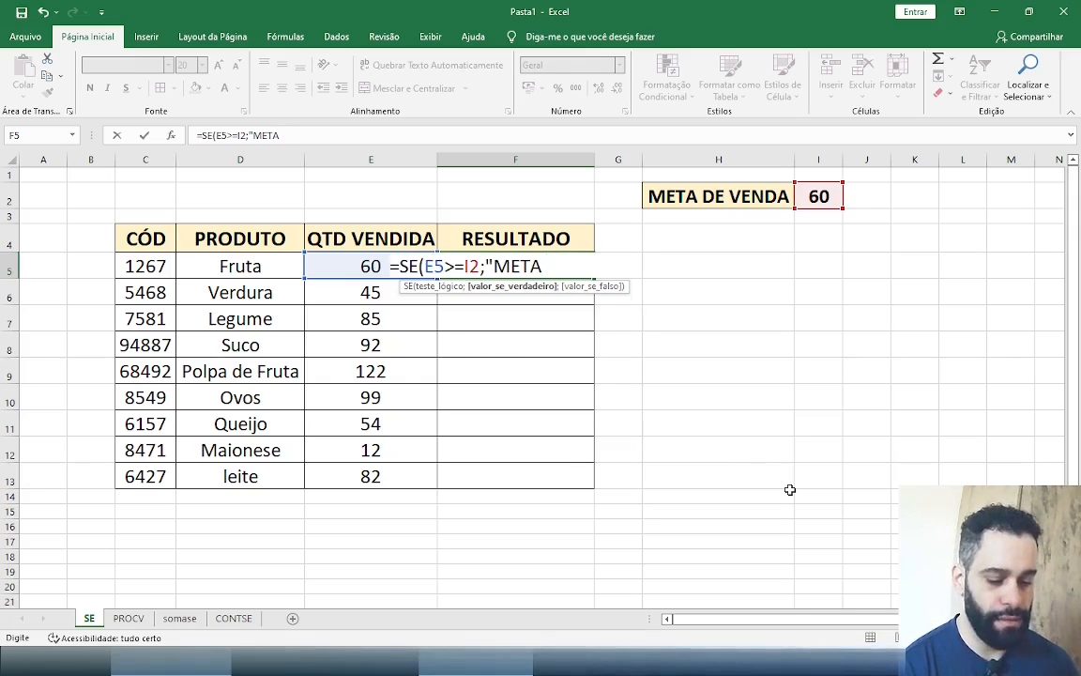
text( ALCANÇADA")
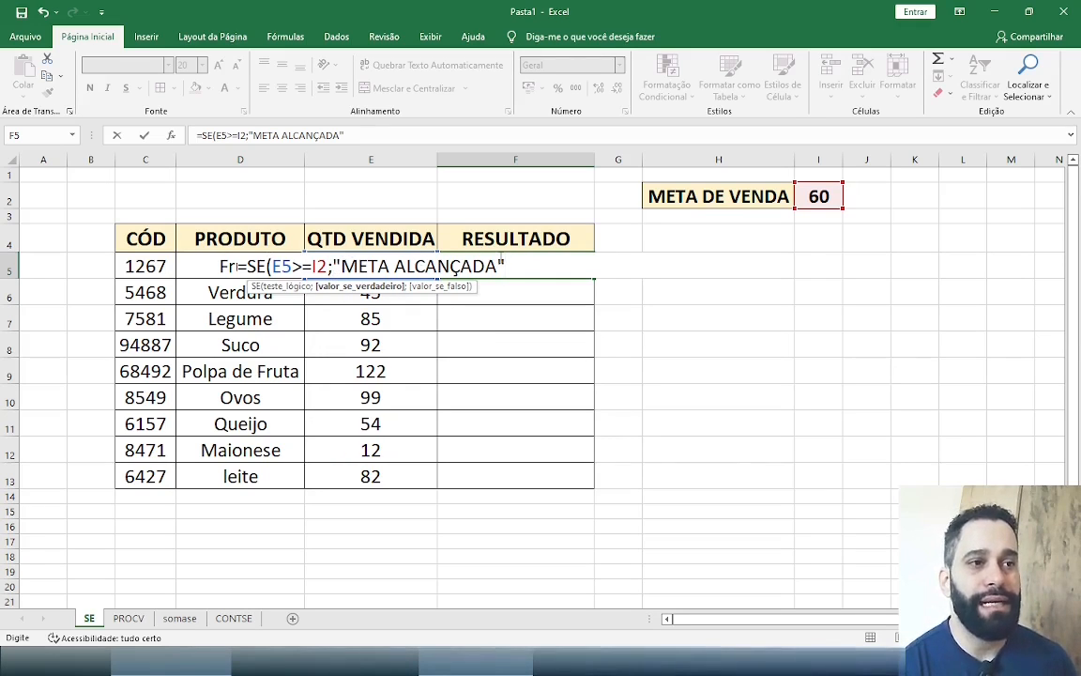
text(;)
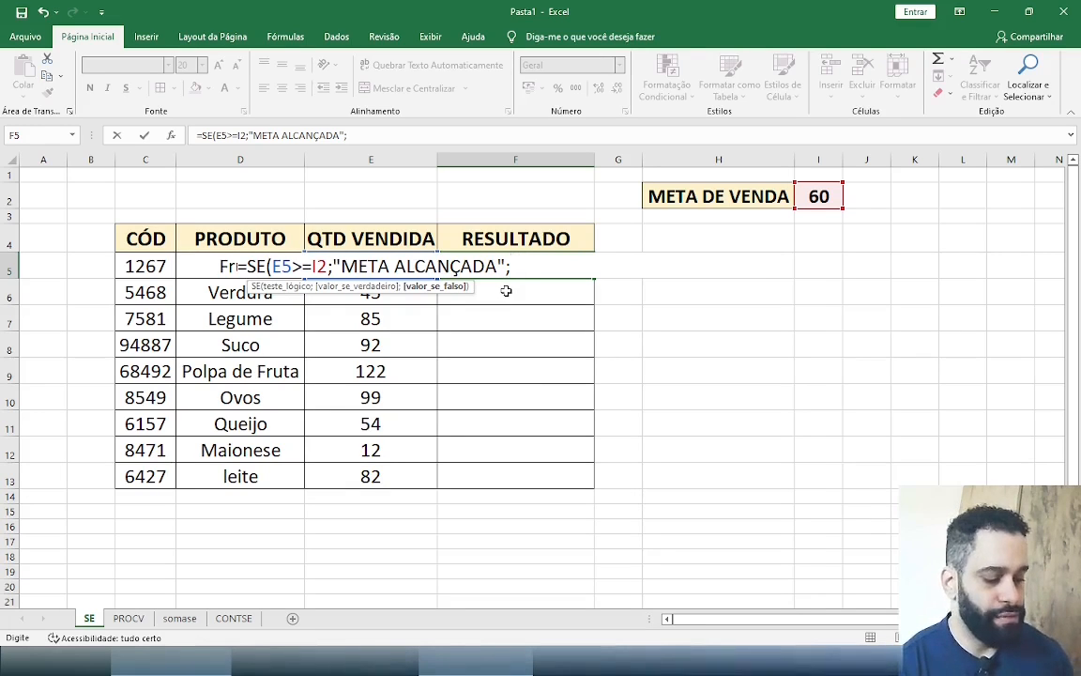
text(")
text(NÃ)
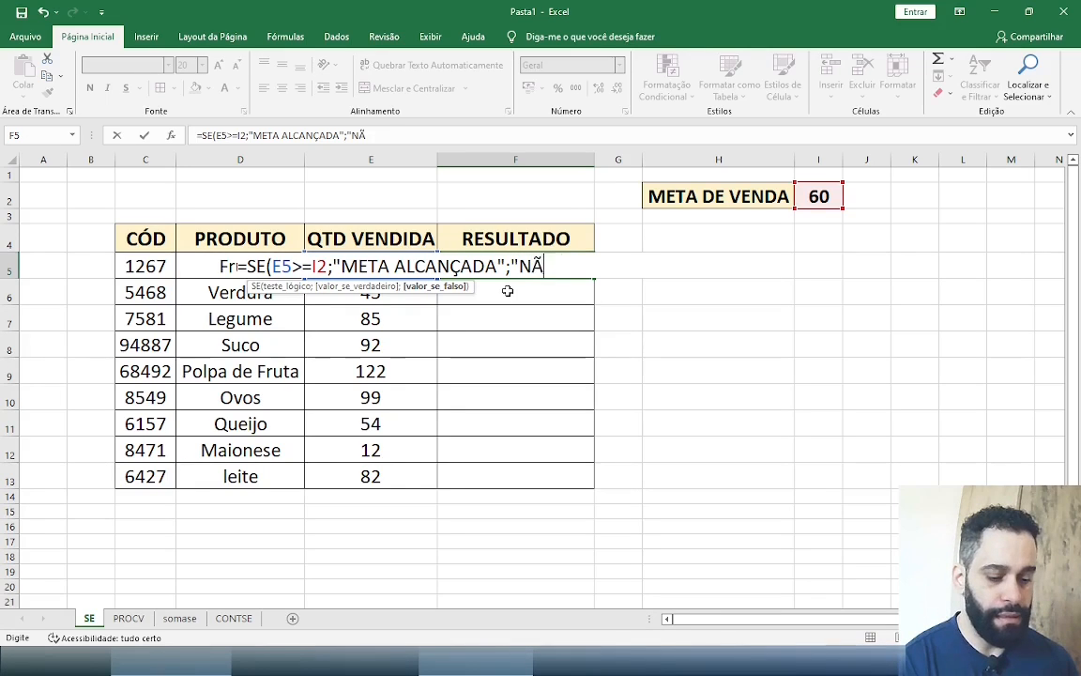
text(O ALCANÇADA")
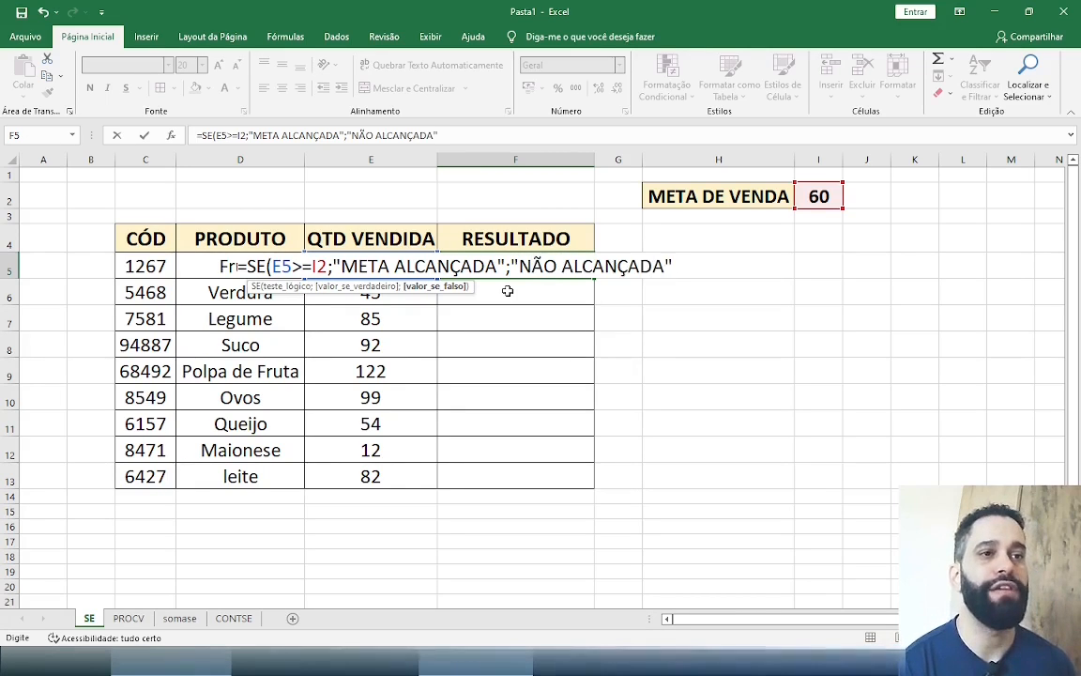
text())
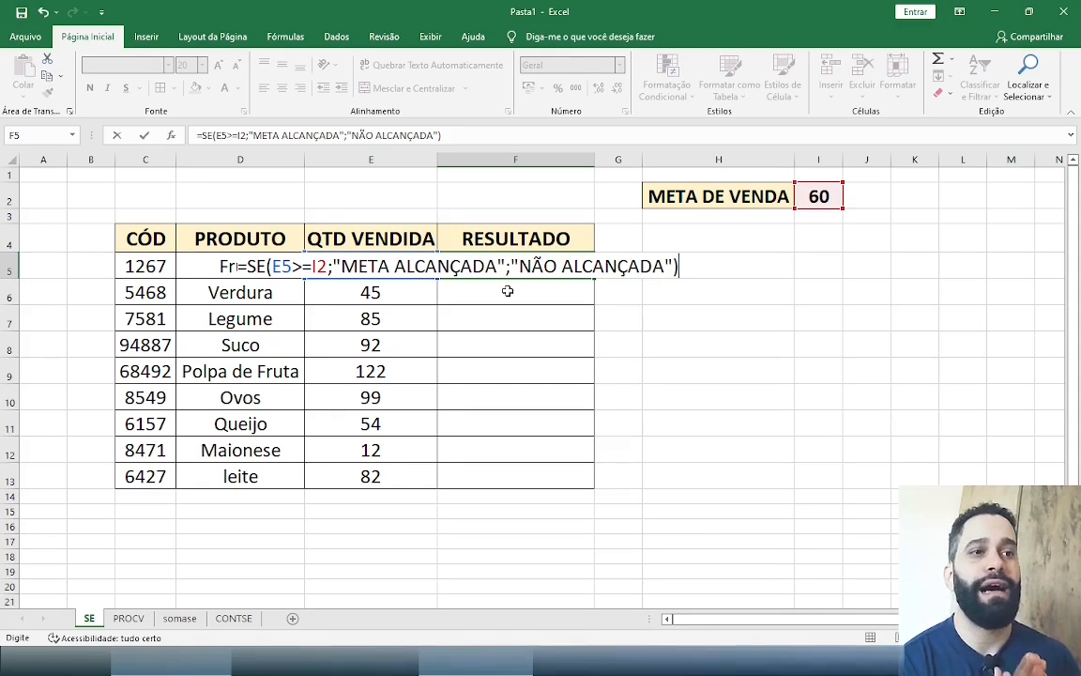
key(ctrl+Return)
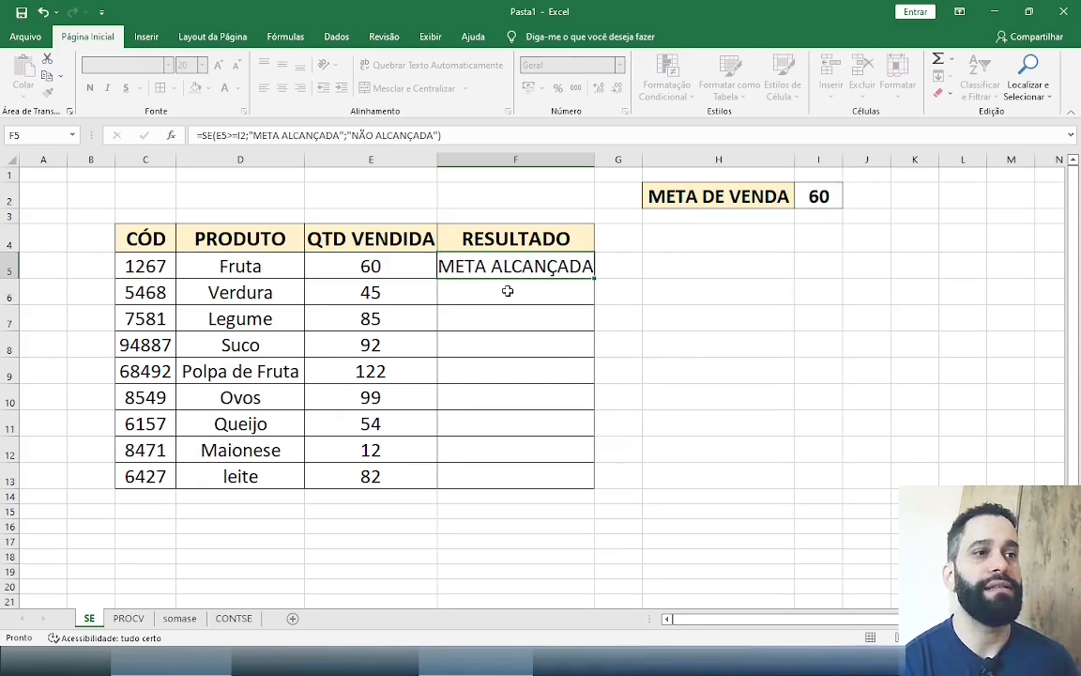
click(507, 291)
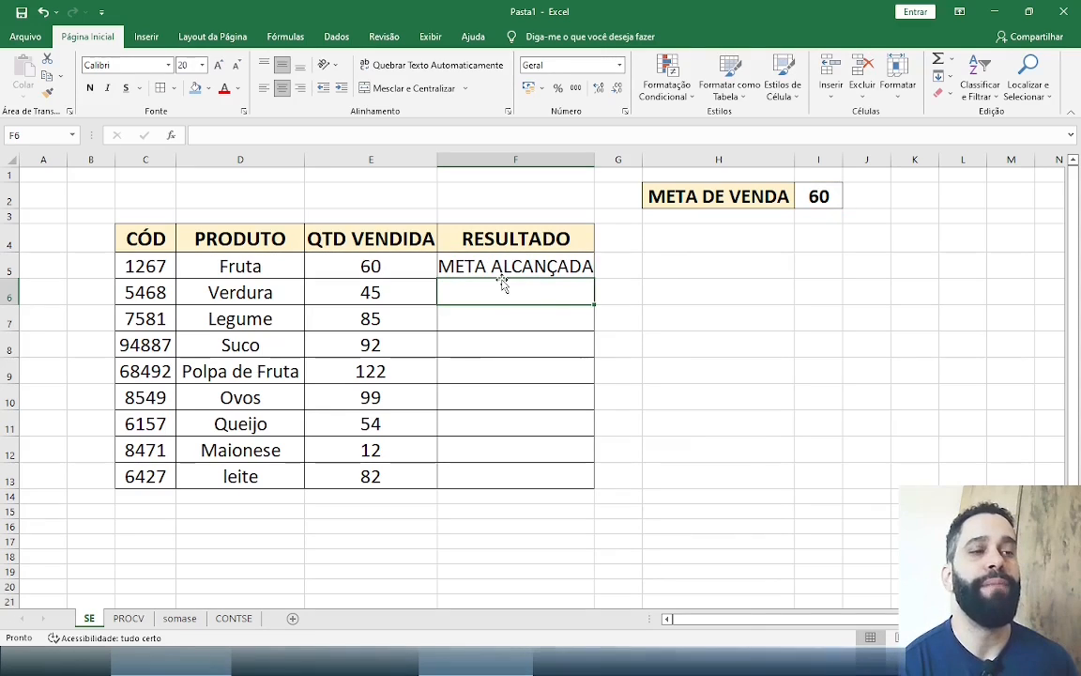
Test the formula by setting the Fruta quantity sold in E5 to 40 and returning it to 60
click(394, 259)
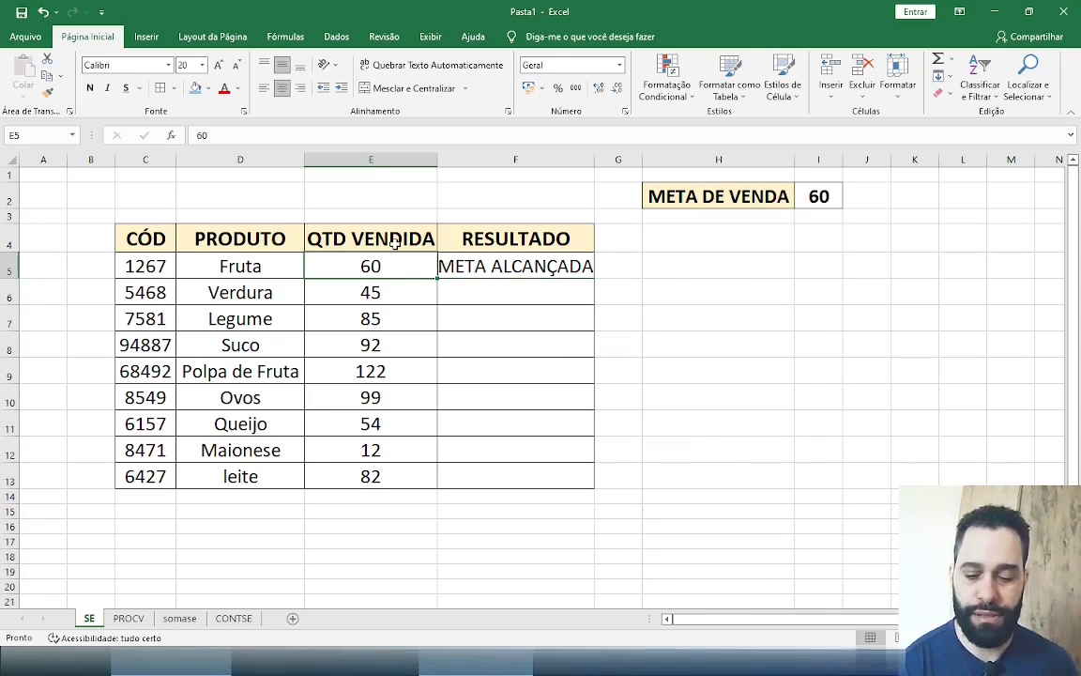
text(40)
key(Return)
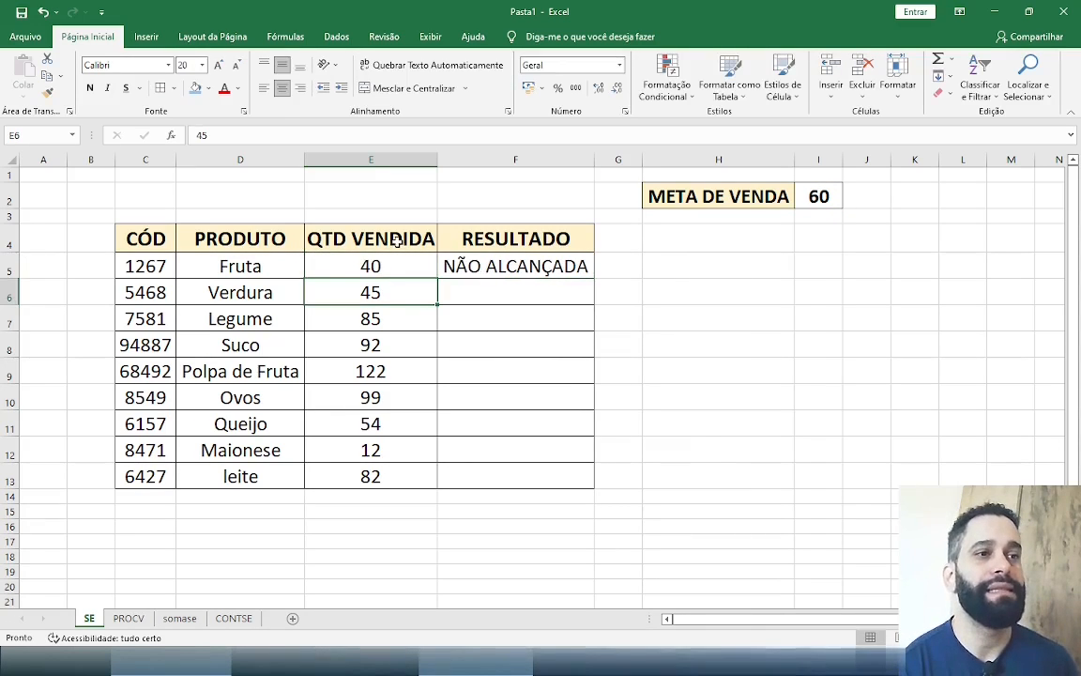
click(391, 266)
text(6)
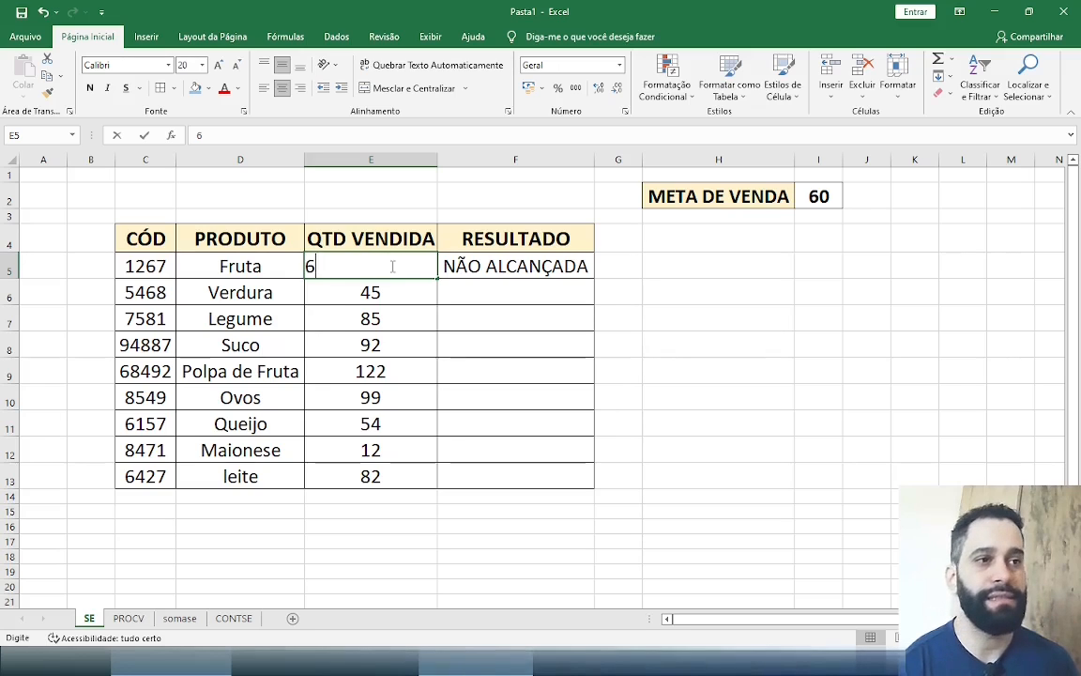
text(0)
key(Return)
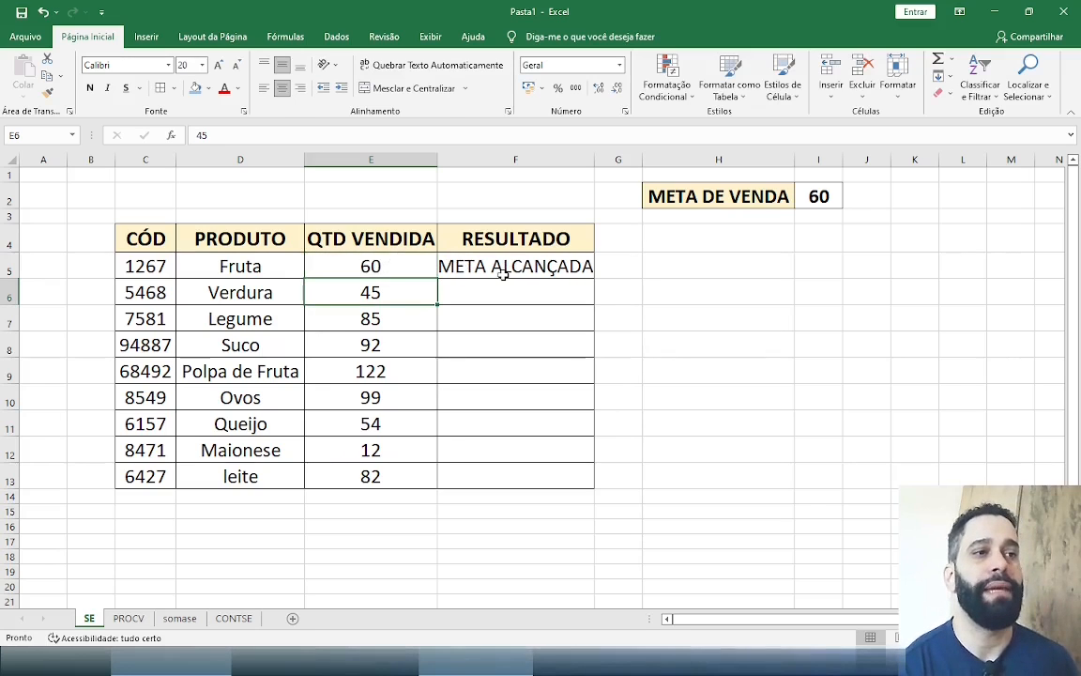
Try to copy the F5 formula down the RESULTADO column through F13 and check the filled cells
click(570, 271)
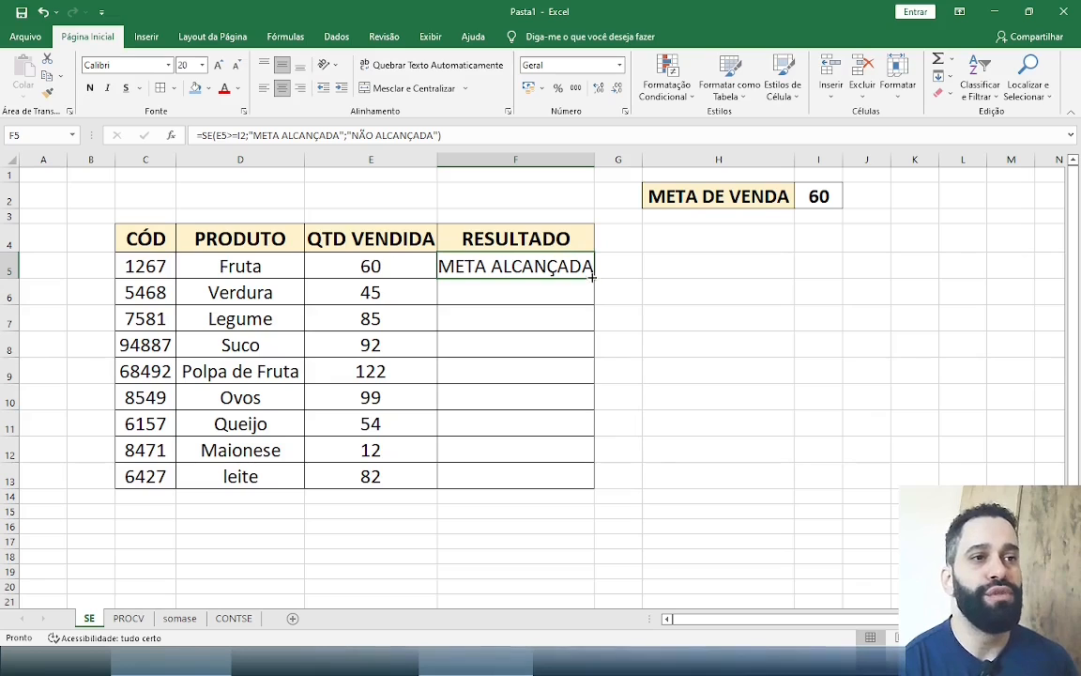
drag(593, 277, 567, 480)
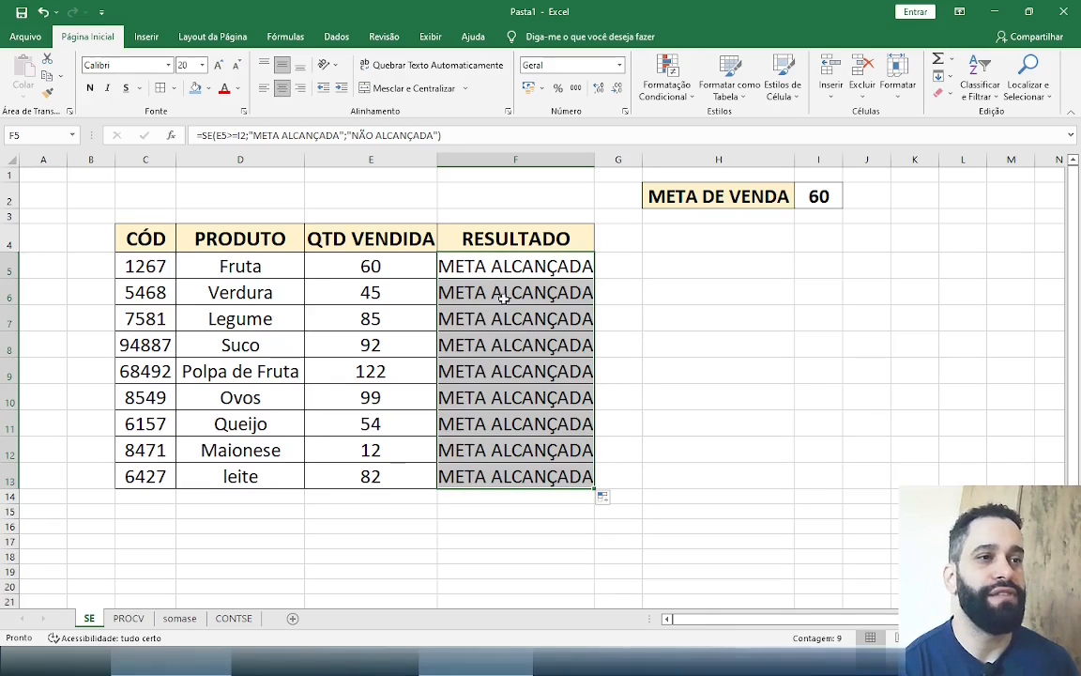
drag(521, 298, 518, 375)
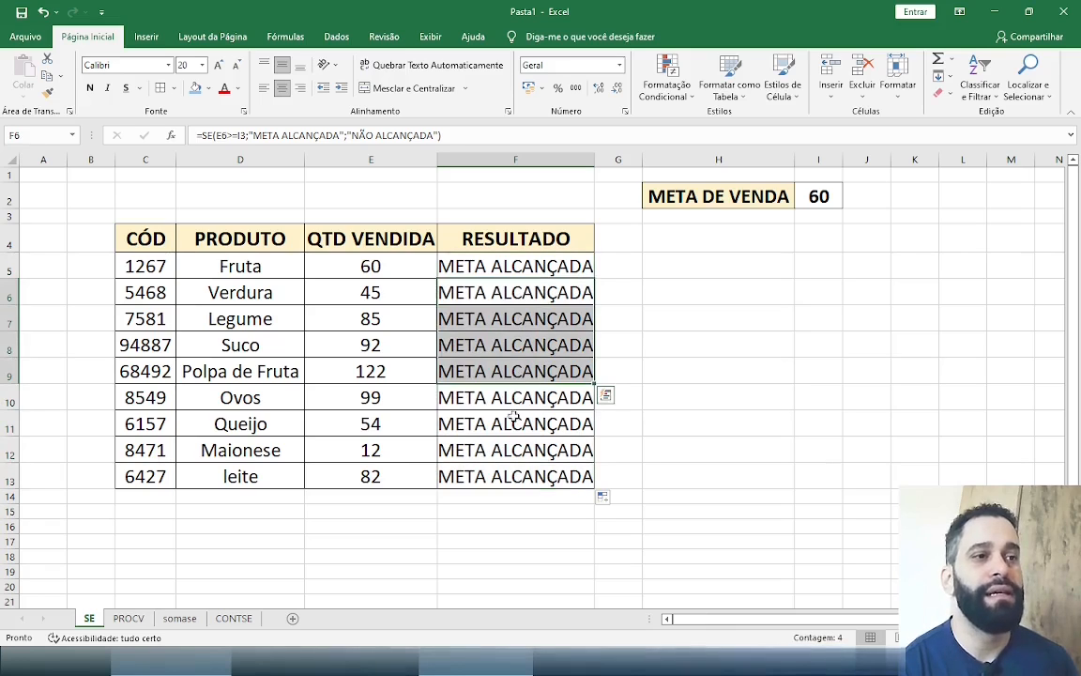
click(513, 449)
Inspect which target cell the copied Verdura formula in F6 references, and undo the fill of the RESULTADO column
click(395, 291)
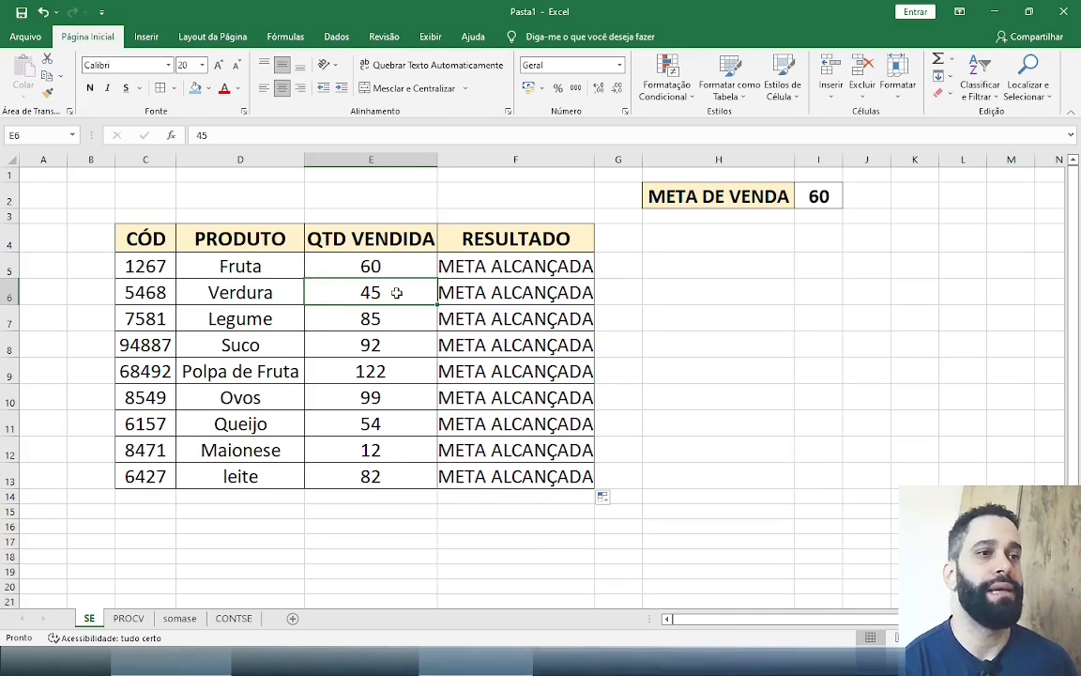
click(482, 292)
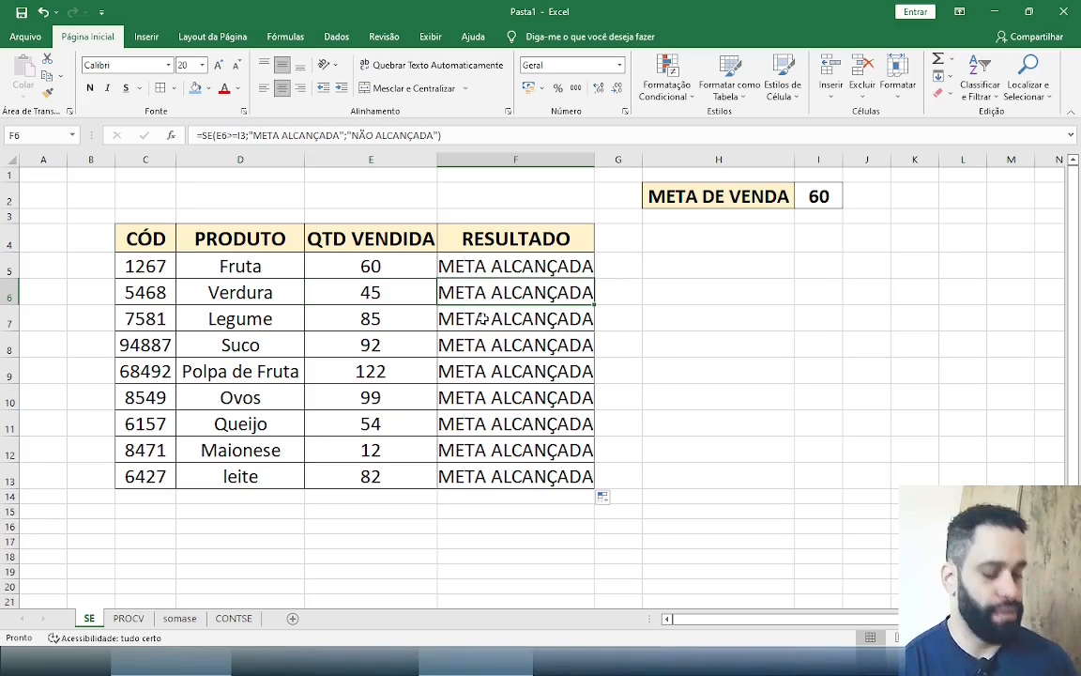
double_click(535, 292)
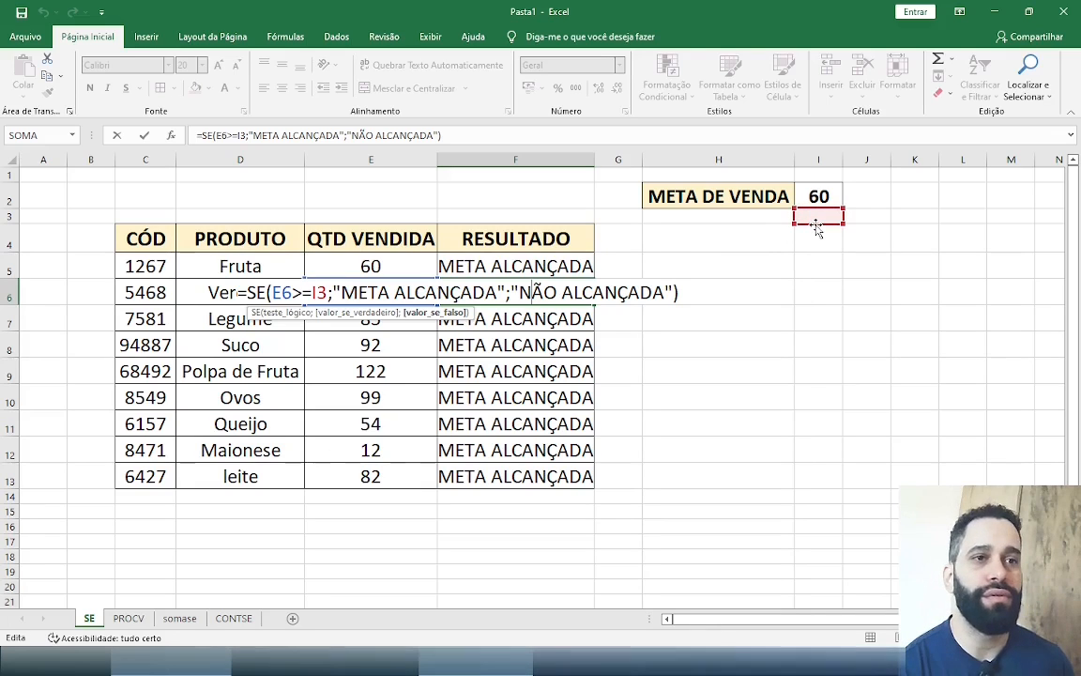
click(535, 432)
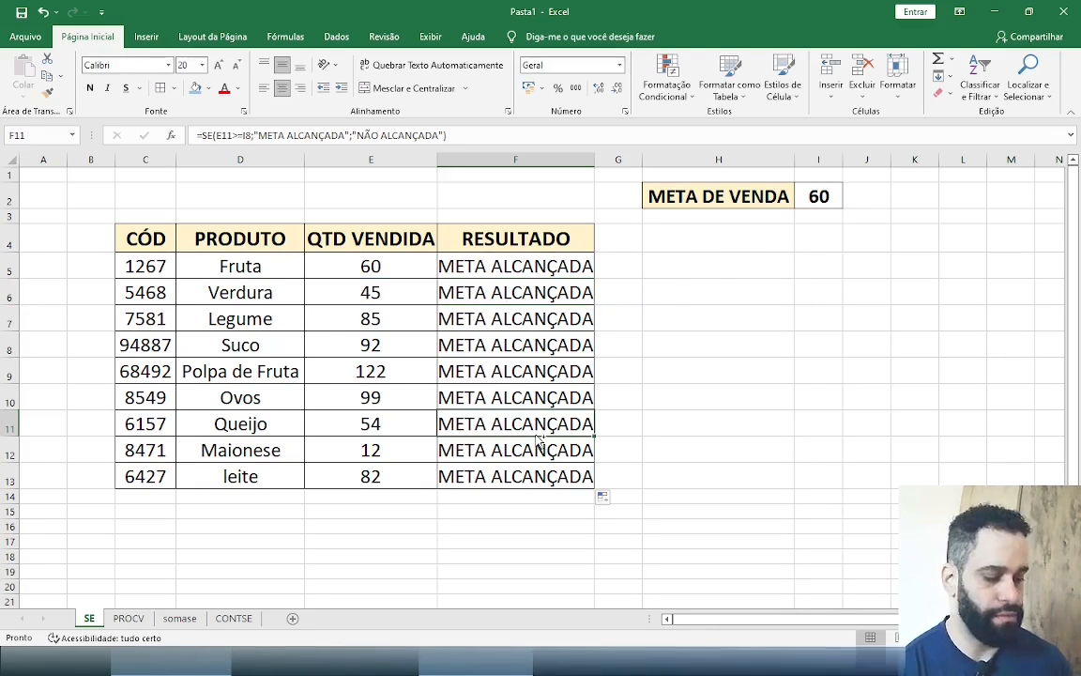
key(ctrl+z)
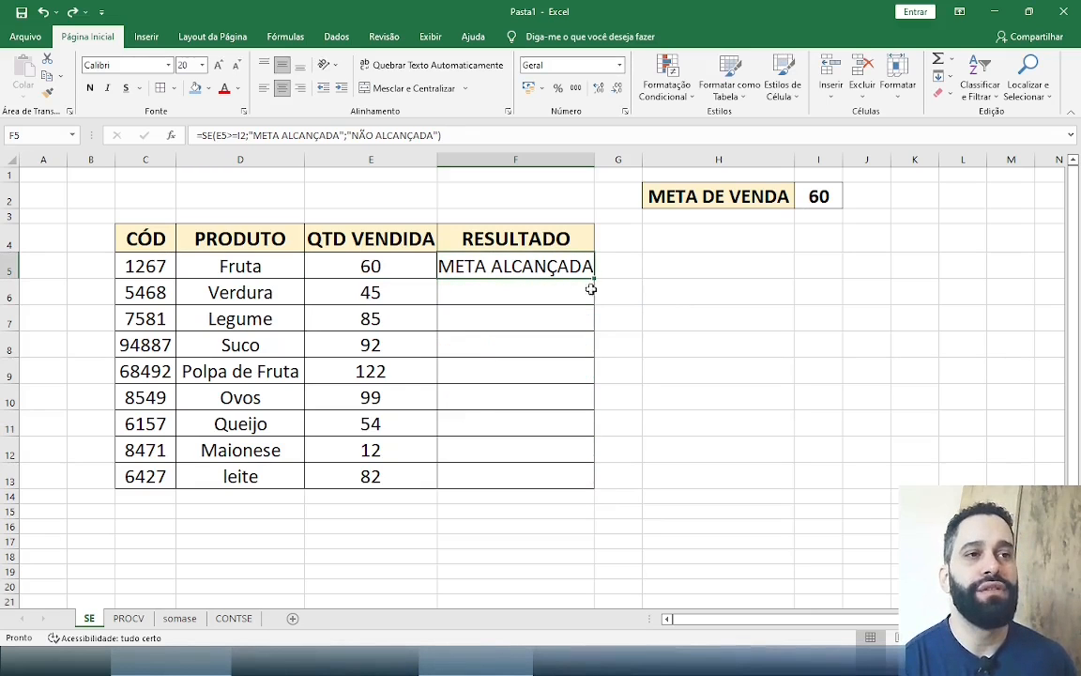
Make the sales target reference in the F5 formula absolute as $I$2
click(817, 202)
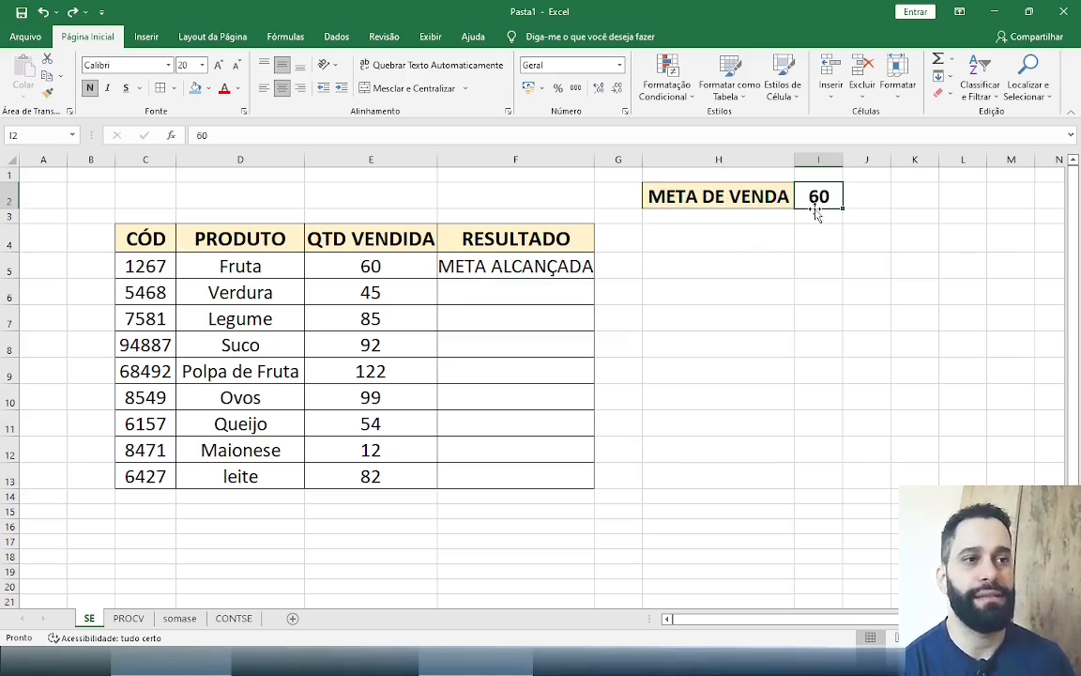
click(502, 269)
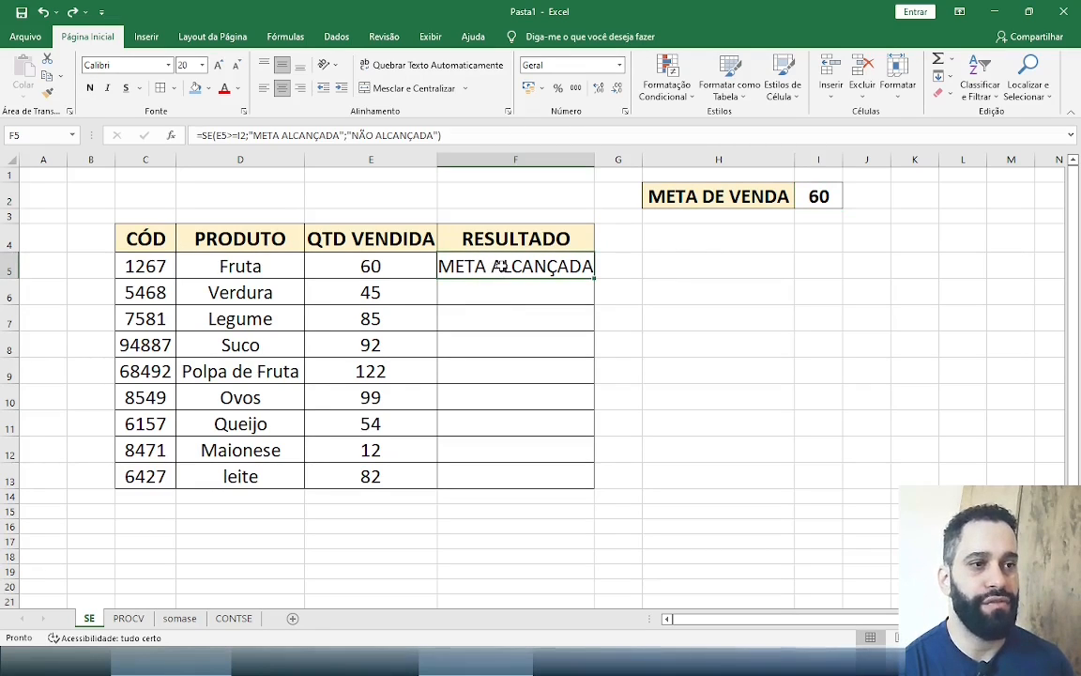
double_click(503, 269)
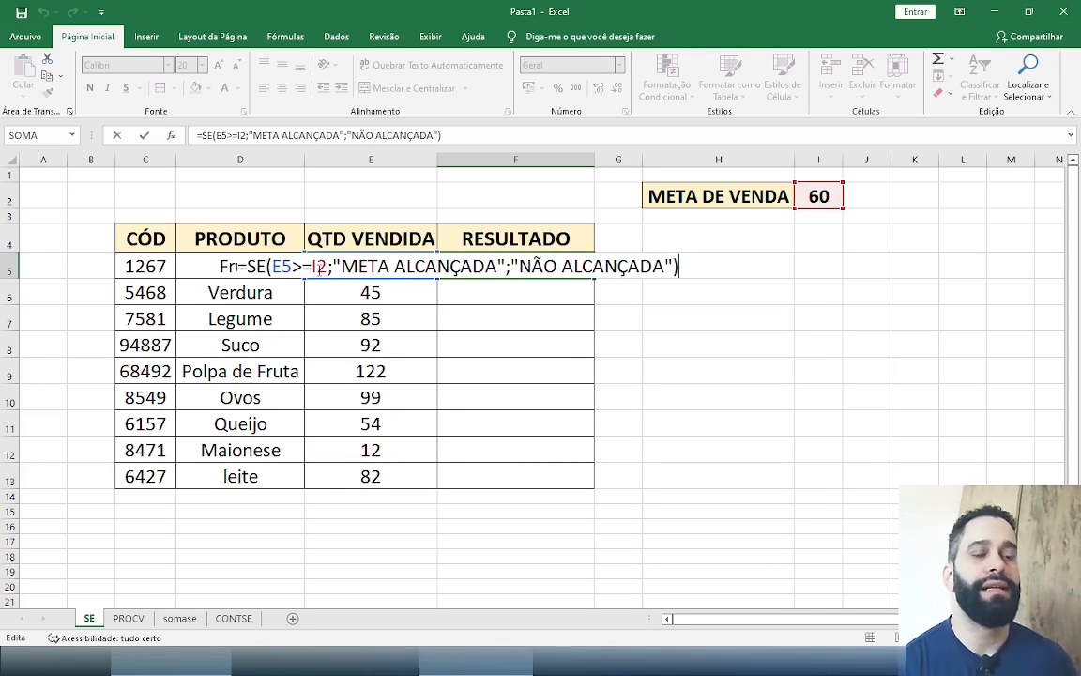
click(317, 267)
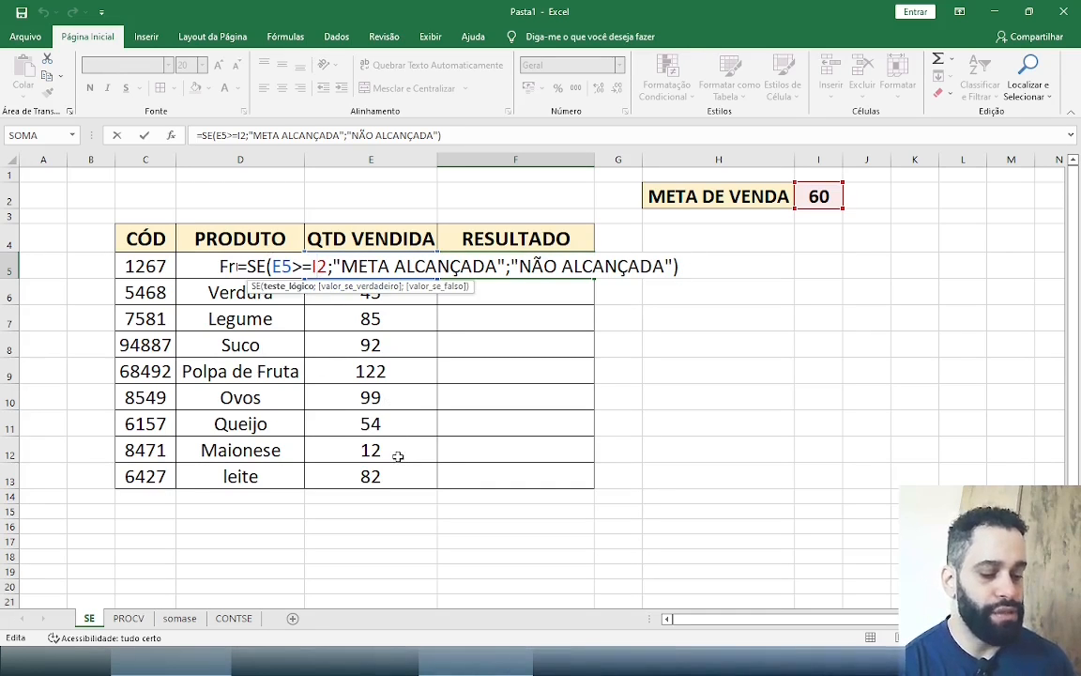
key(F4)
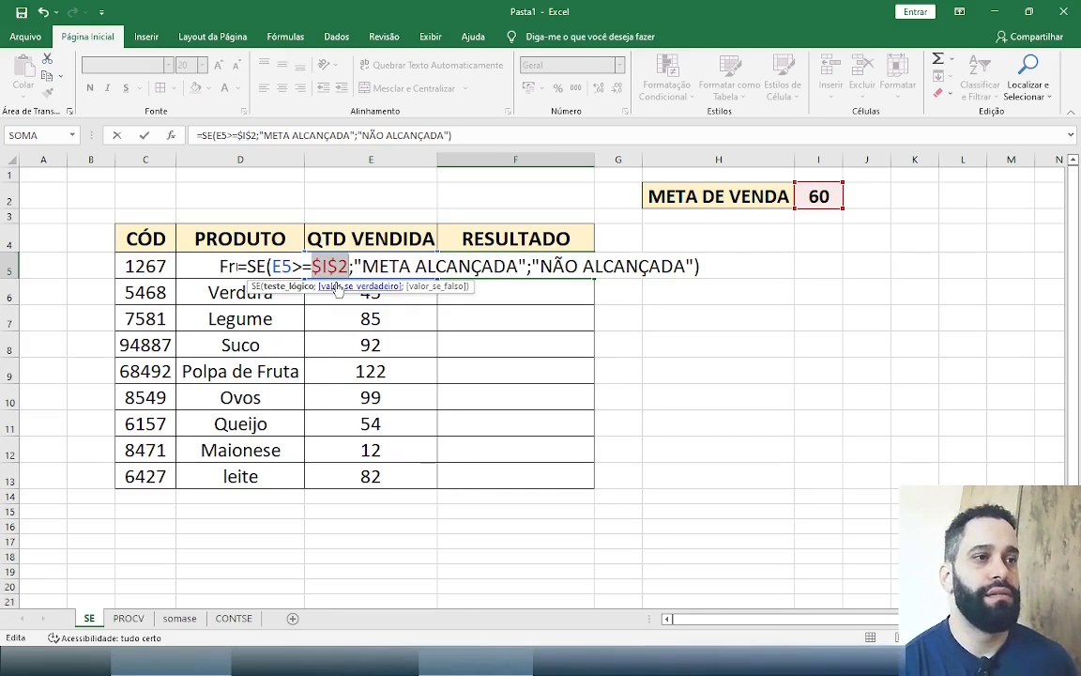
key(Return)
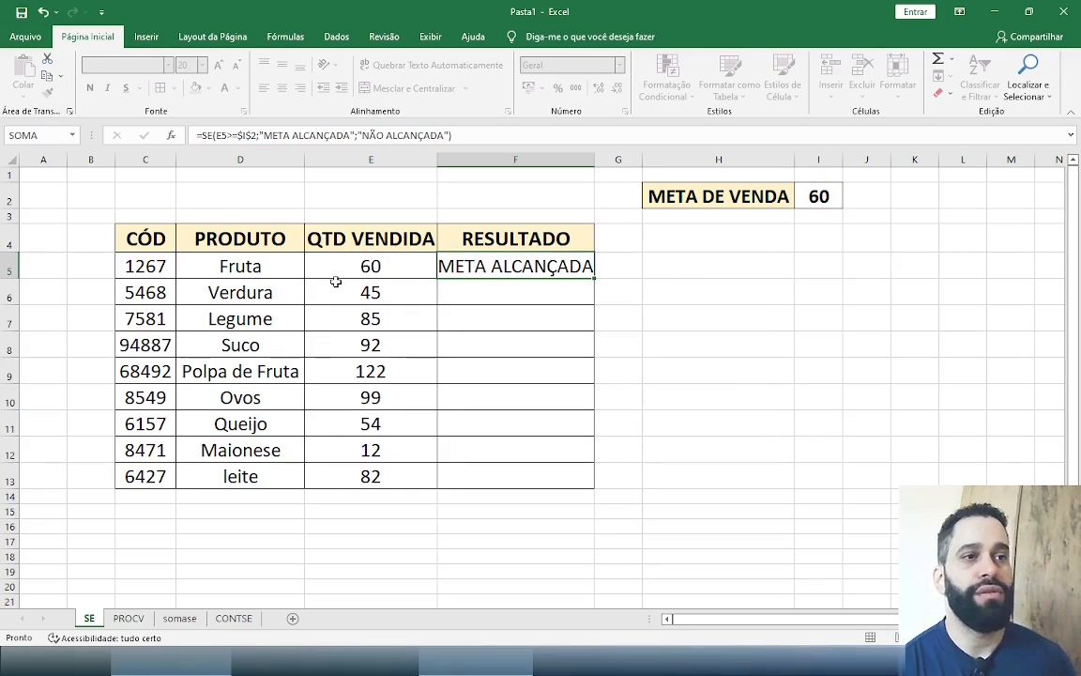
Copy the F5 formula down through F13 and compare Verdura's quantity sold with its result in row 6
click(555, 269)
drag(593, 278, 583, 482)
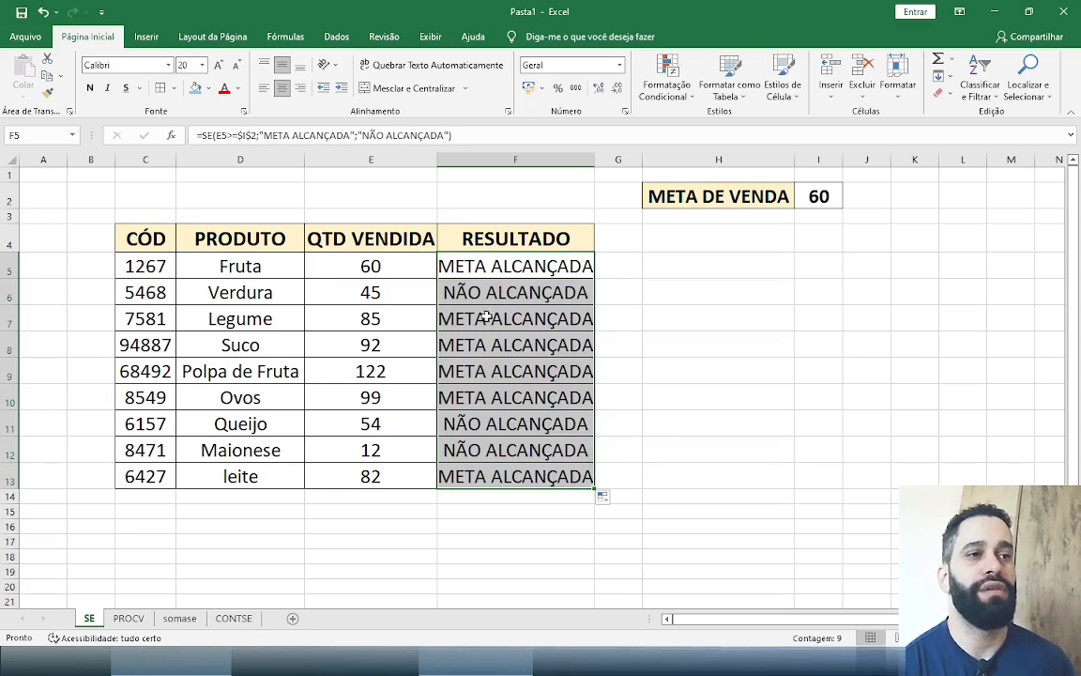
key(Down)
key(Down)
drag(386, 292, 495, 292)
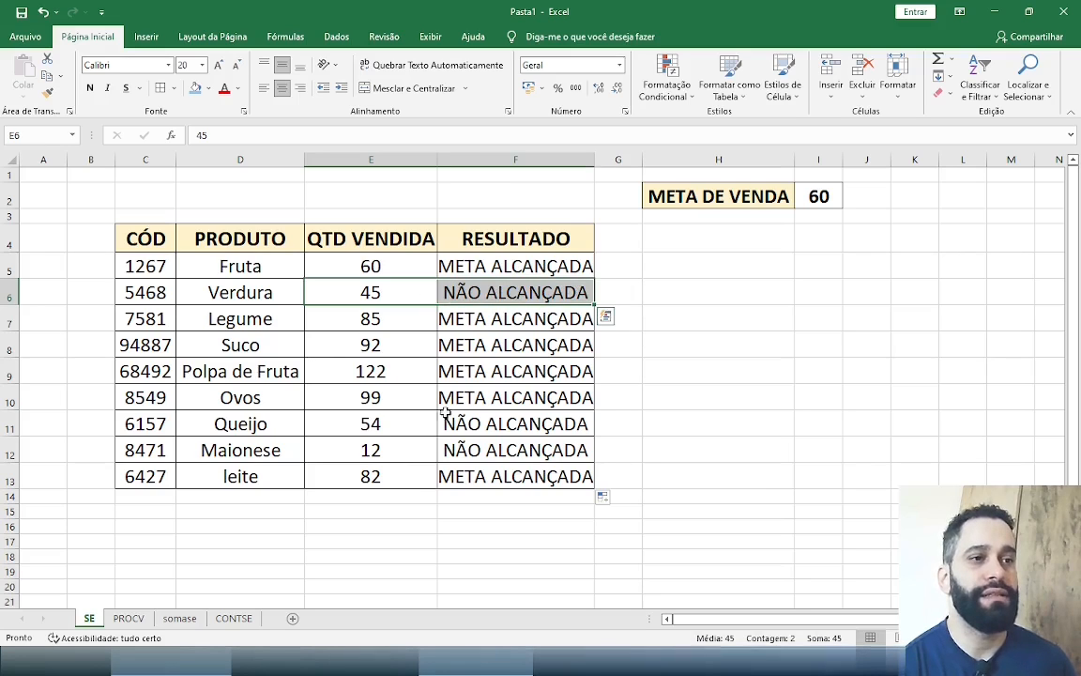
Compare the quantities sold with the results for Queijo and Maionese, and review the results in F5:F13
drag(362, 420, 535, 413)
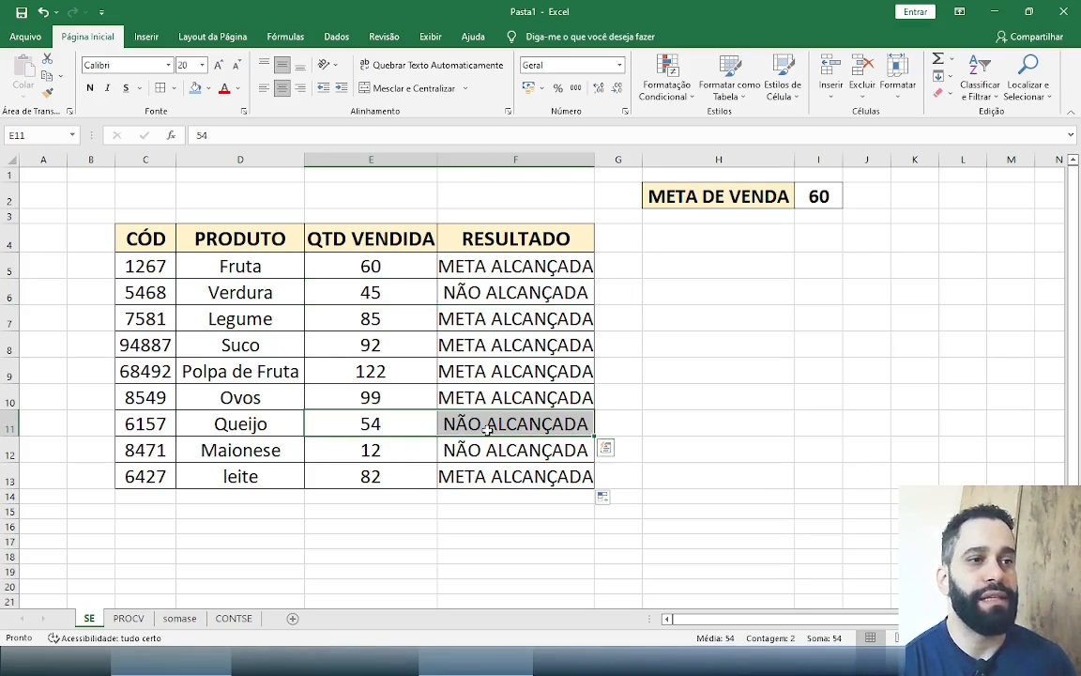
click(374, 453)
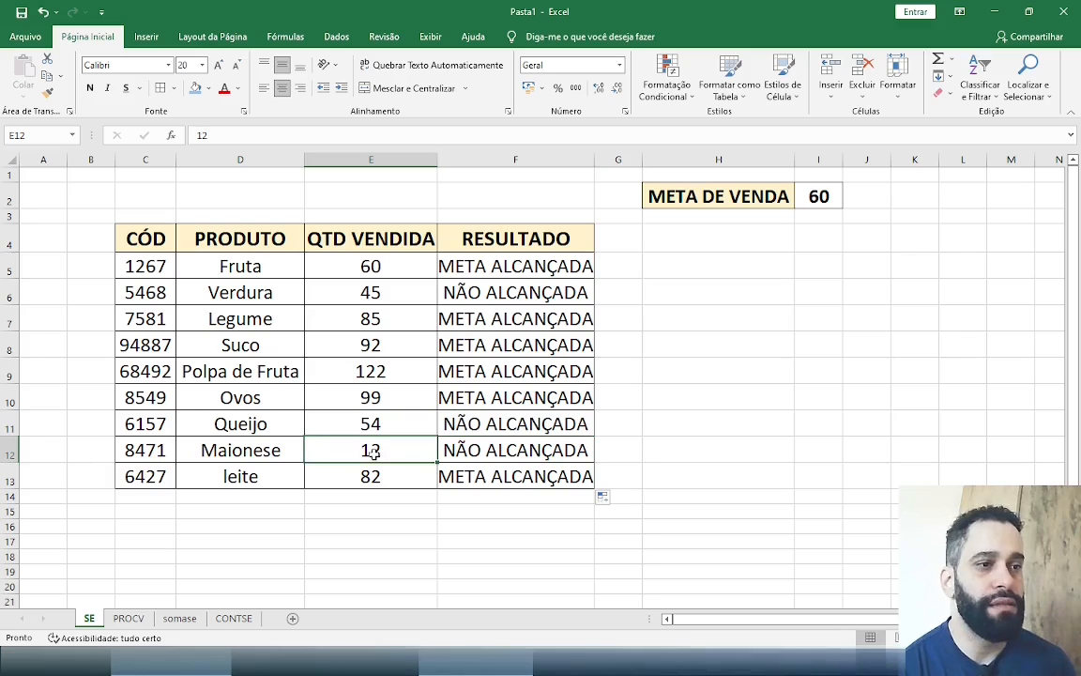
drag(453, 449, 509, 451)
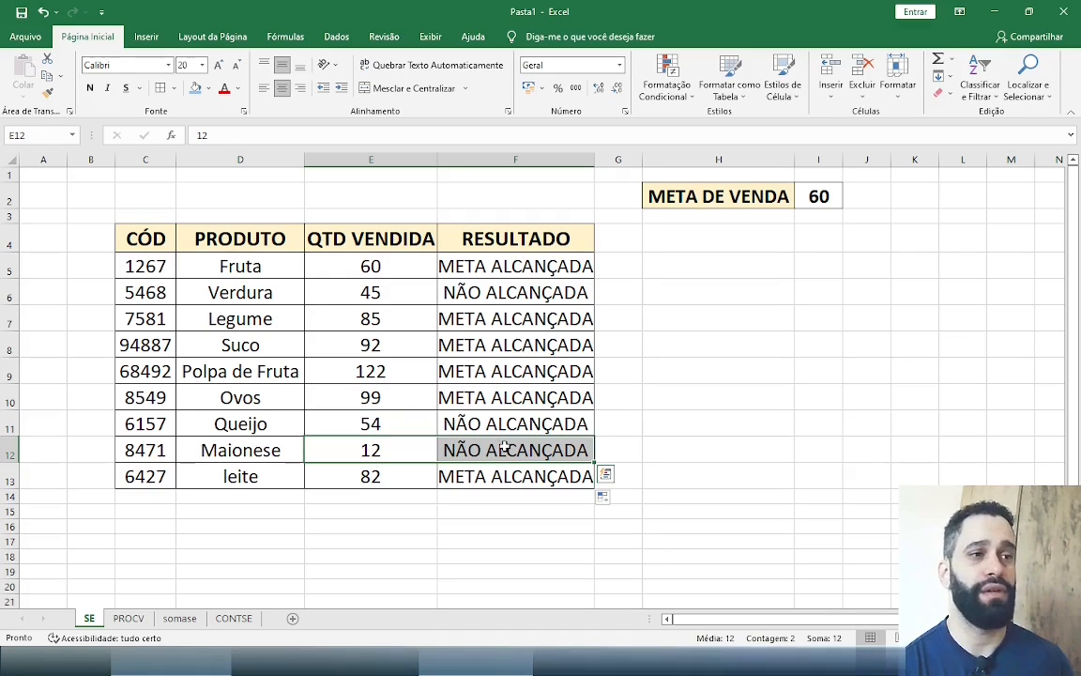
click(553, 276)
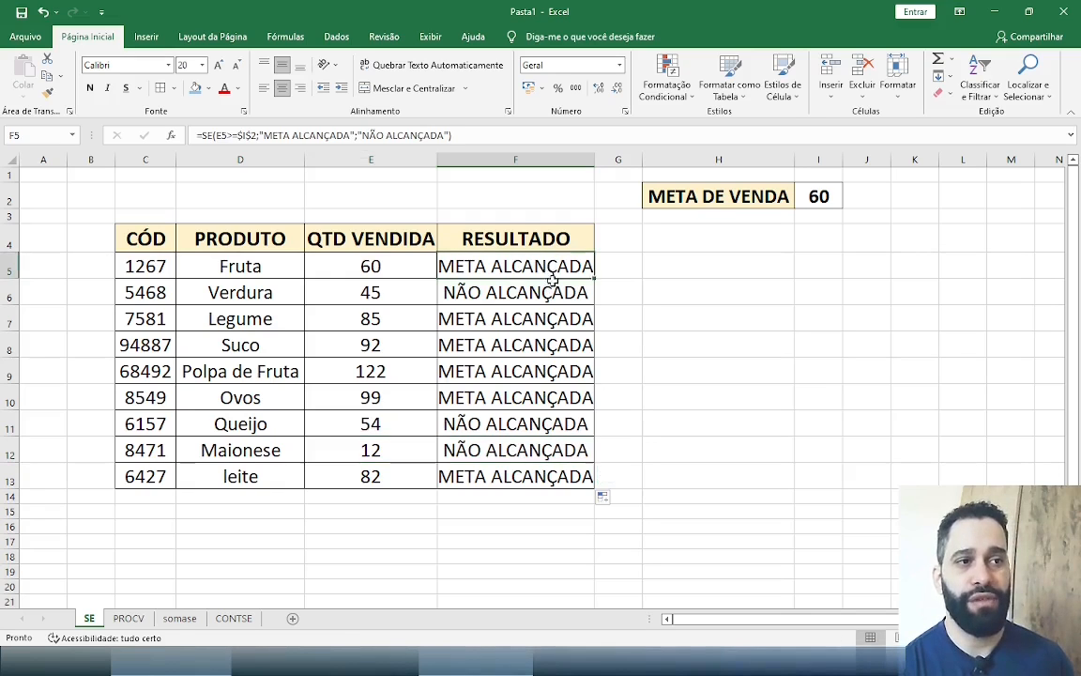
drag(553, 280, 555, 458)
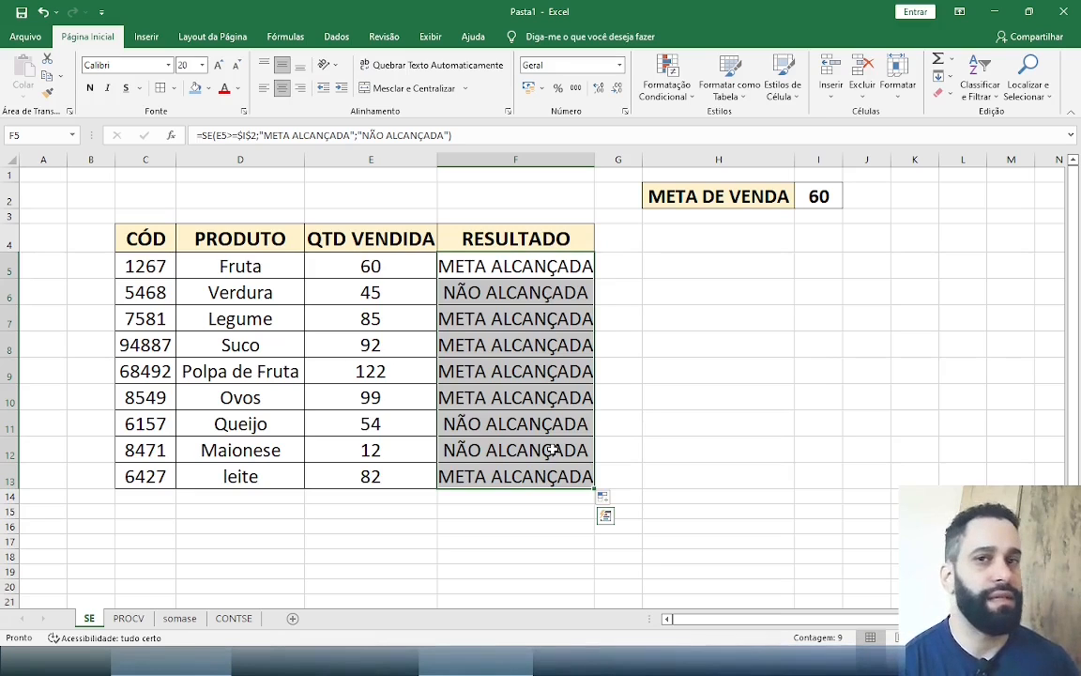
Go to the PROCV sheet and review its Nº MATRÍCULA, NOME and SETOR columns
click(132, 621)
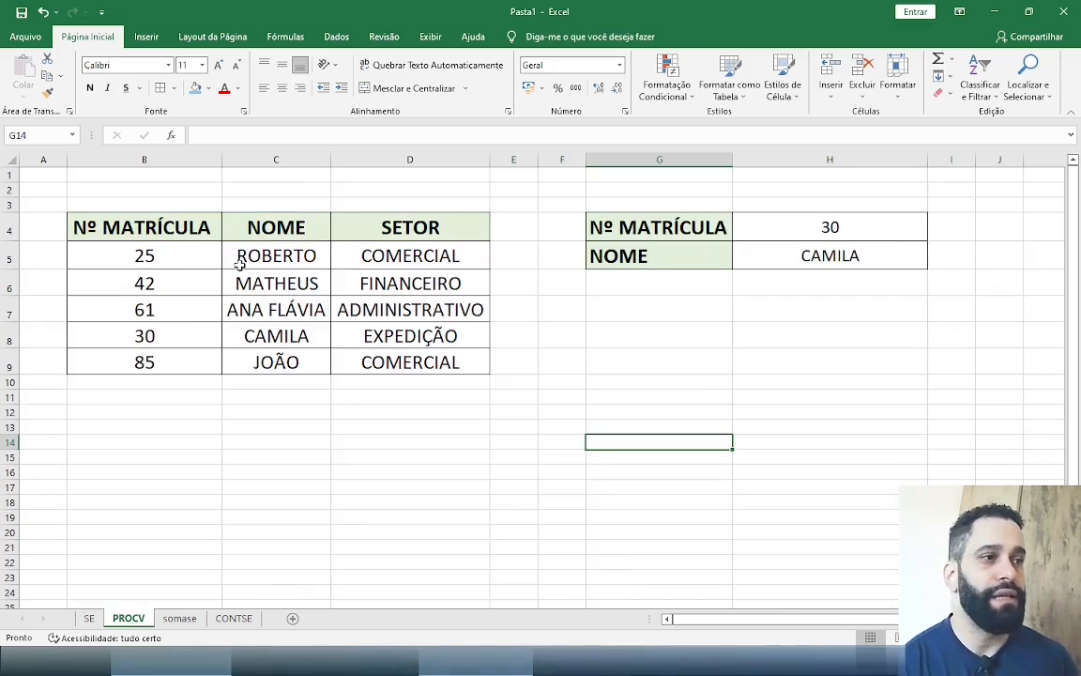
drag(141, 227, 177, 321)
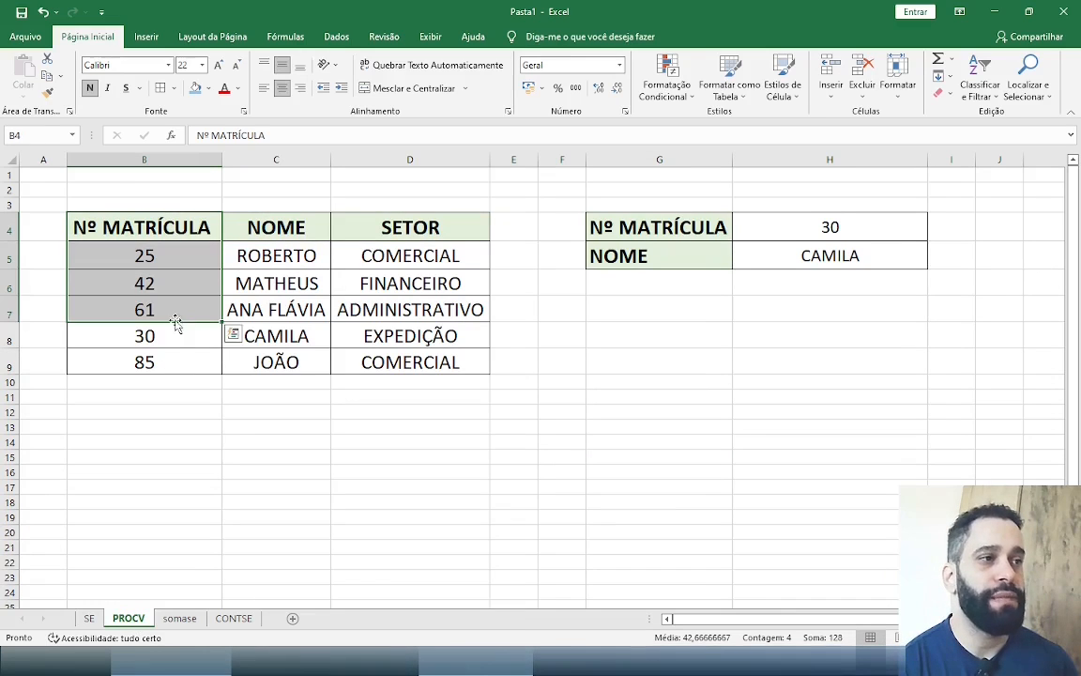
drag(293, 225, 305, 309)
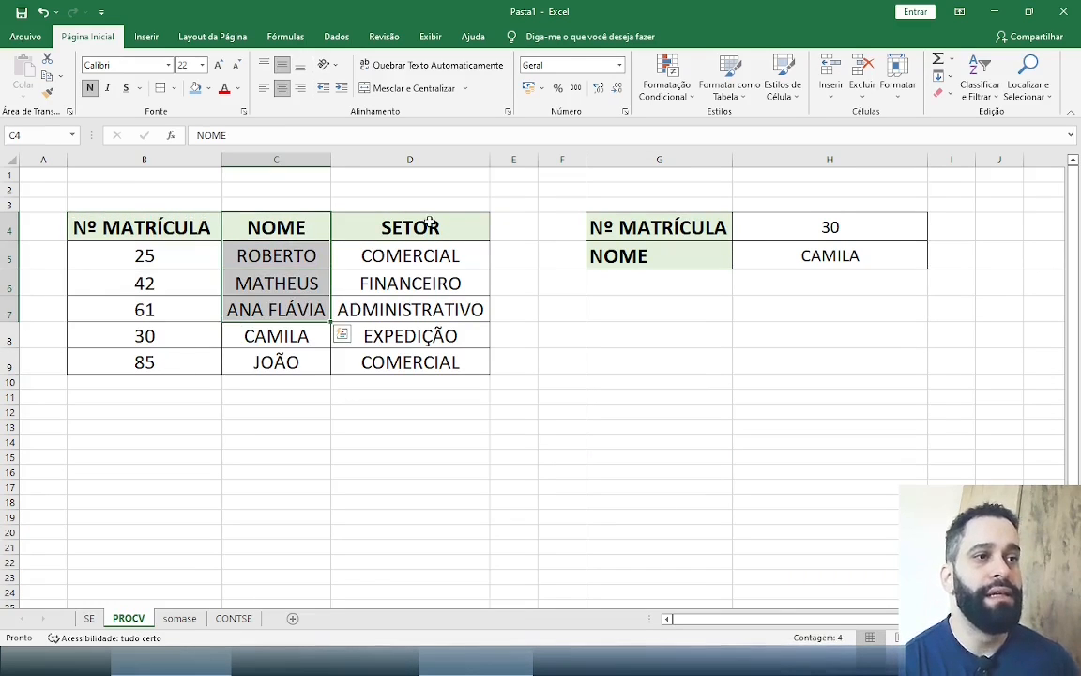
drag(375, 230, 433, 305)
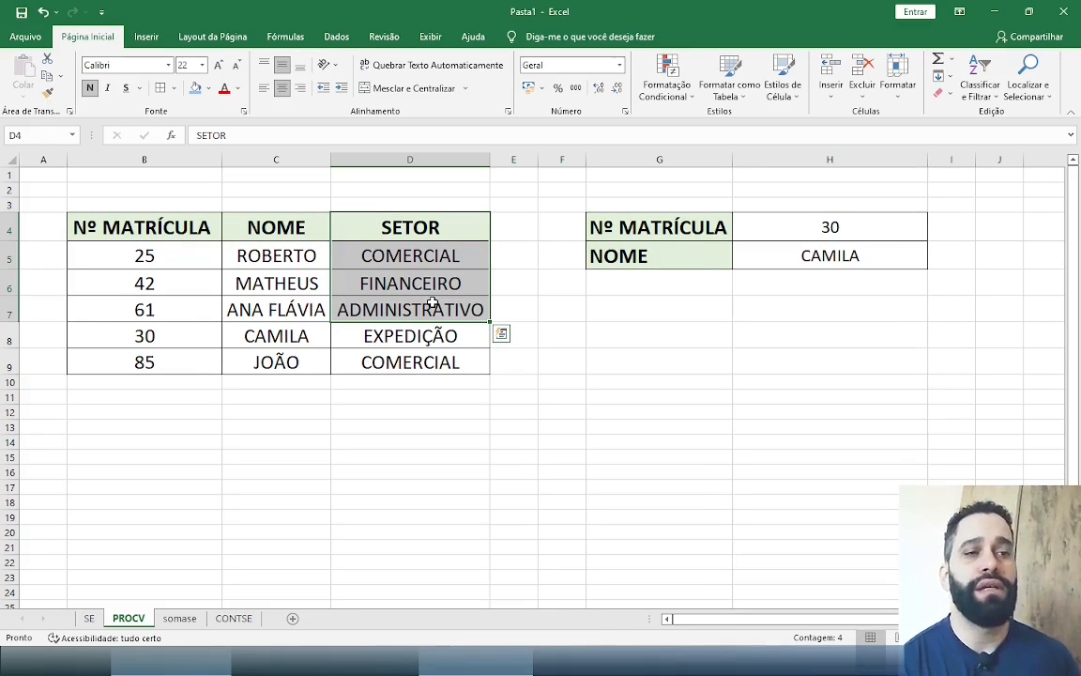
Test the existing name lookup by entering the registration number from B6 in H4, followed by the one from B9
click(848, 234)
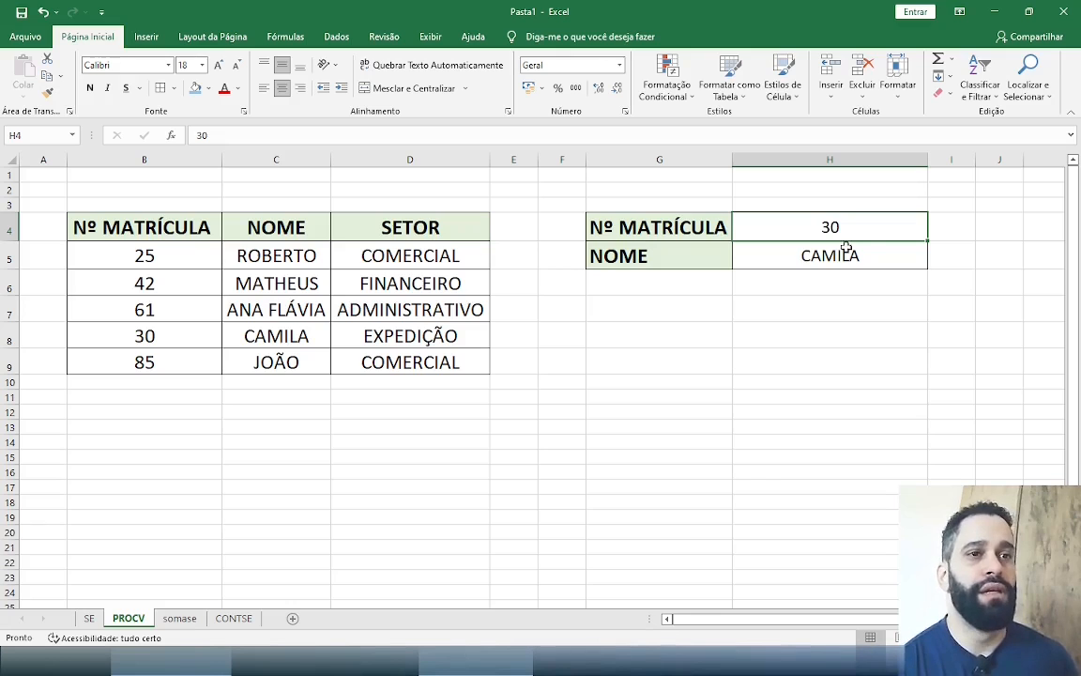
text(4)
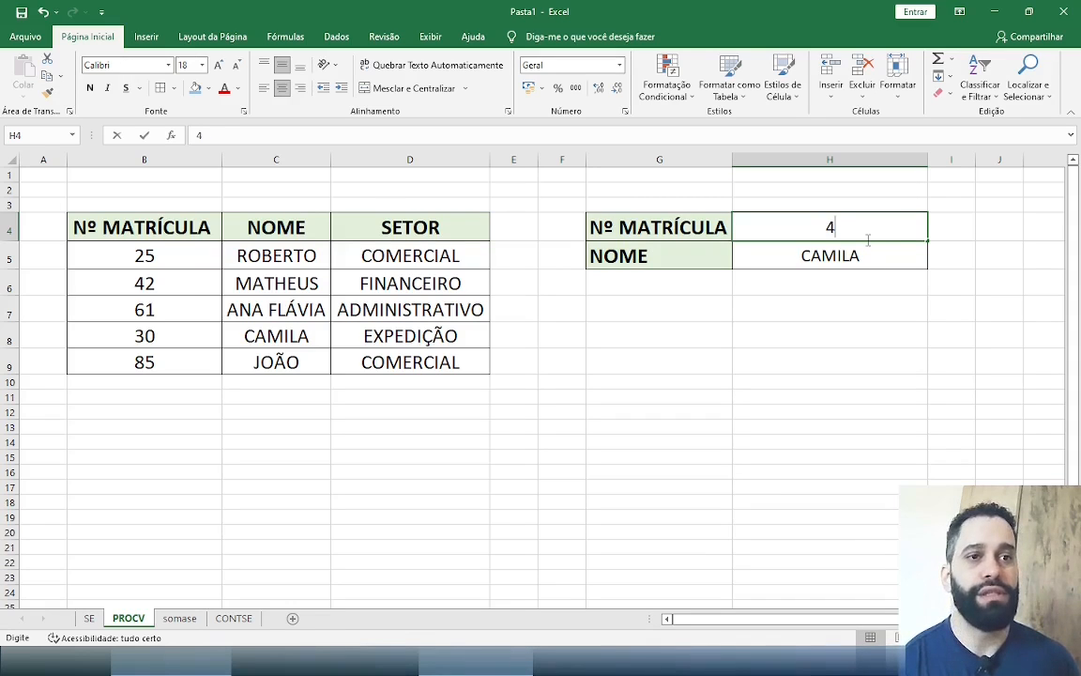
text(2)
key(Return)
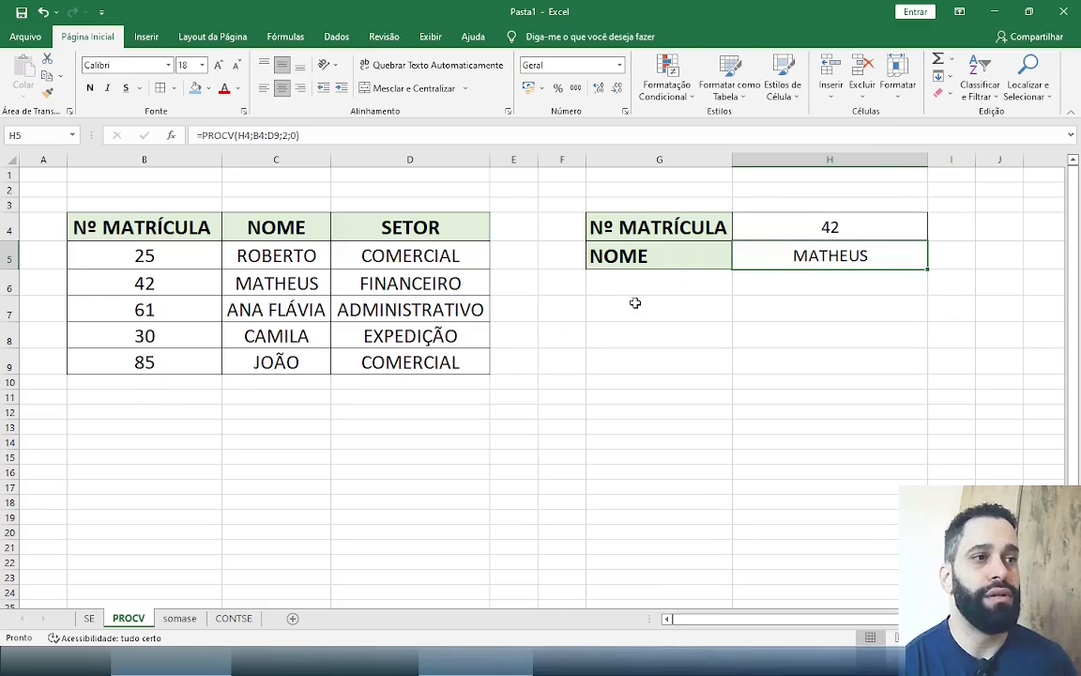
click(807, 224)
double_click(807, 223)
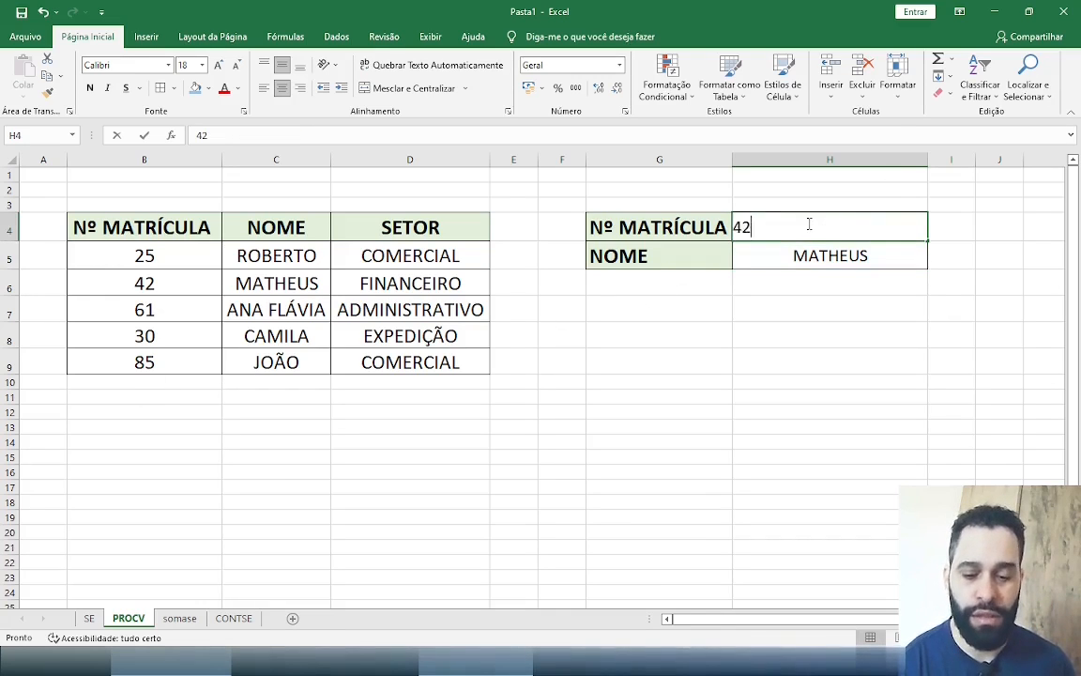
key(BackSpace)
key(BackSpace)
text(85)
key(Return)
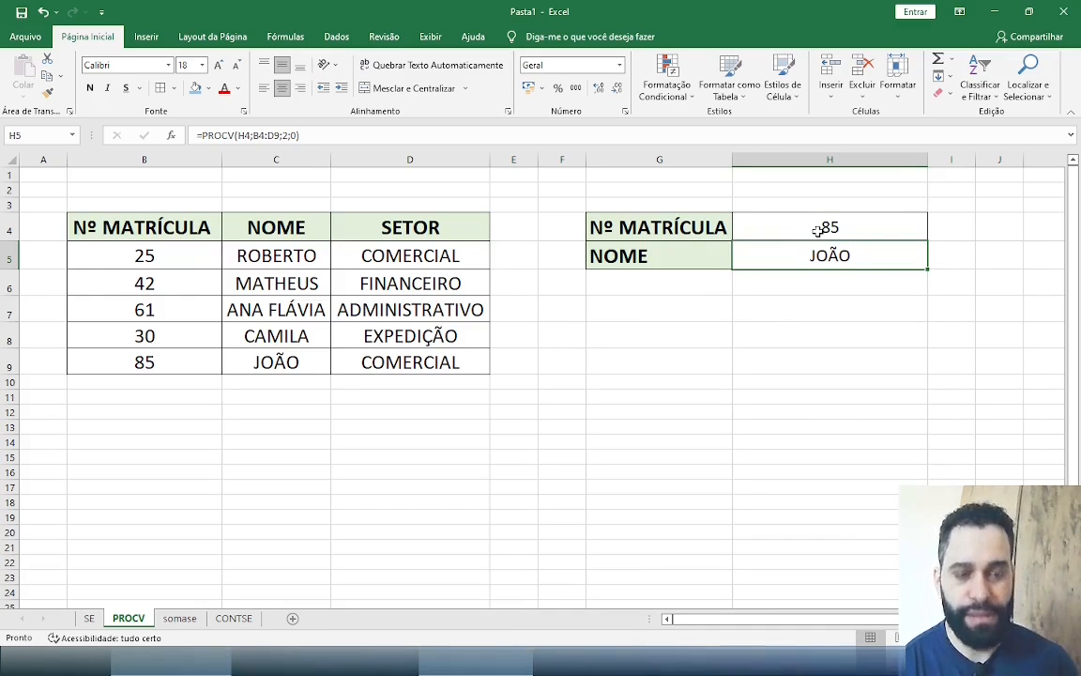
Clear the lookup formula in H5 and the registration number in H4
key(Delete)
click(842, 229)
key(Delete)
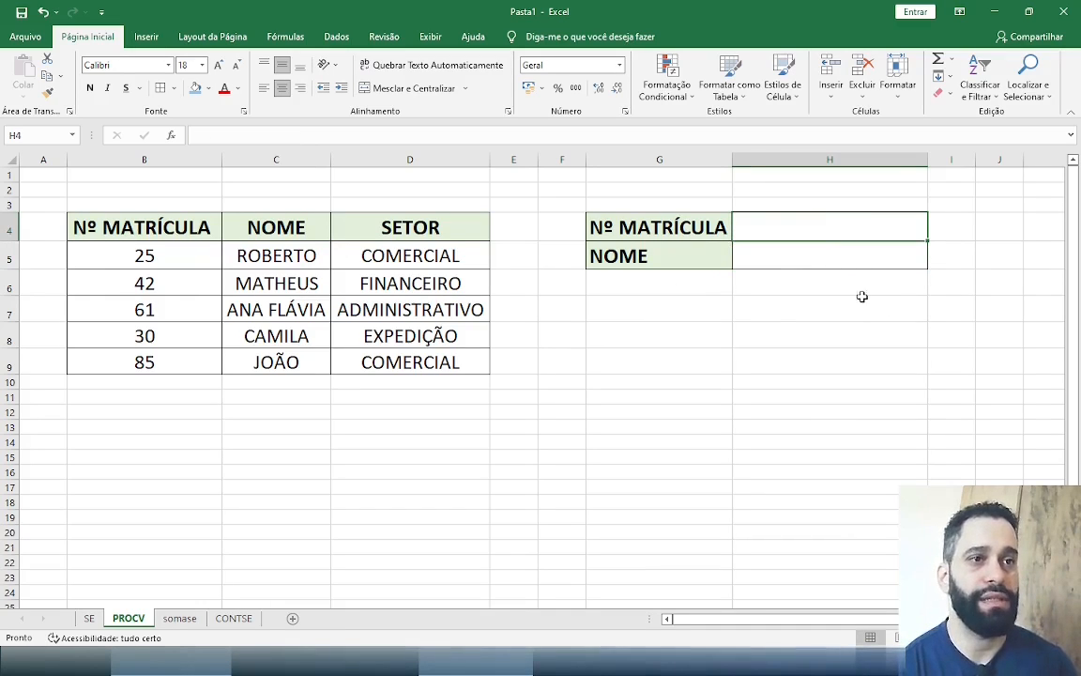
click(837, 298)
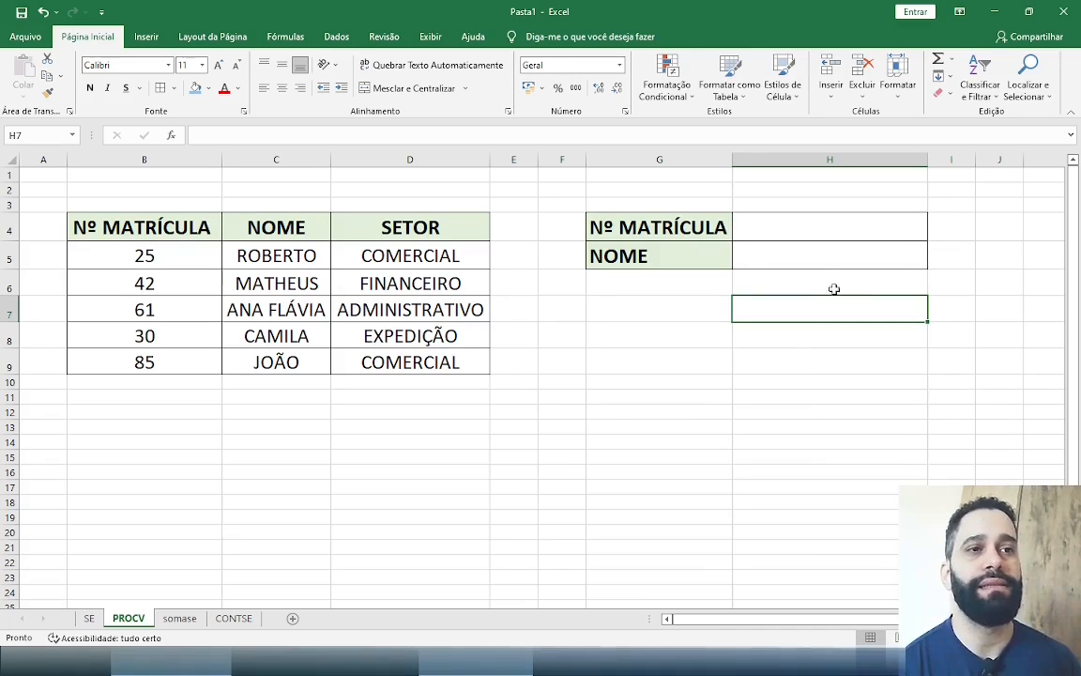
Start a PROCV formula in H5 with H4 as the lookup value and B4:D9 as the table array
click(828, 230)
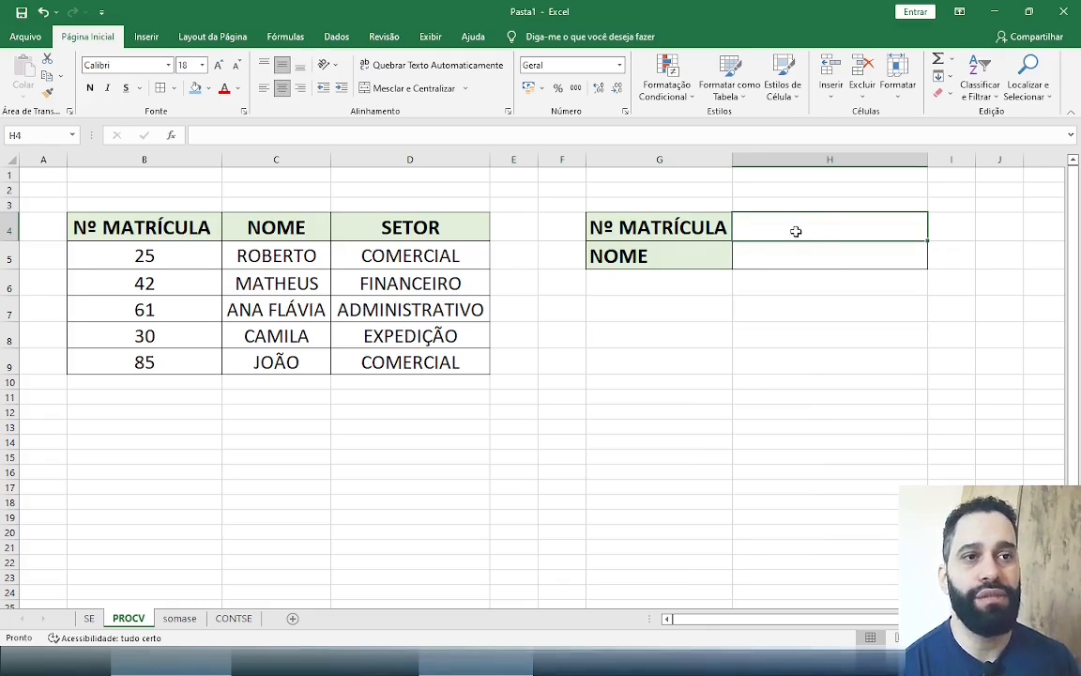
click(804, 256)
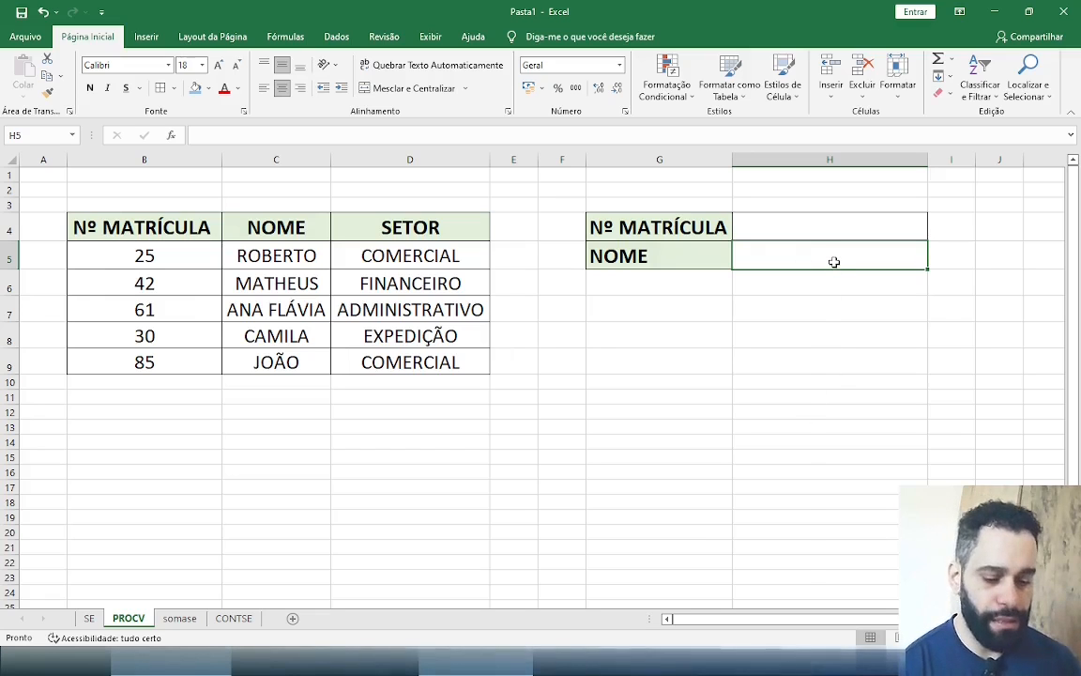
text(=PROCV()
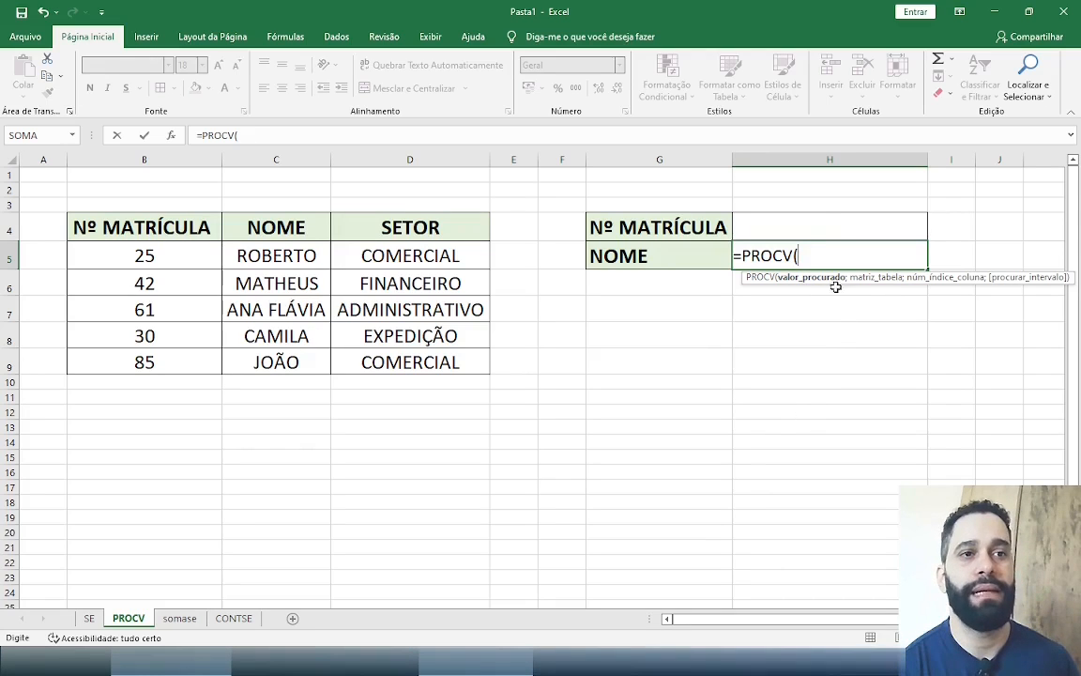
click(819, 226)
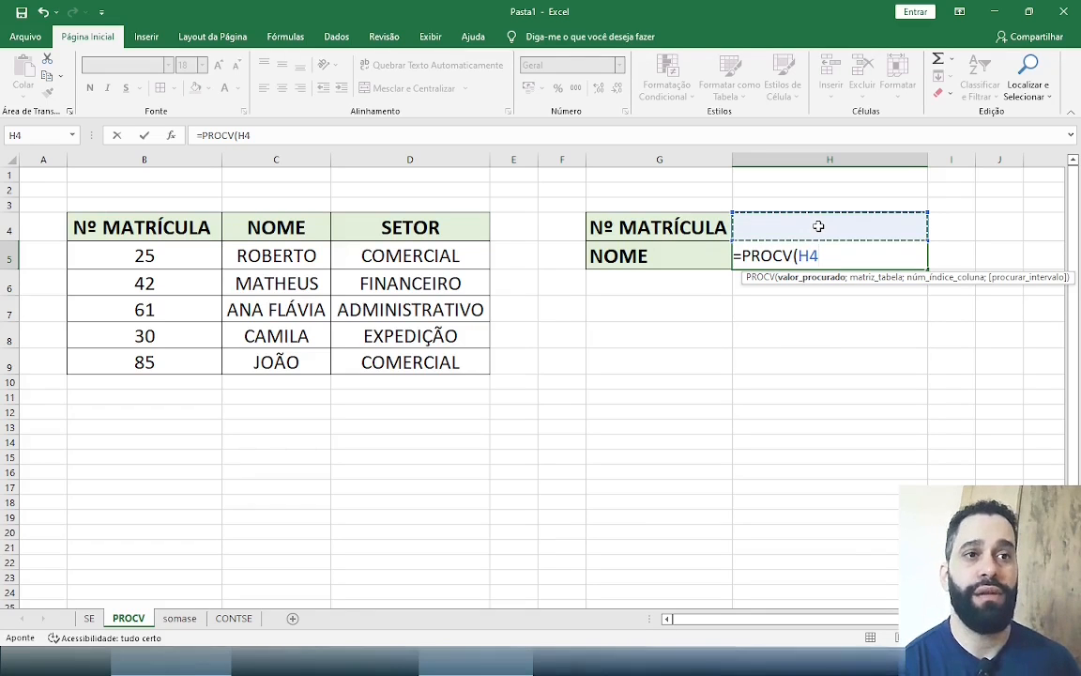
text(;)
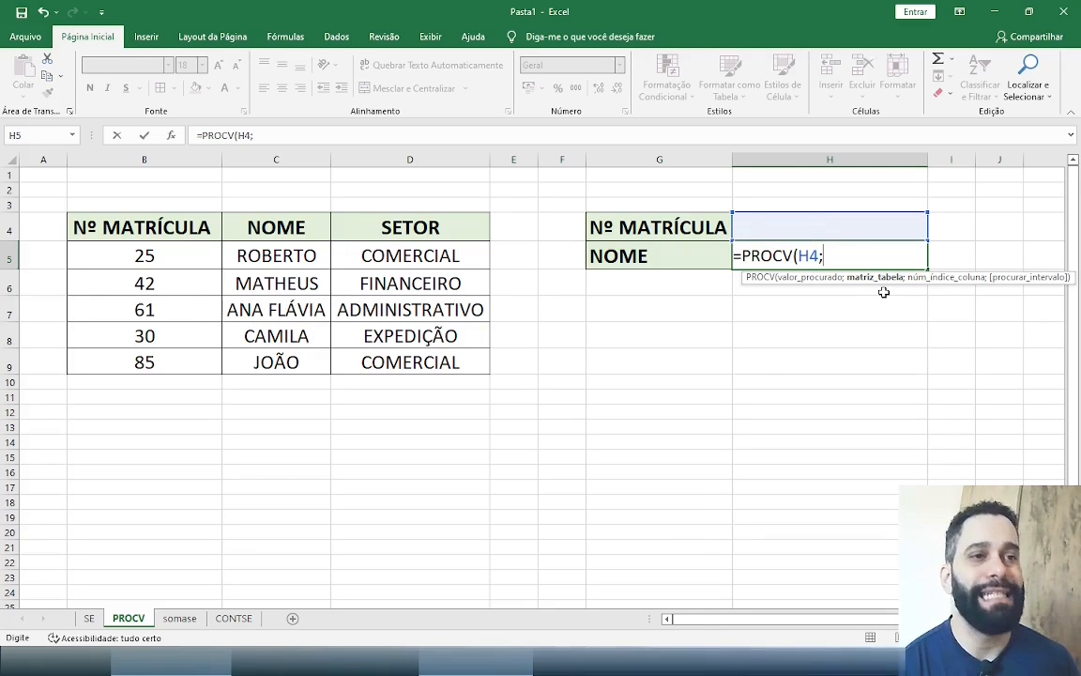
click(150, 228)
drag(284, 258, 470, 372)
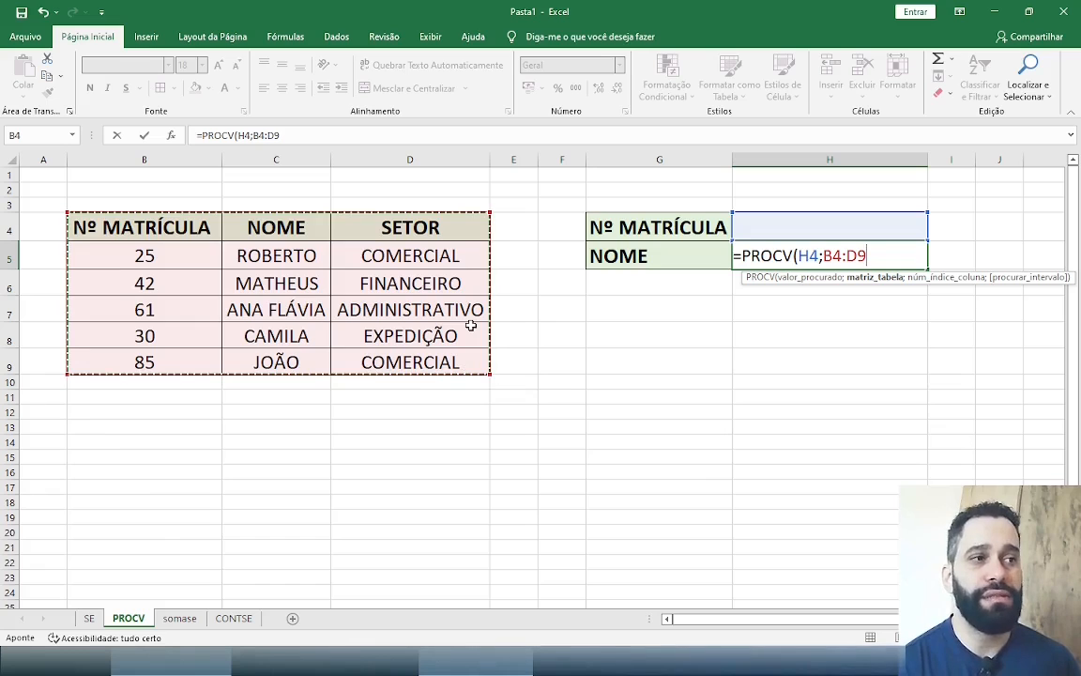
Complete the PROCV formula in H5 with column index 2 and 0 for an exact match
text(;)
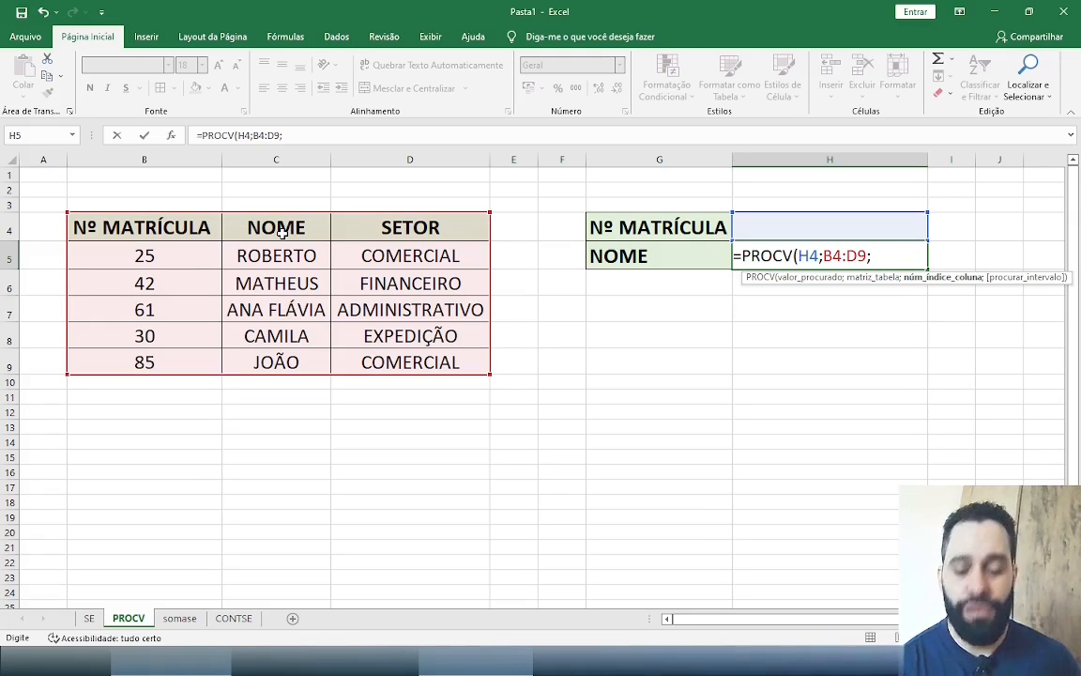
text(2;)
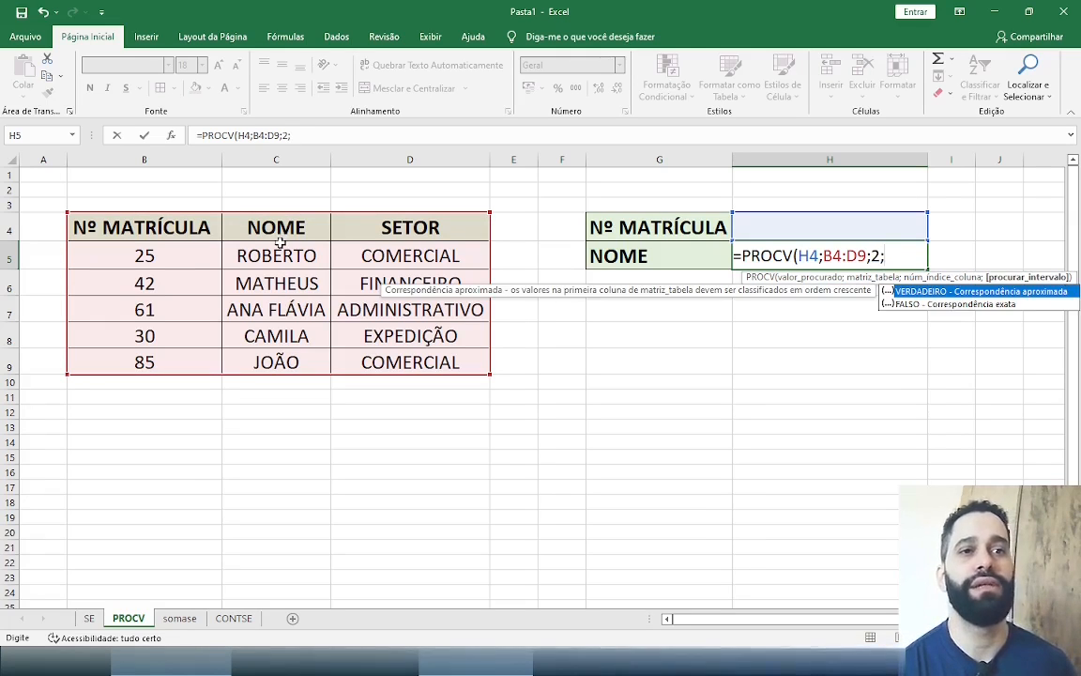
text(0)
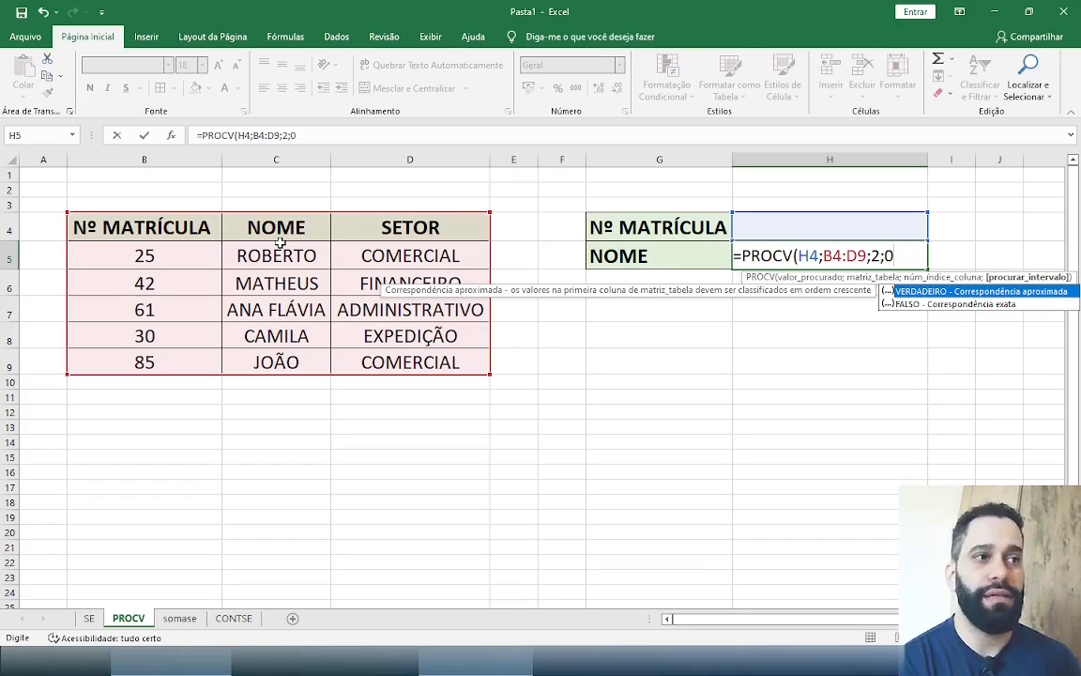
text())
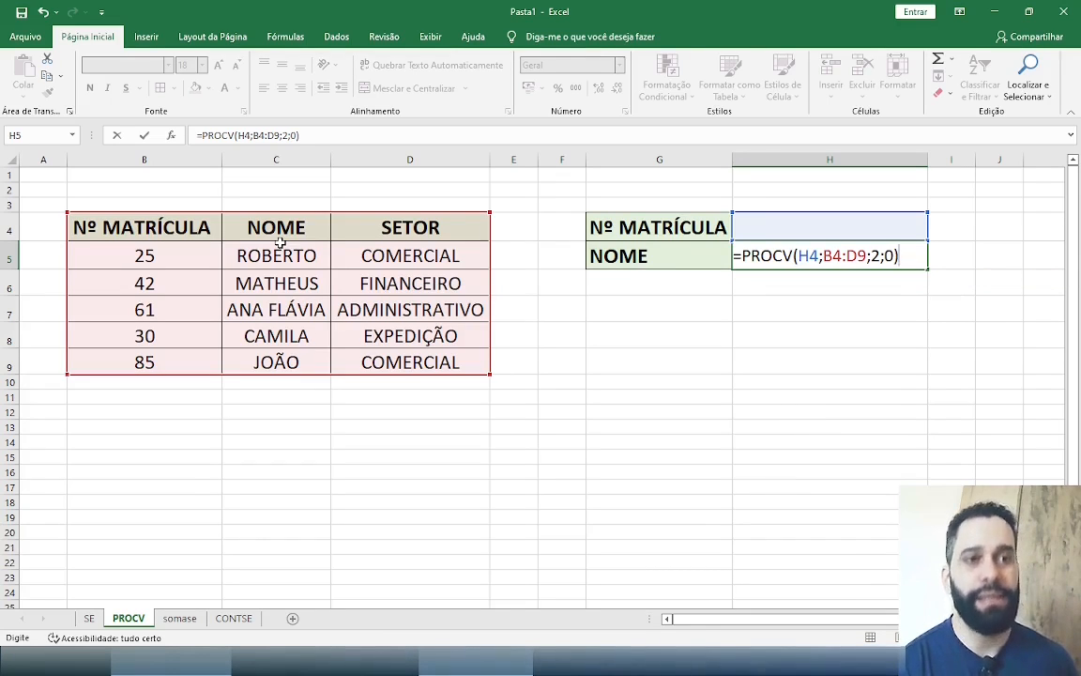
key(Return)
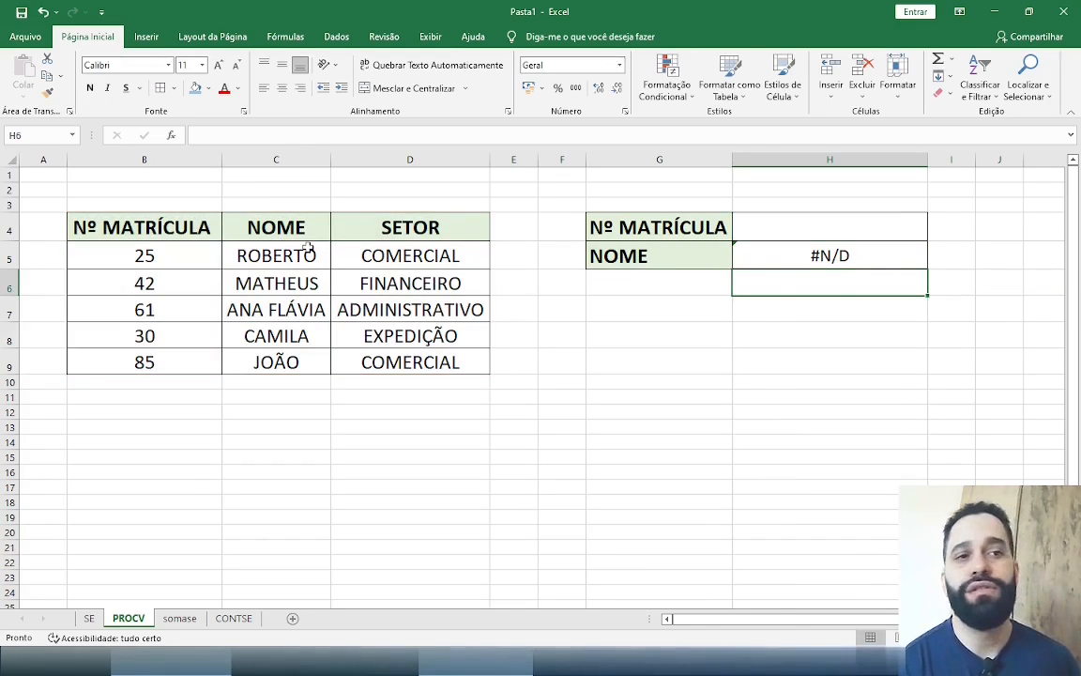
Test the new PROCV formula by entering the registration numbers from B5, B7 and B9 one after another in H4
click(801, 223)
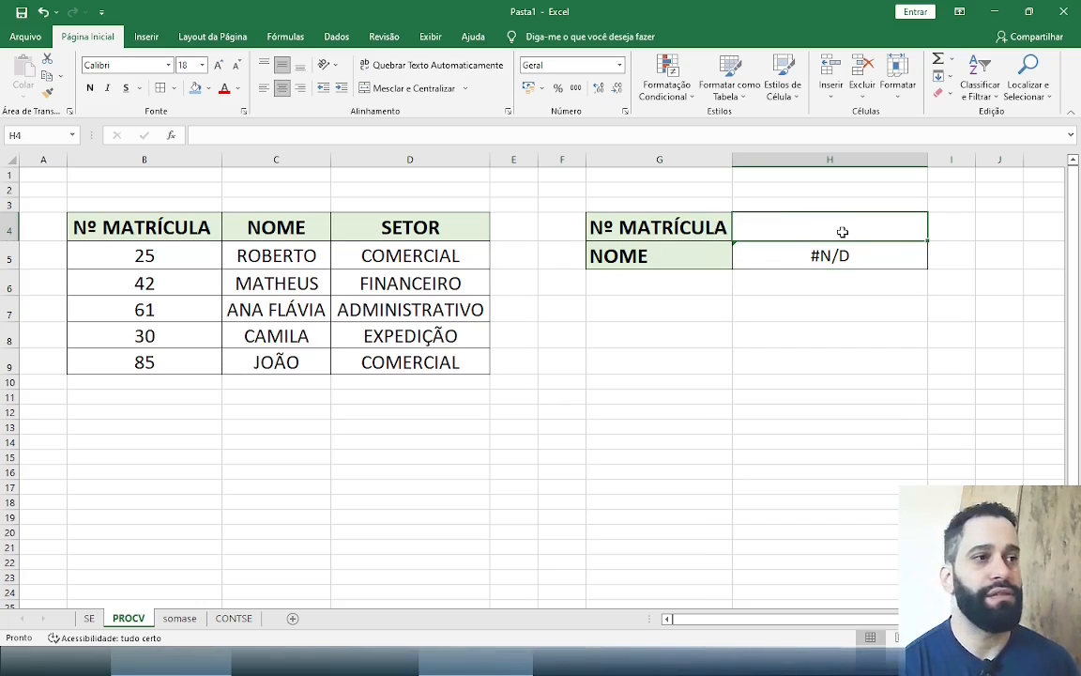
text(25)
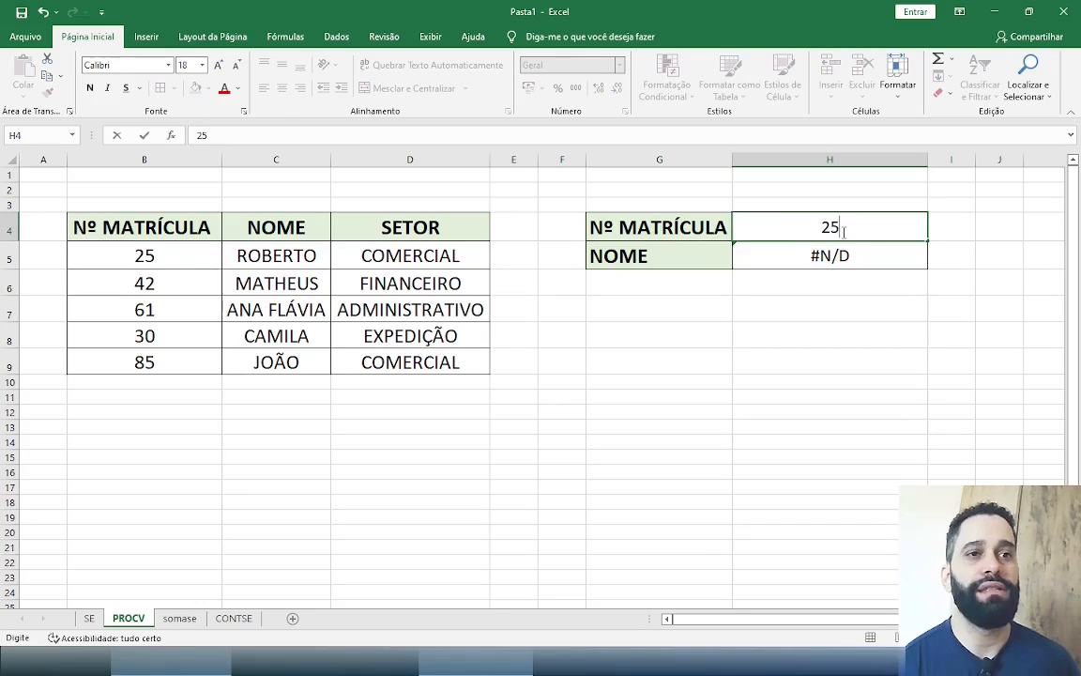
key(Return)
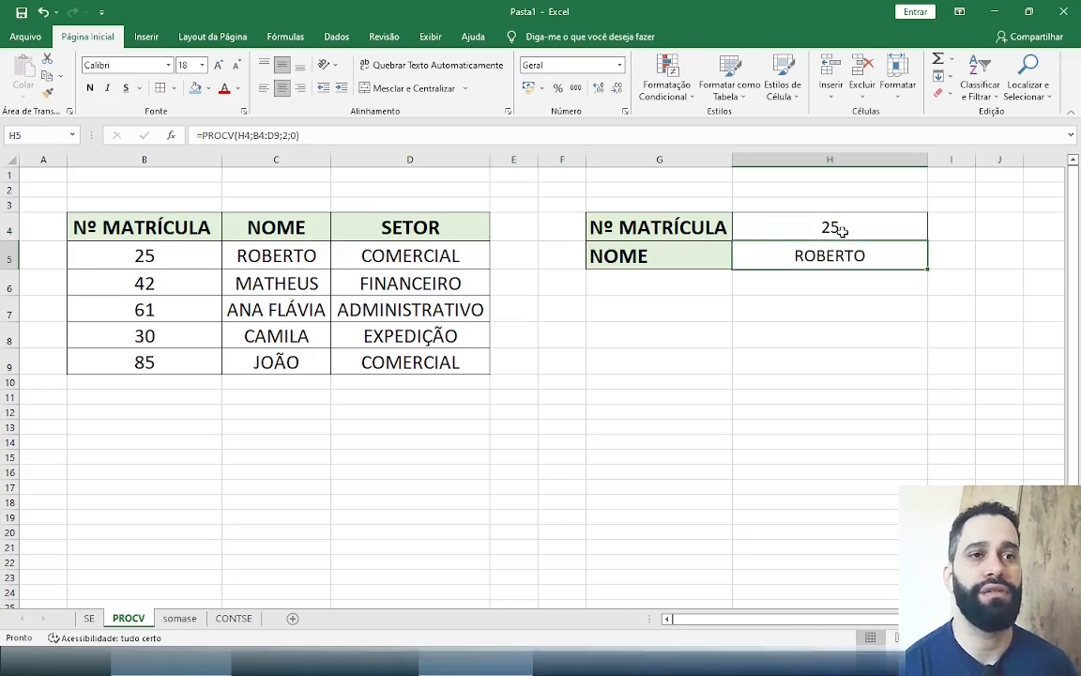
click(842, 230)
text(61)
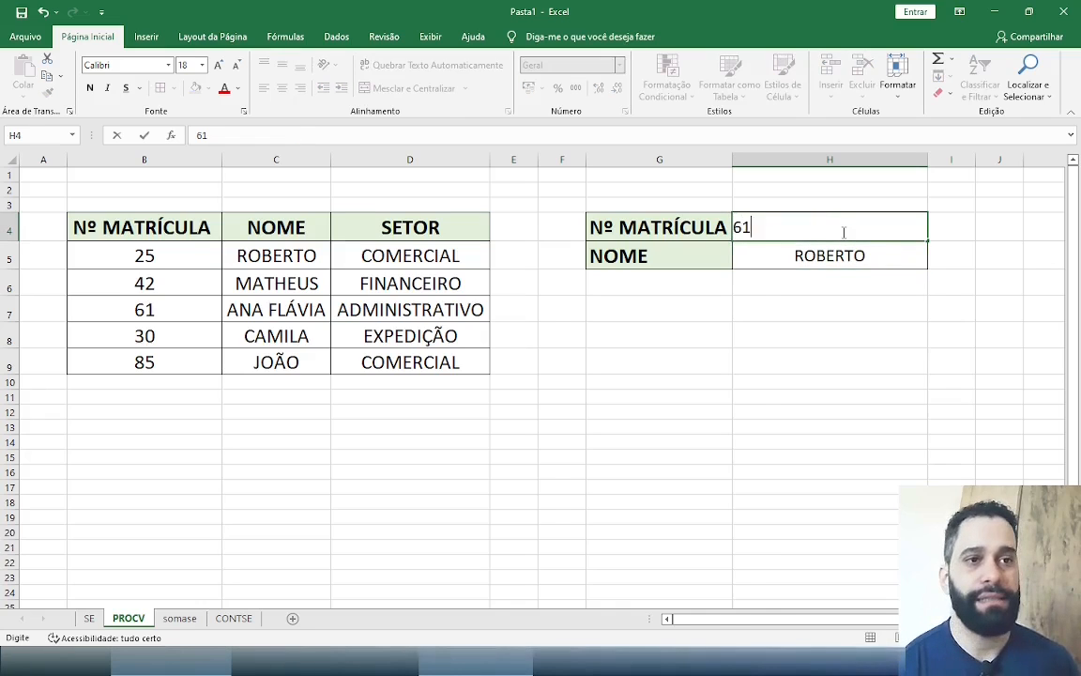
key(Return)
click(842, 230)
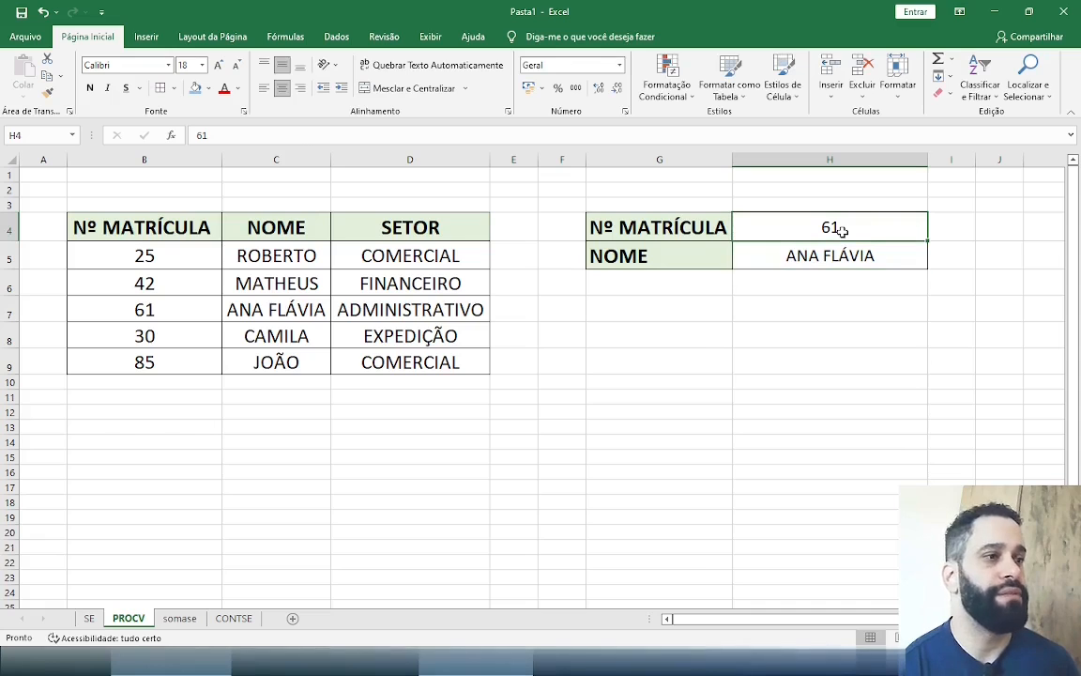
text(85)
key(Return)
Test the PROCV formula with the registration number from B8, and clear the contents of H4:H6
click(842, 230)
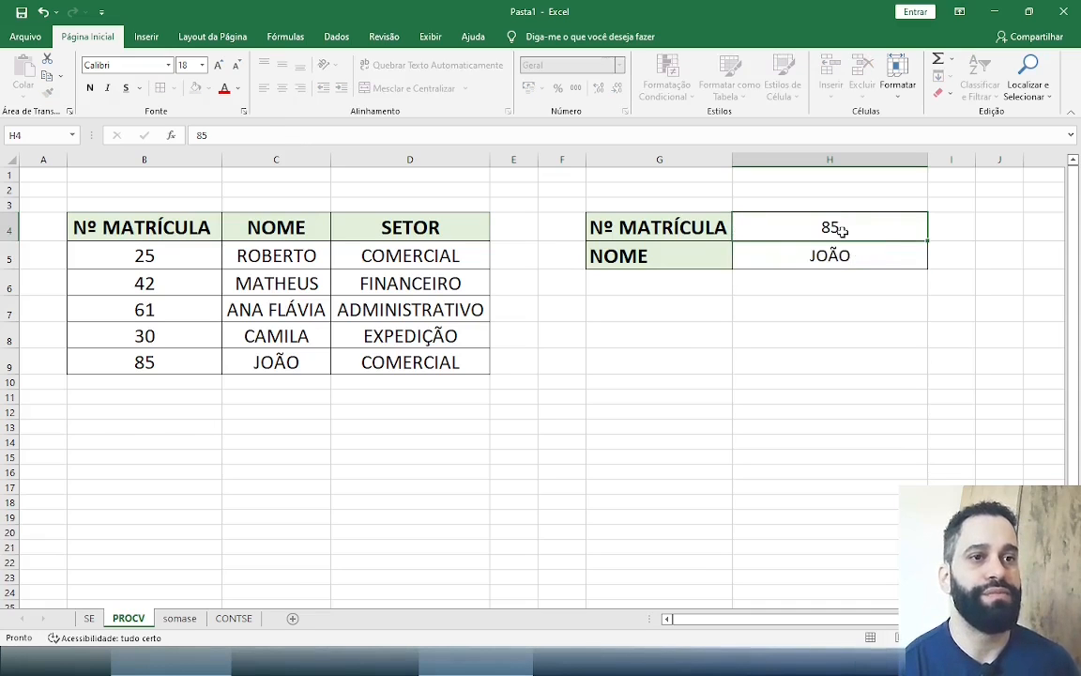
key(Return)
click(842, 230)
text(30)
key(Return)
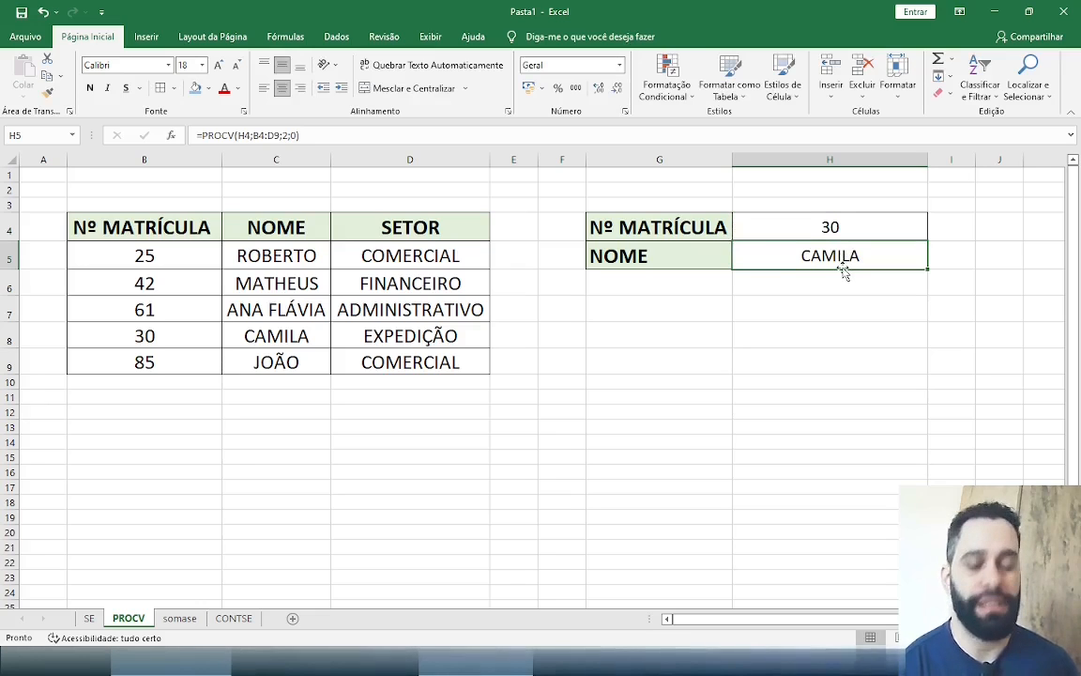
drag(837, 232, 840, 267)
key(Delete)
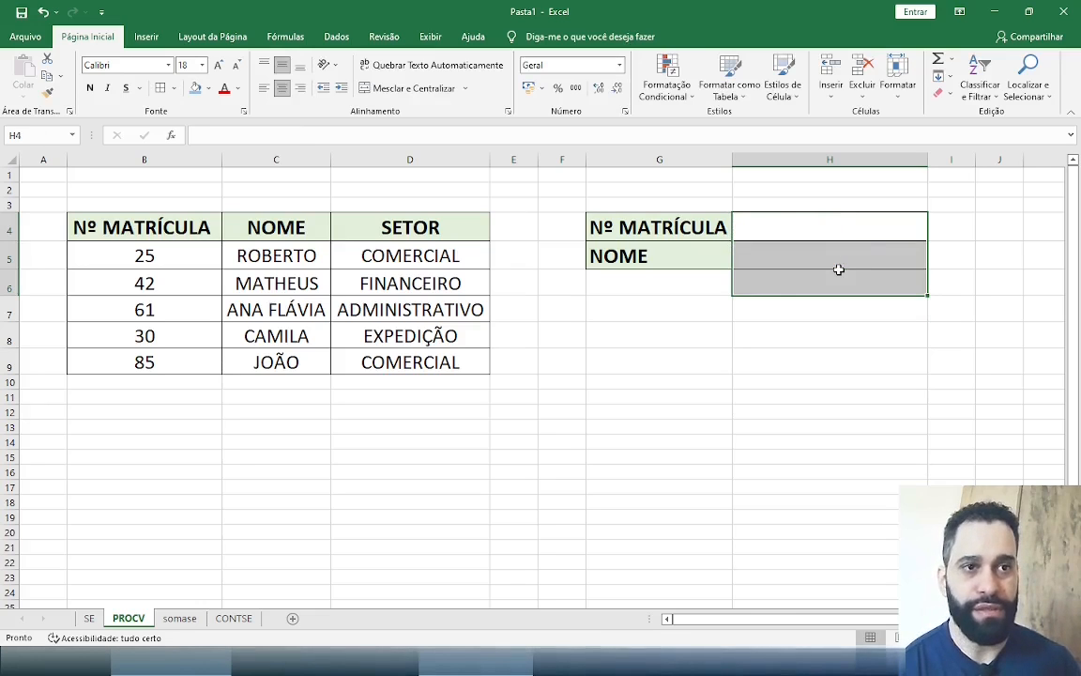
Start a new PROCV formula in H5 using H4 as the lookup value and B4:D9 as the table array
click(837, 259)
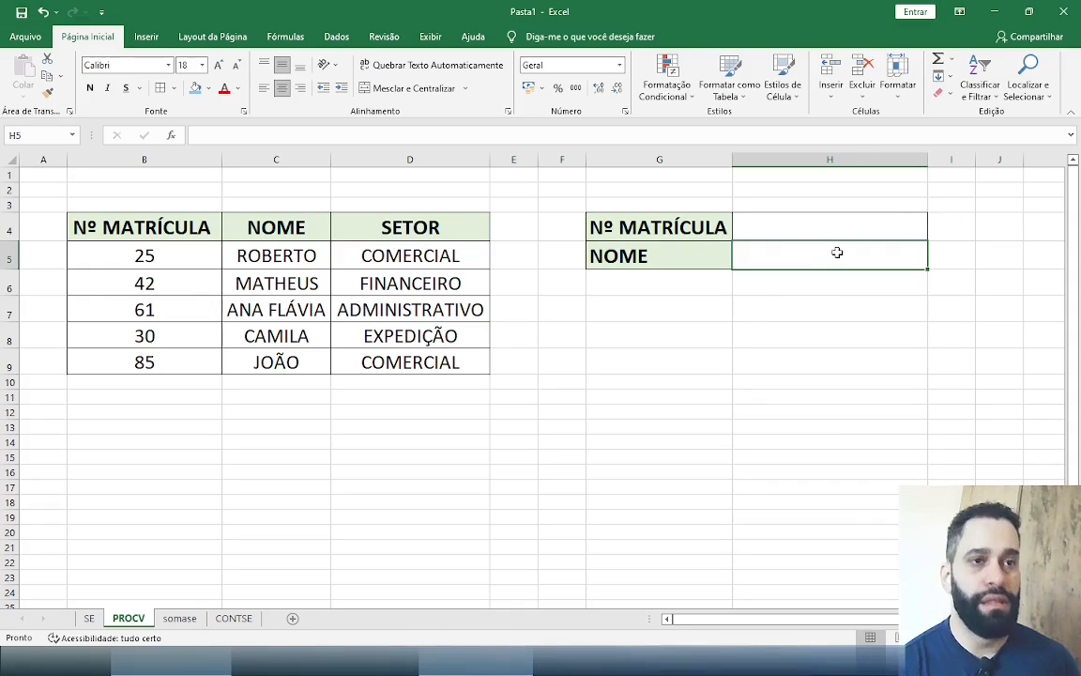
text(=)
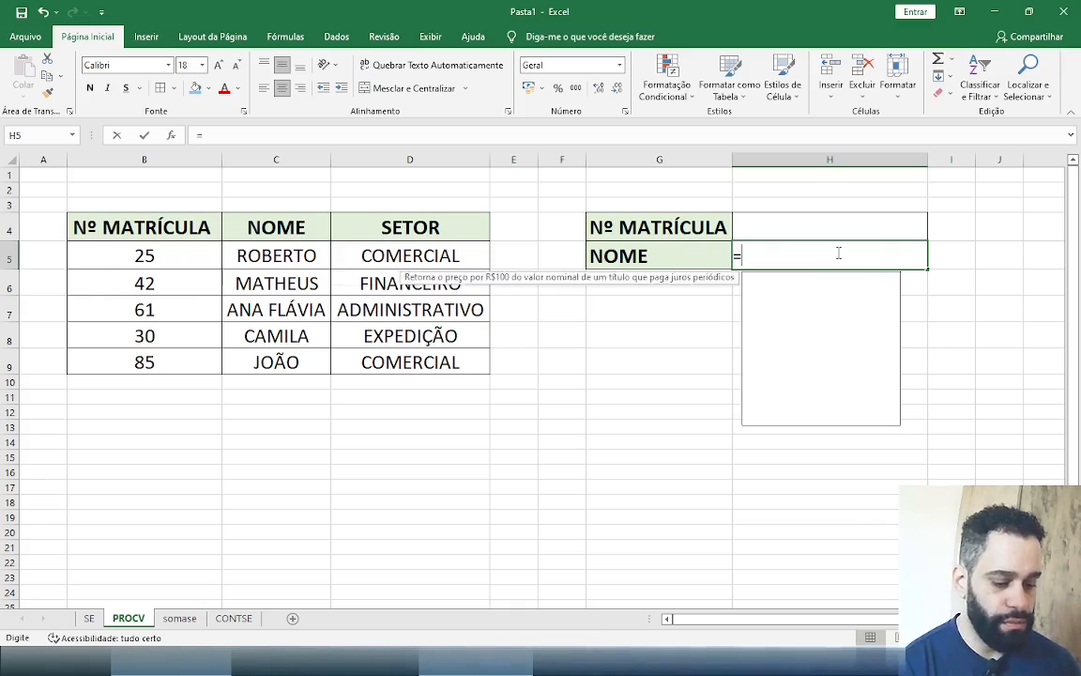
text(PROCV()
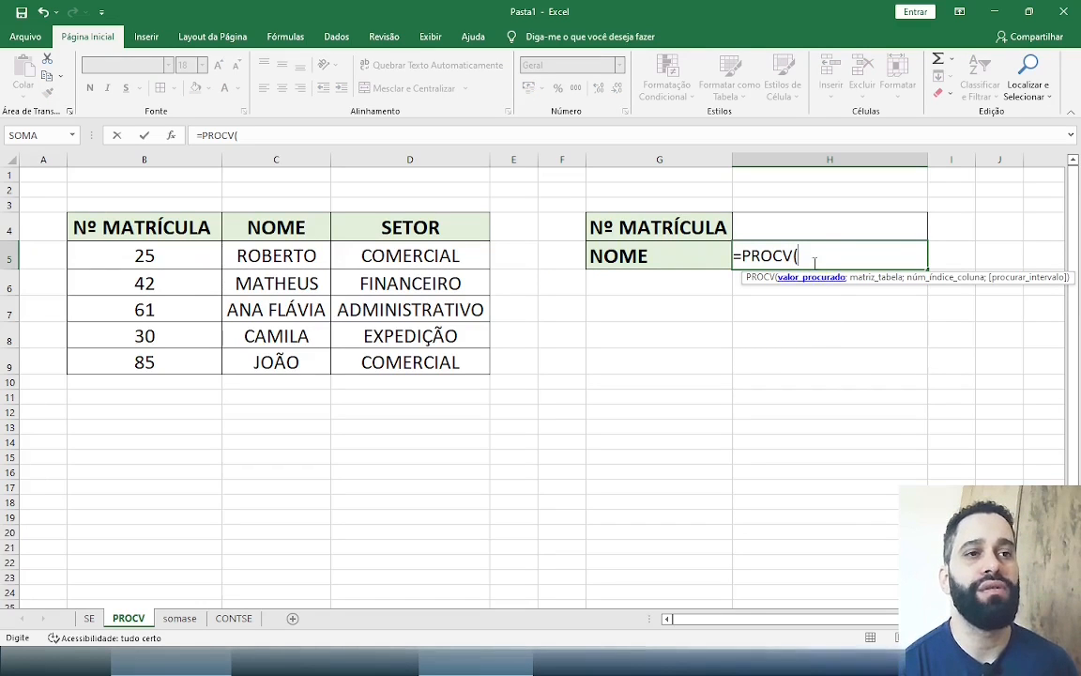
click(813, 224)
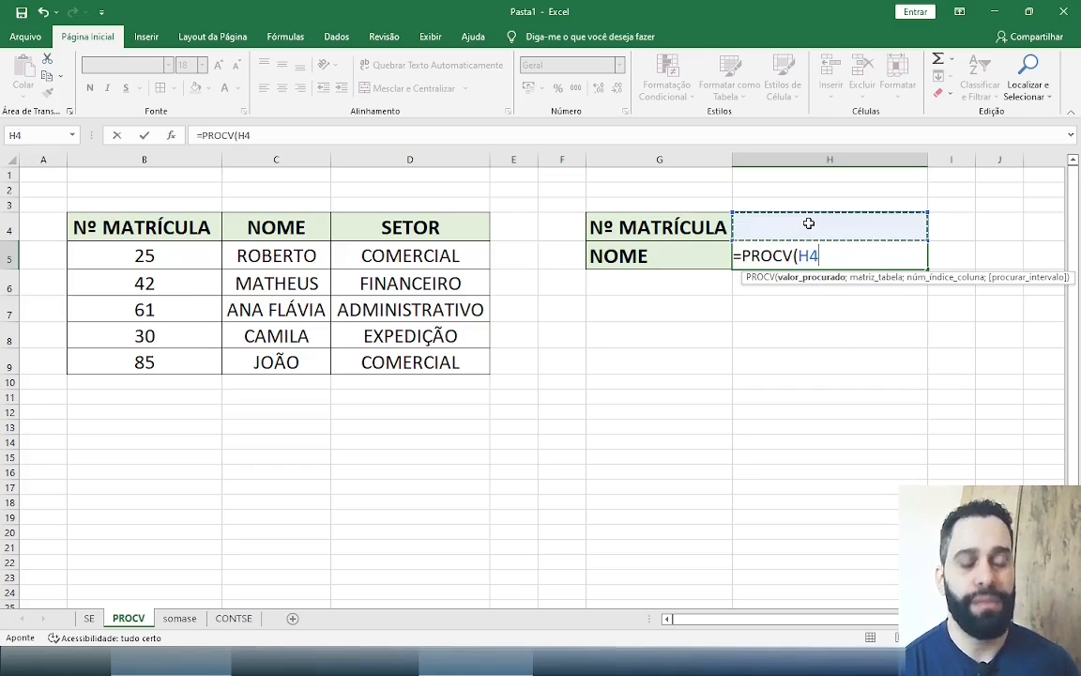
text(;)
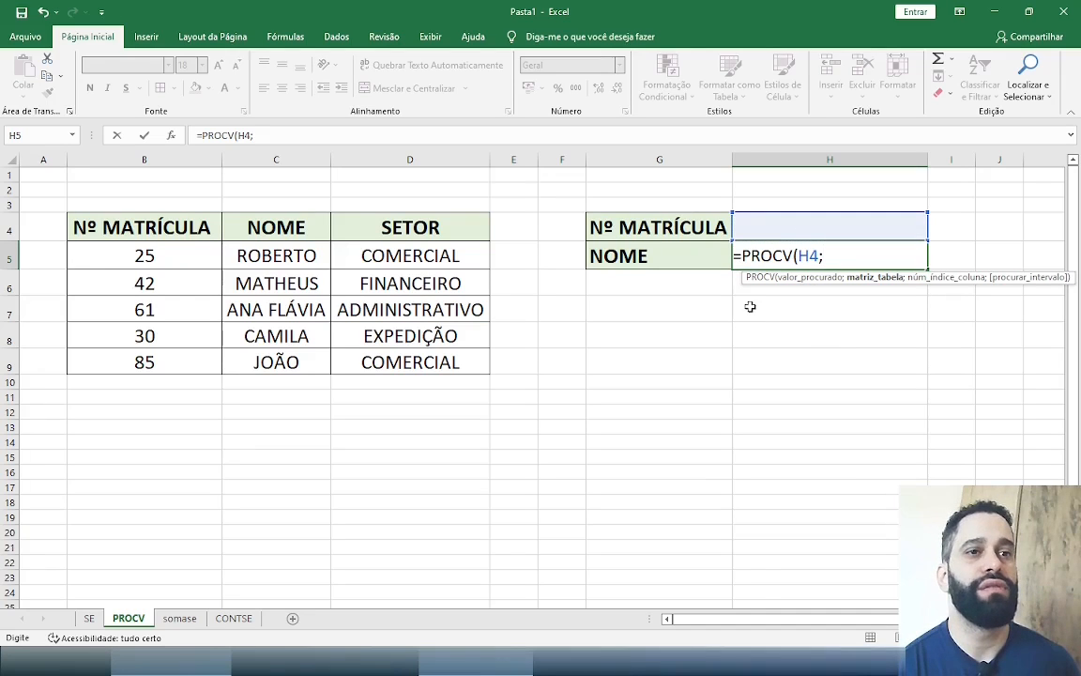
drag(140, 228, 477, 367)
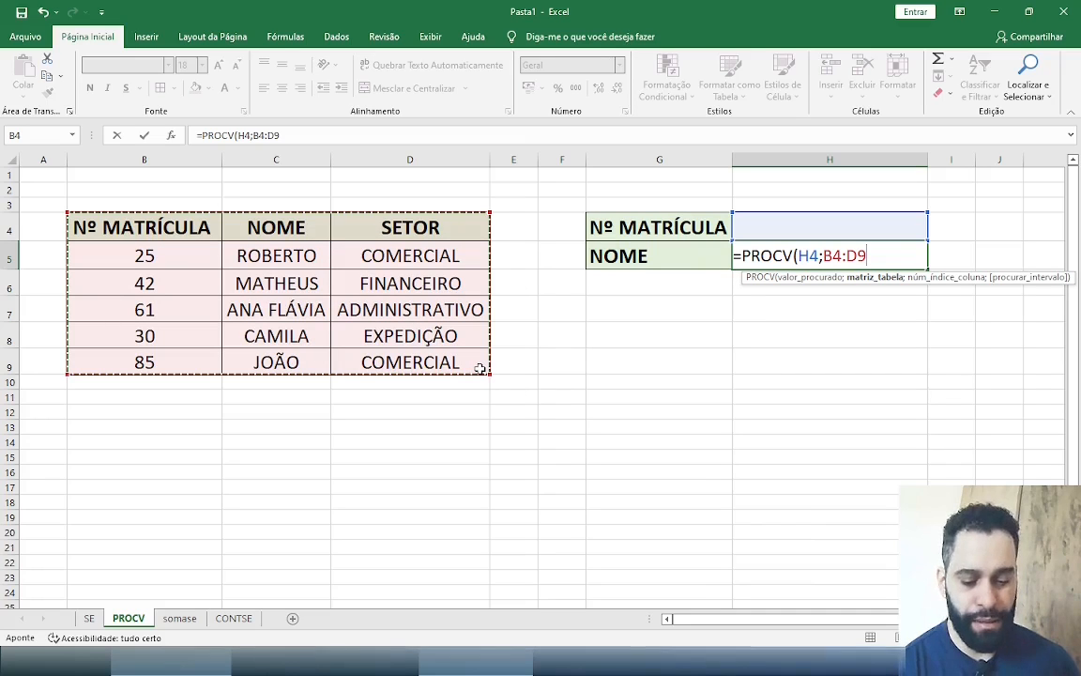
Complete the PROCV formula in H5 with column index 3 for SETOR and 0 for an exact match
text(;)
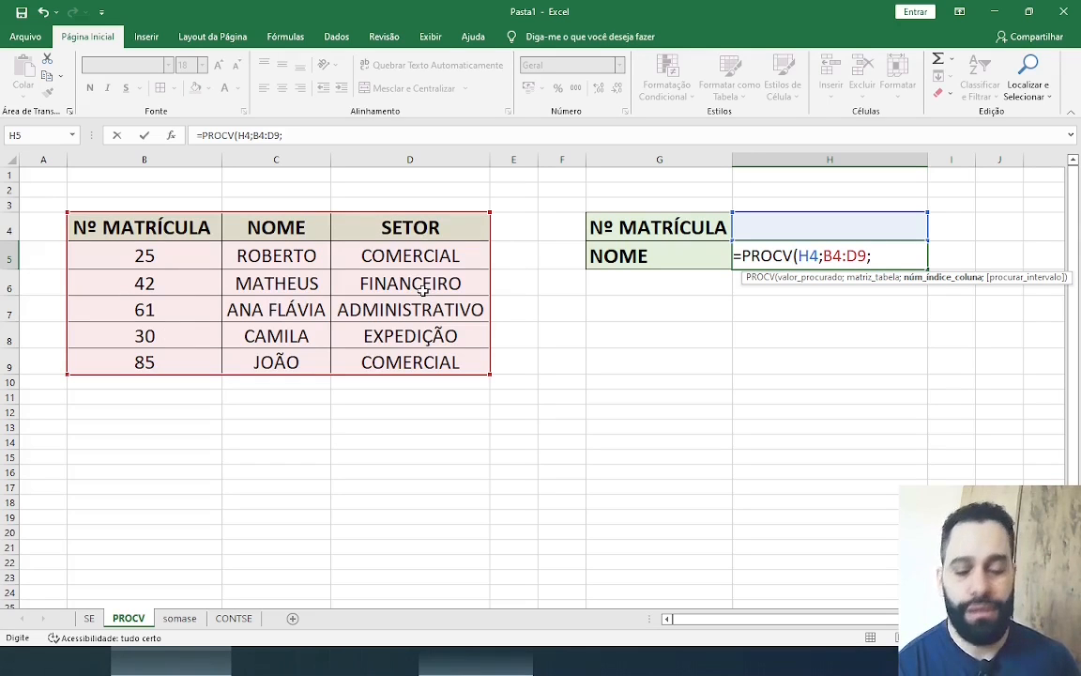
text(3;)
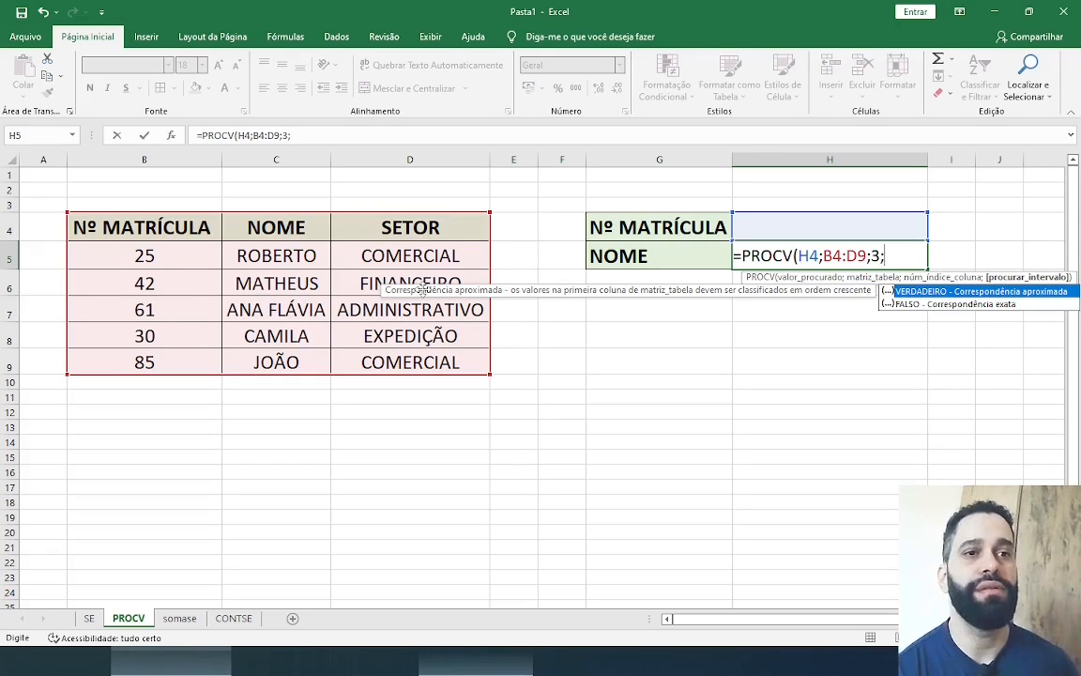
text(0)
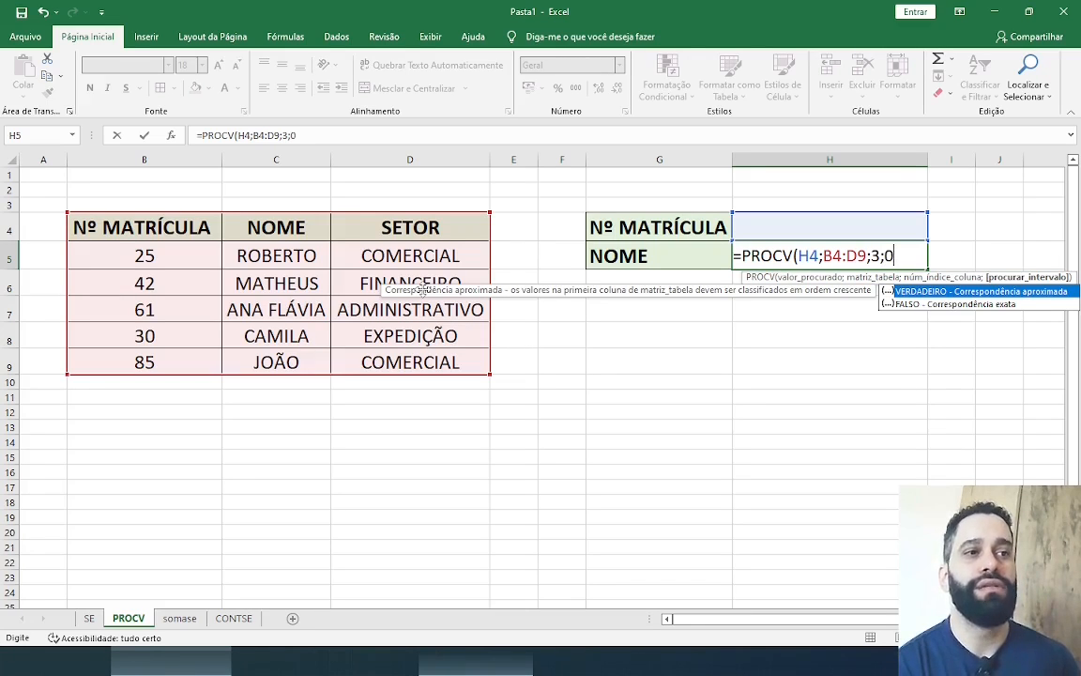
text())
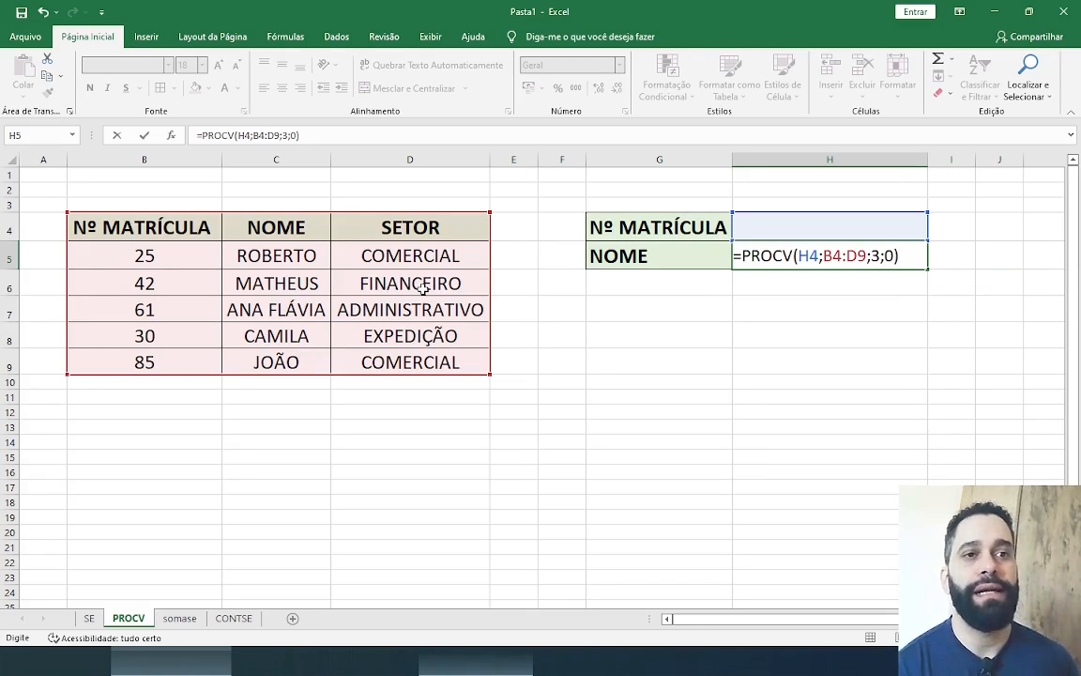
key(Return)
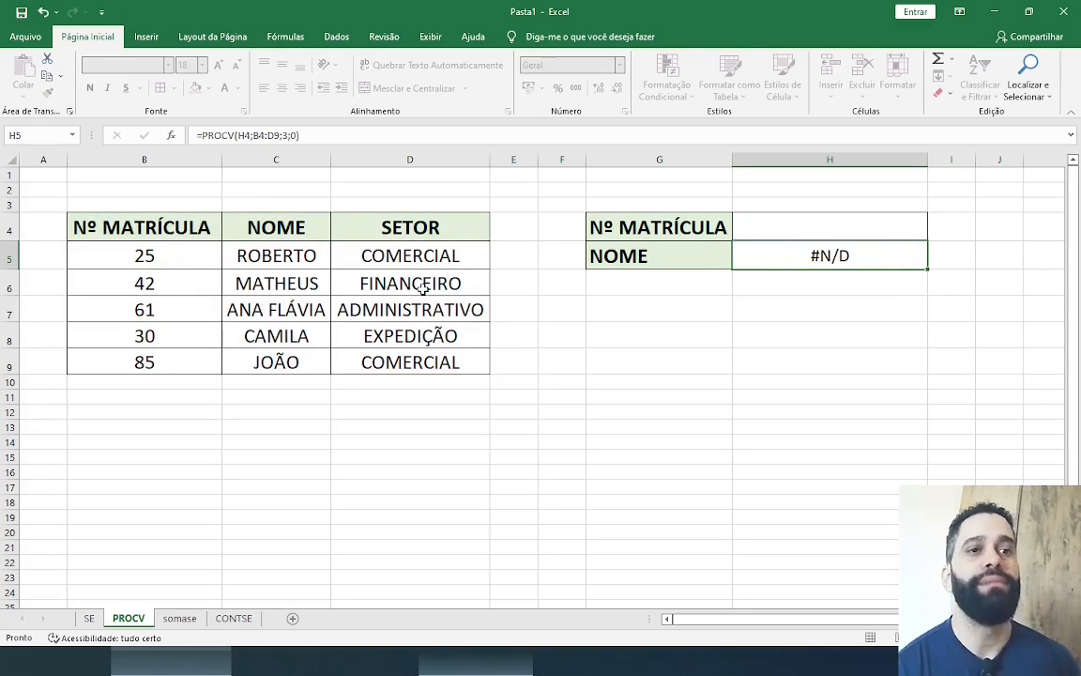
Test the sector lookup by entering the registration number from B5 in H4, and compare the result with row B5:D5
click(826, 233)
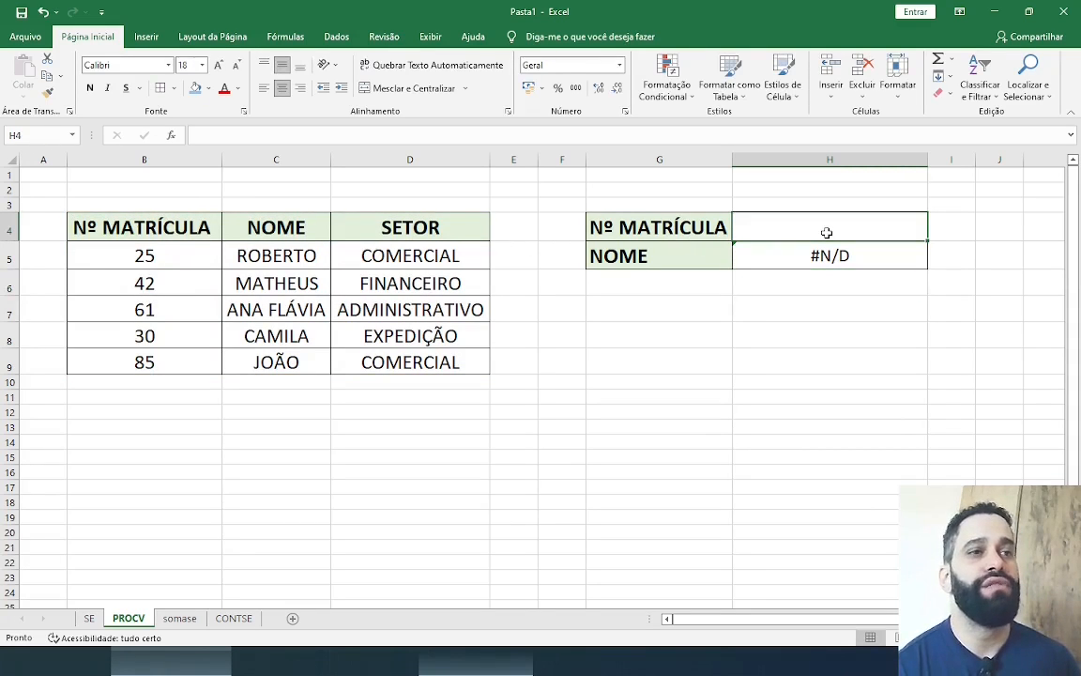
text(2)
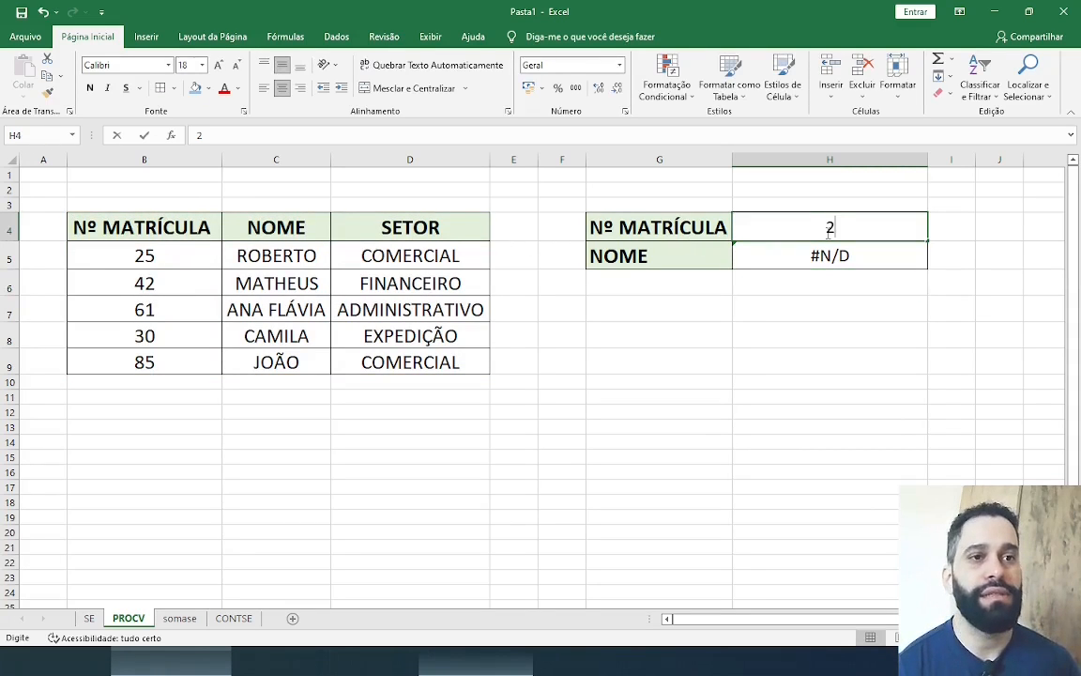
text(5)
key(Return)
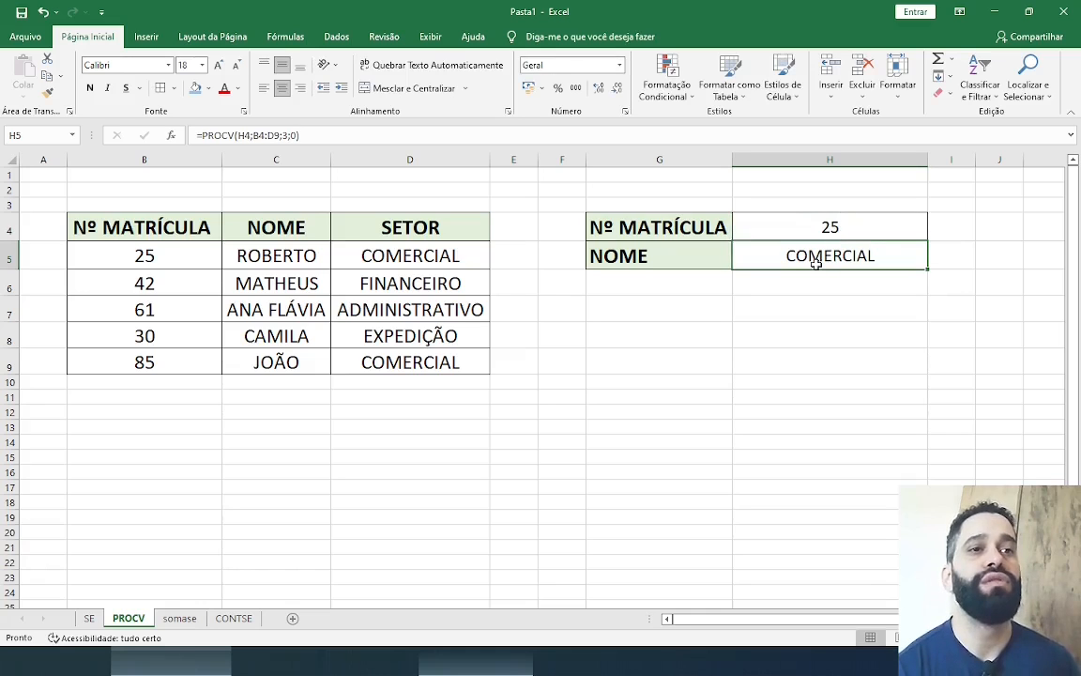
click(136, 255)
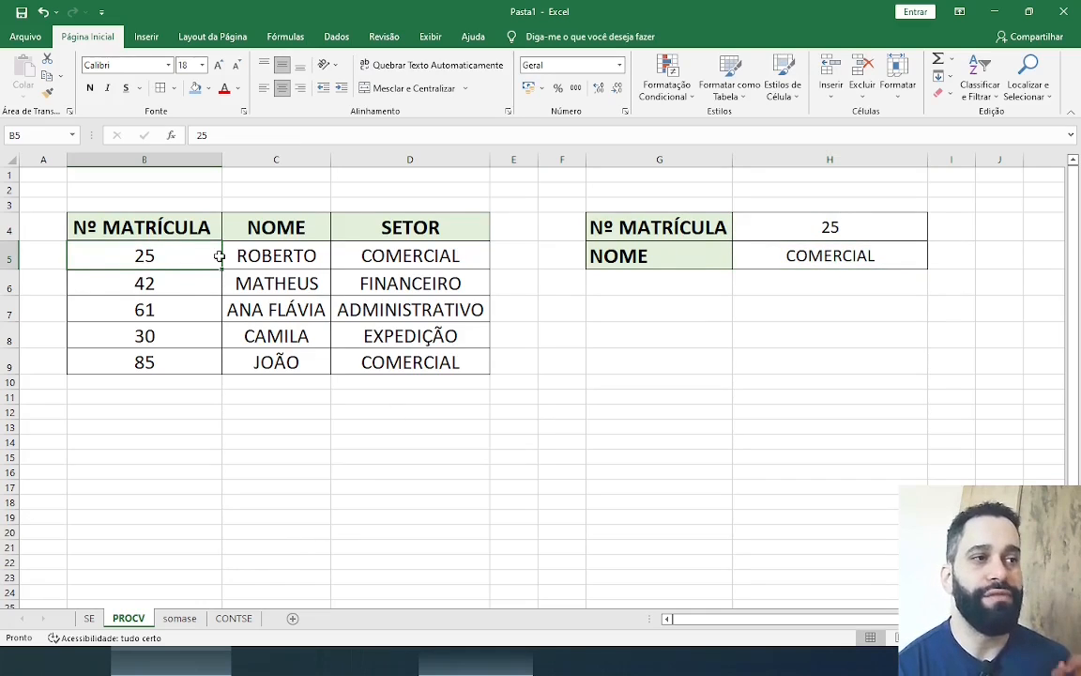
drag(219, 256, 387, 251)
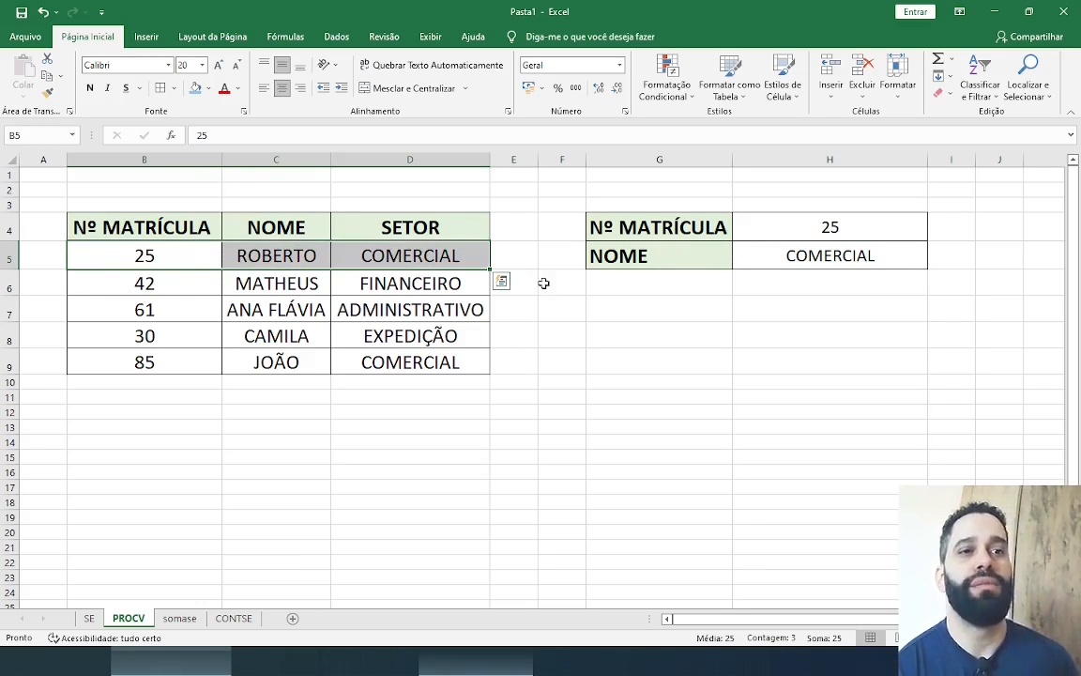
Test the sector lookup with the registration numbers from B6 and B8 one after another in H4
click(871, 229)
text(4)
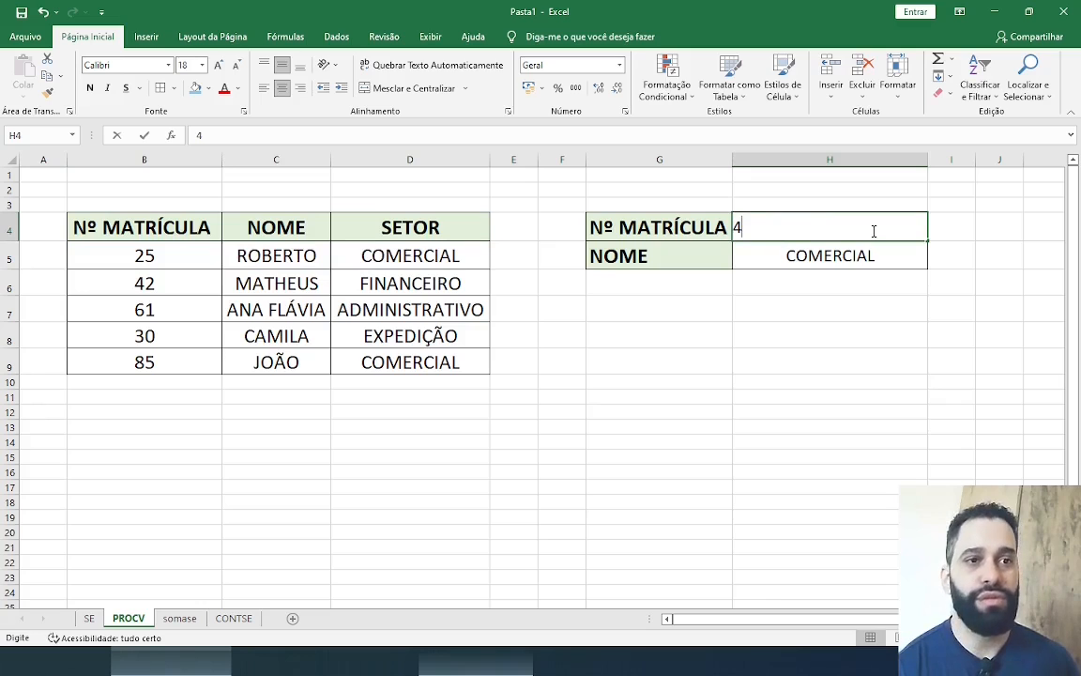
text(2)
key(Return)
click(872, 230)
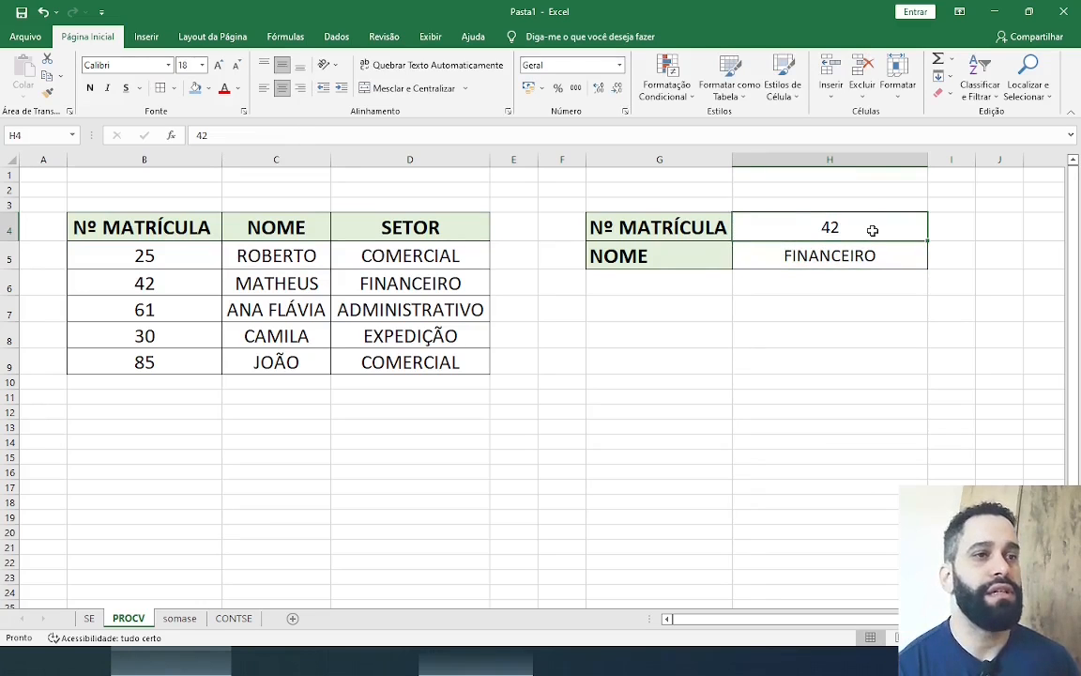
text(30)
key(Return)
click(872, 230)
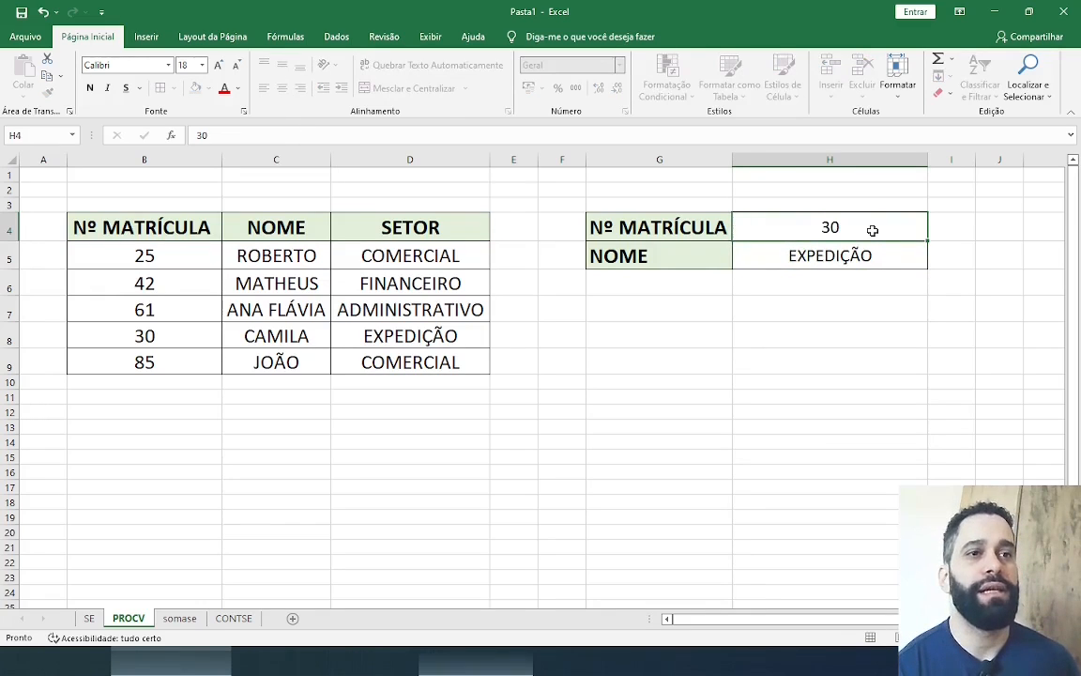
click(833, 327)
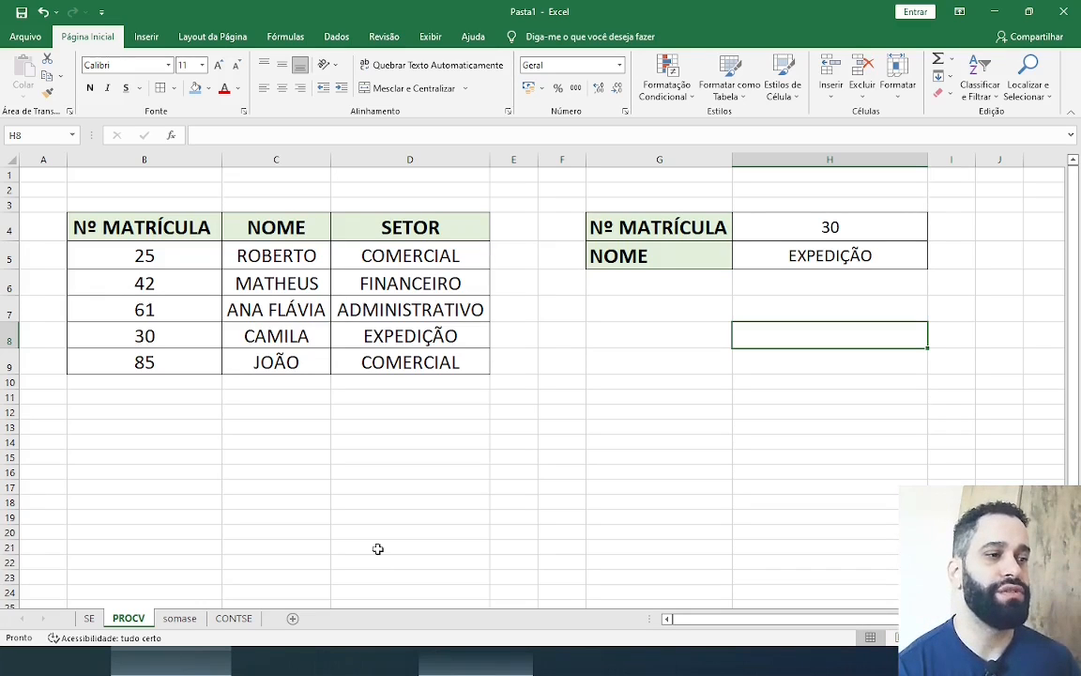
Open the somase sheet and review the VENDEDOR, REGIÃO and VENDAS columns and the REGIÃO and TOTAL DE VENDAS cells
click(184, 620)
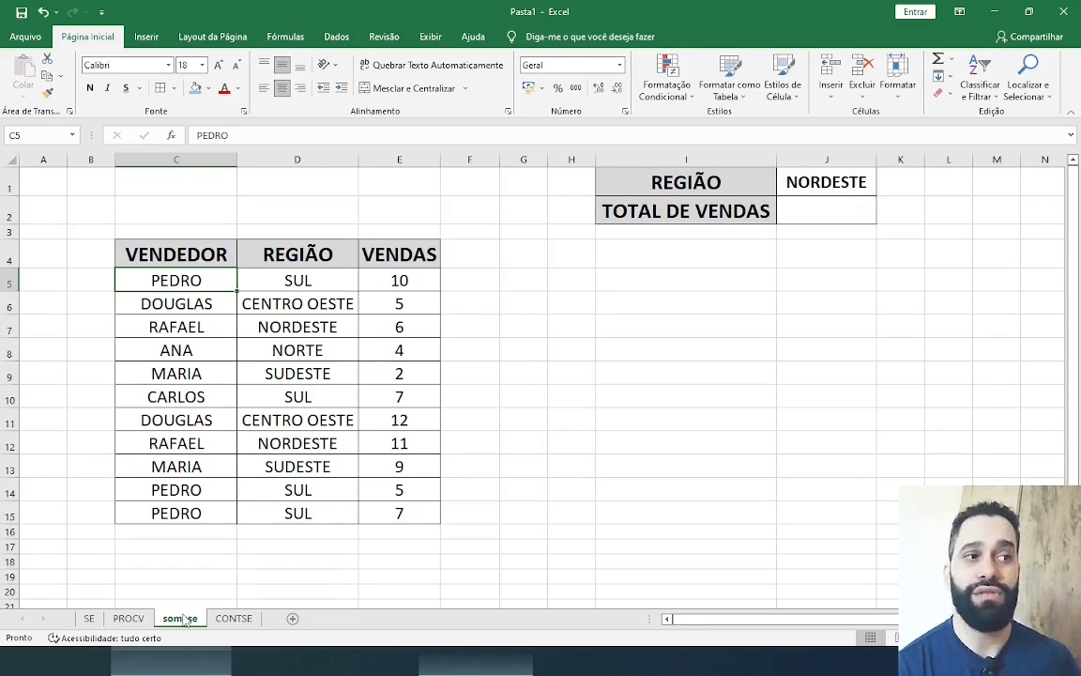
click(191, 244)
drag(192, 244, 201, 327)
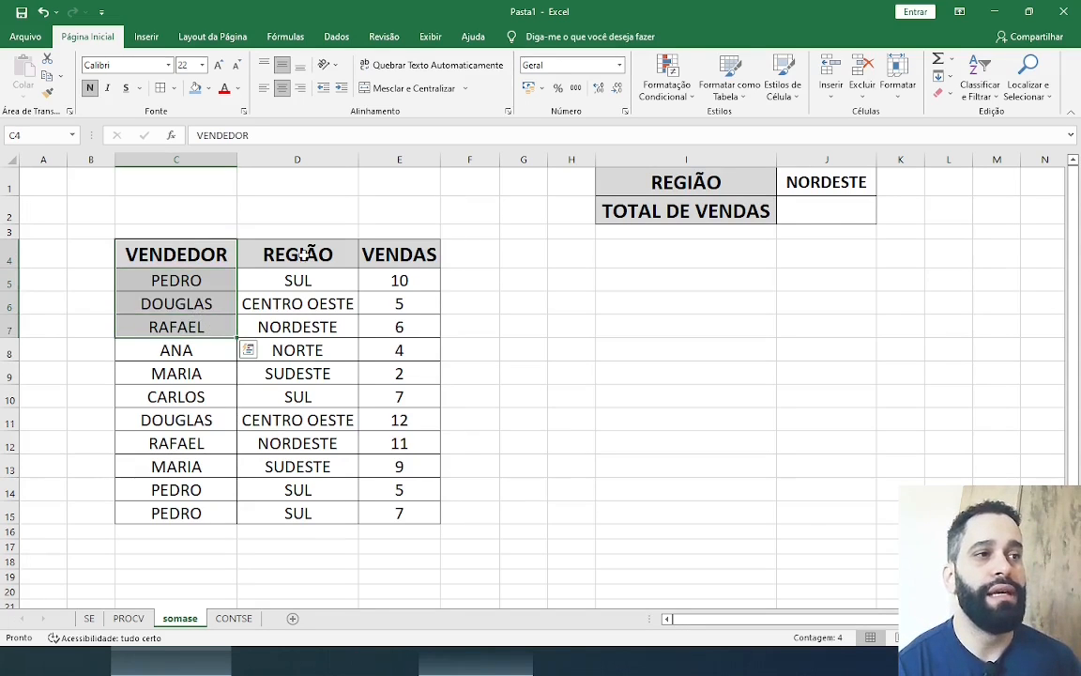
drag(273, 240, 302, 327)
drag(399, 251, 403, 328)
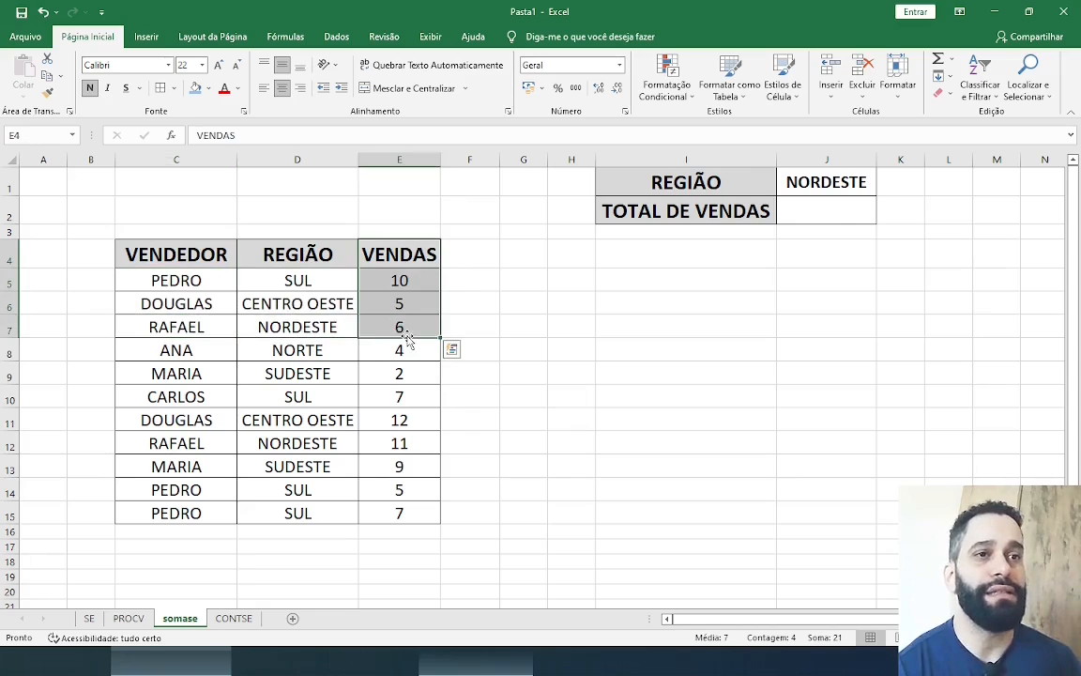
click(840, 209)
click(826, 186)
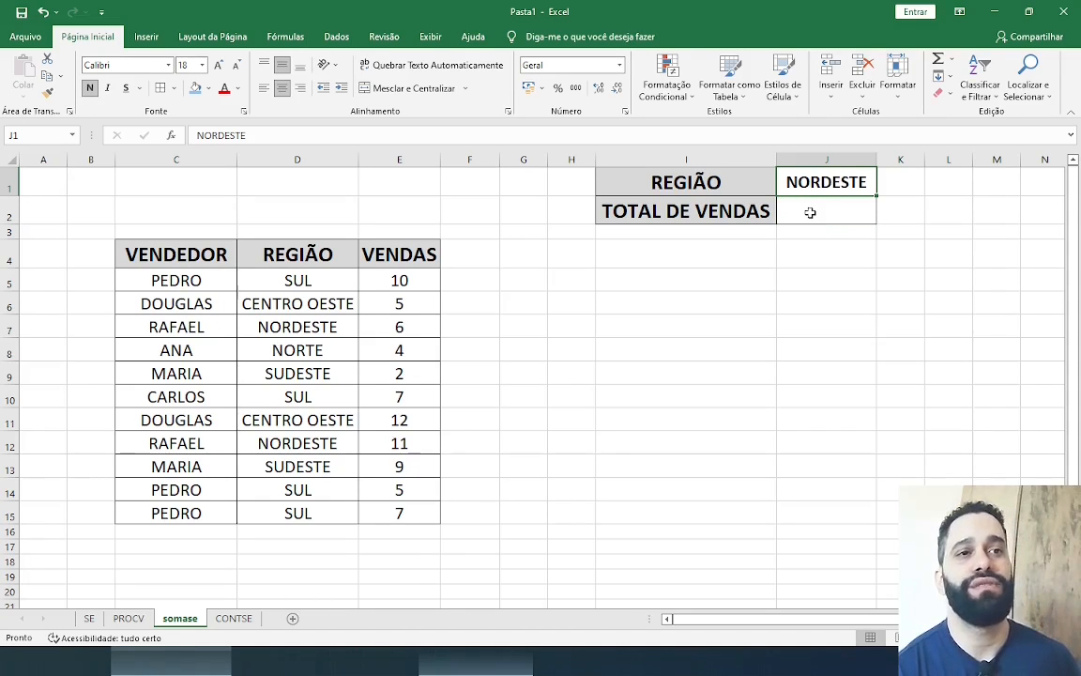
Enter a SOMASE formula in J2 with range D5:D15, criterion J1 and sum range E5:E15
click(810, 213)
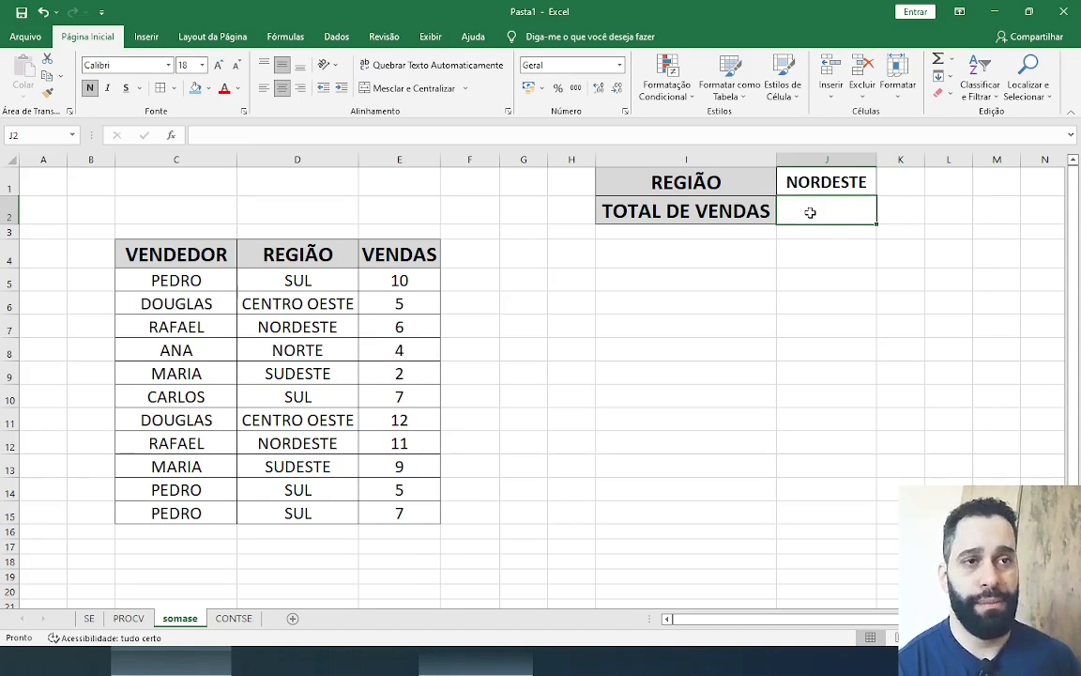
text(=SOMASE()
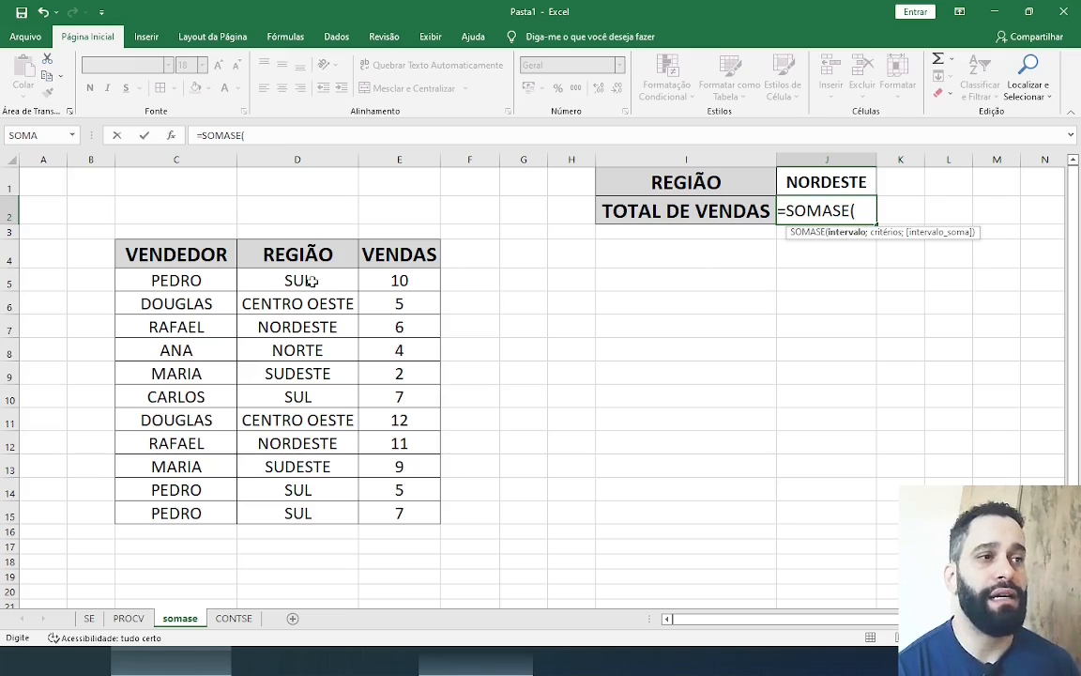
drag(291, 283, 313, 517)
text(;)
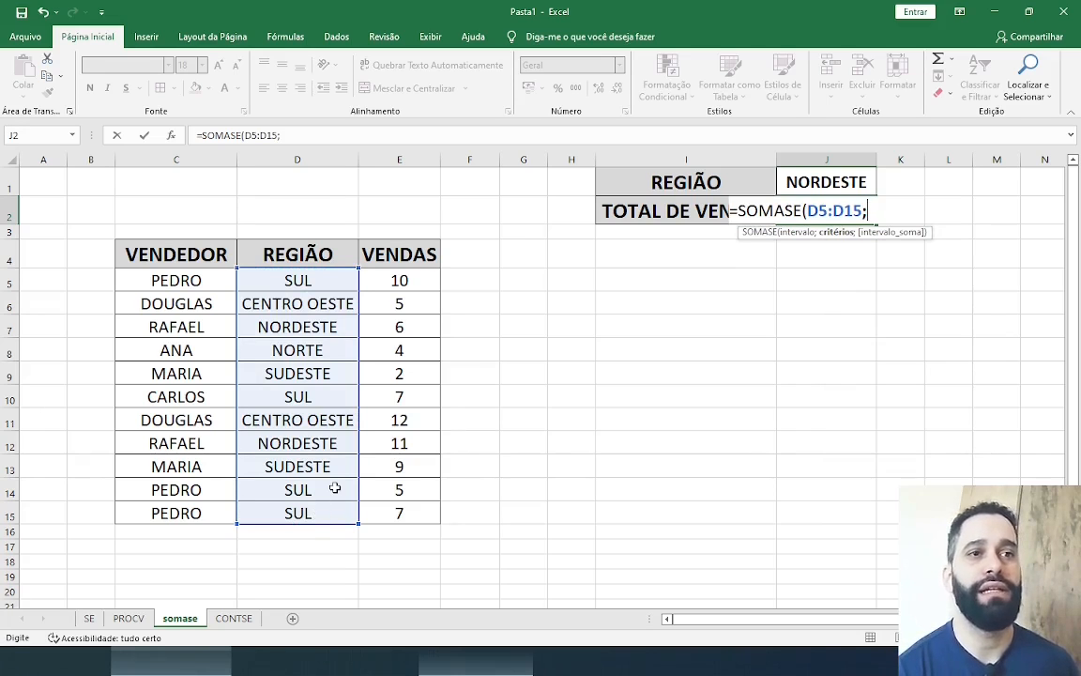
click(826, 178)
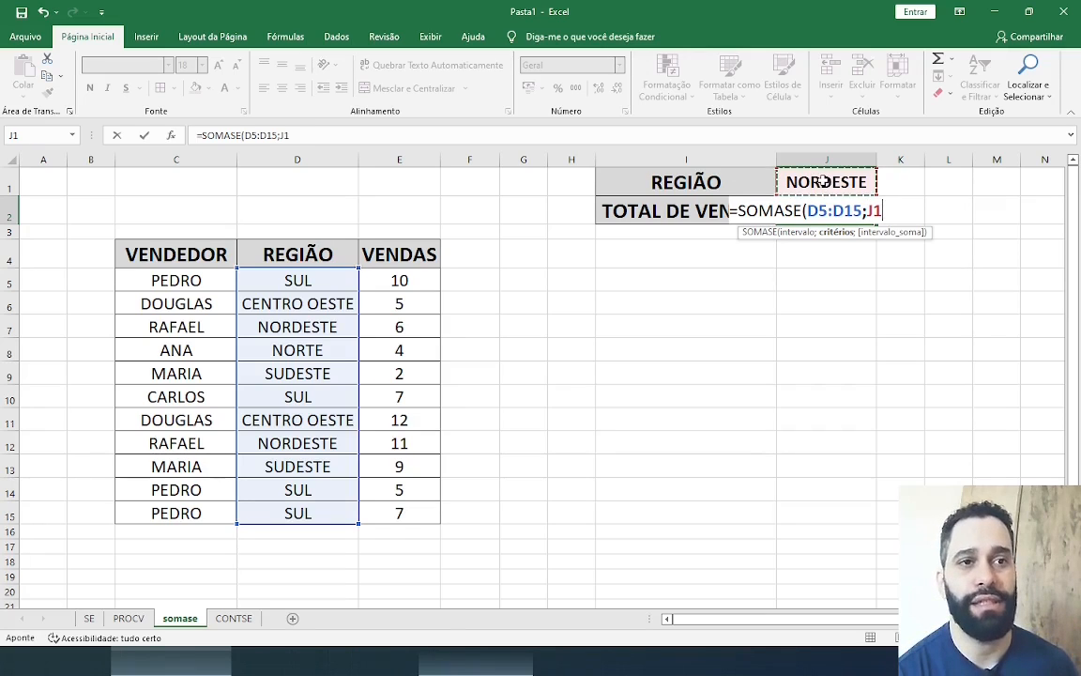
text(;)
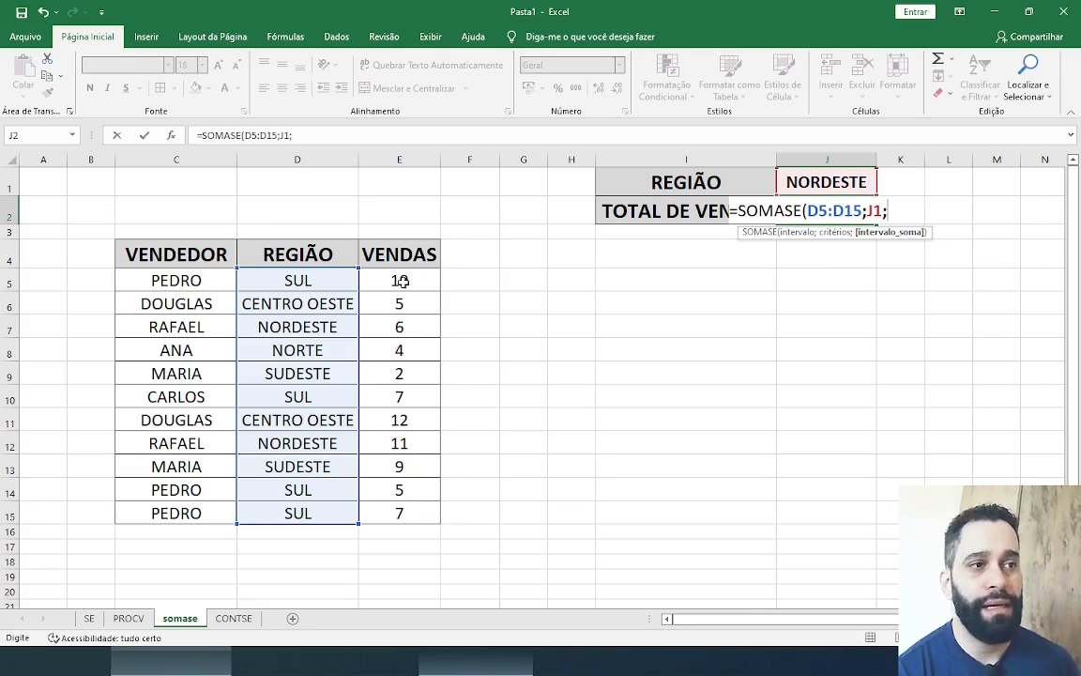
drag(398, 279, 409, 517)
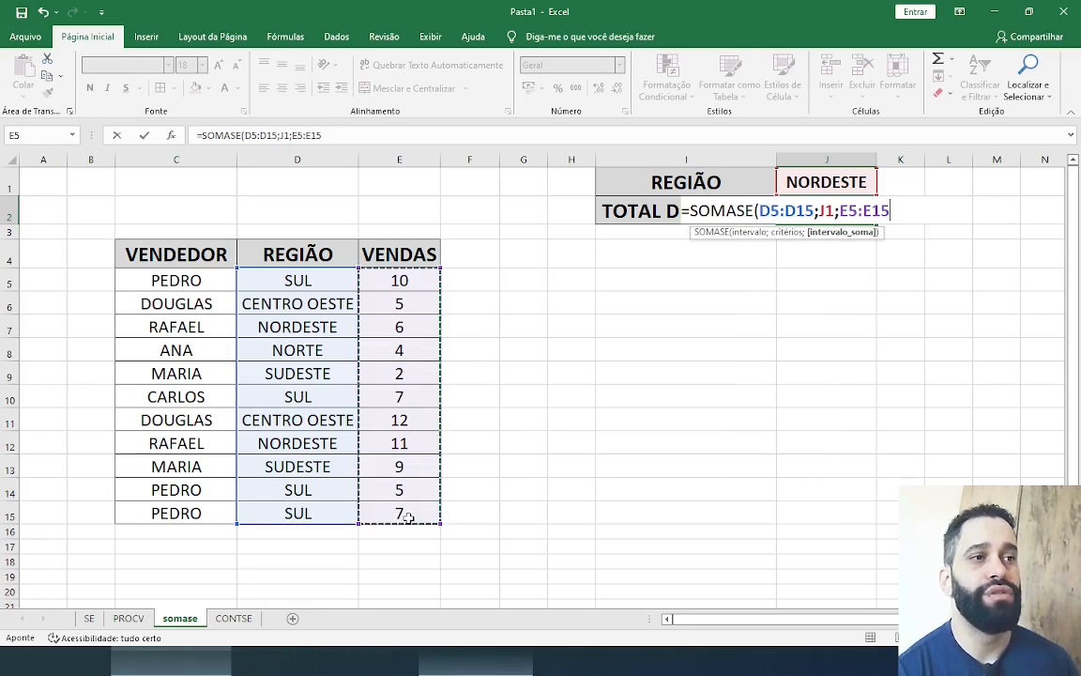
text())
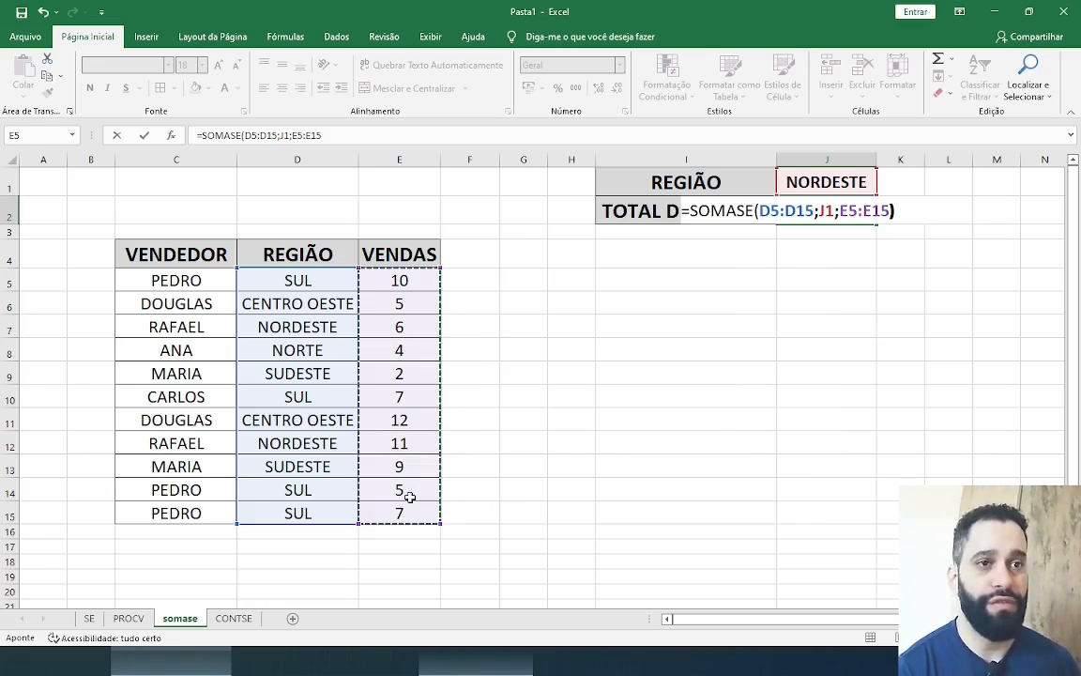
key(Return)
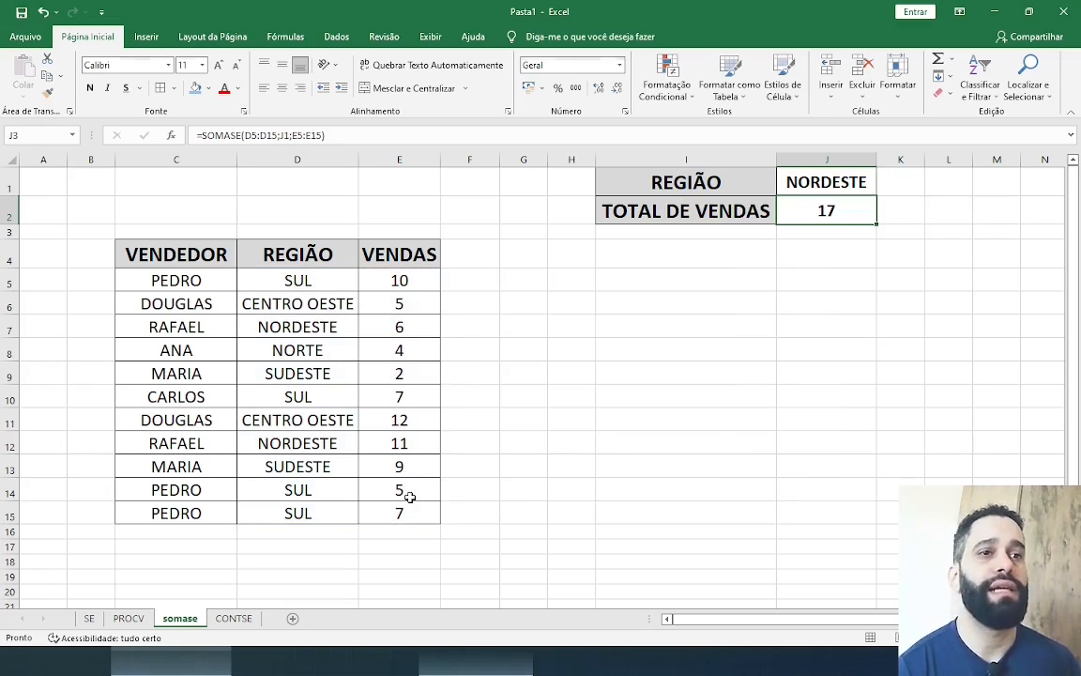
Check the J2 total by filling the NORDESTE cells D7:E7 and D12:E12 with blue
click(835, 216)
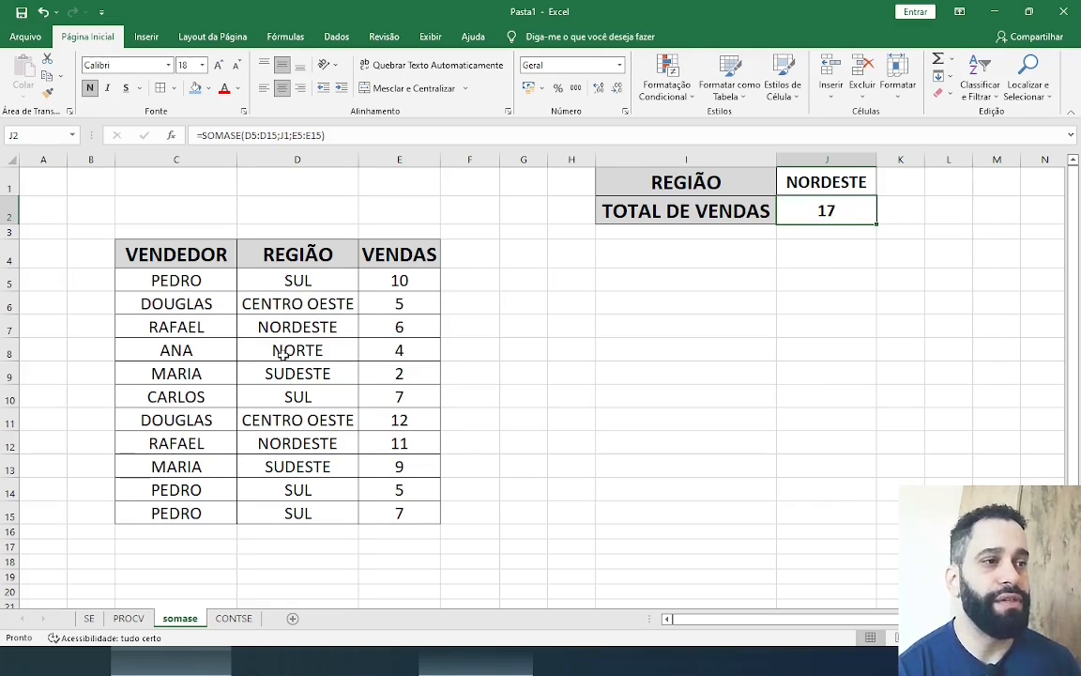
click(333, 327)
drag(332, 327, 385, 326)
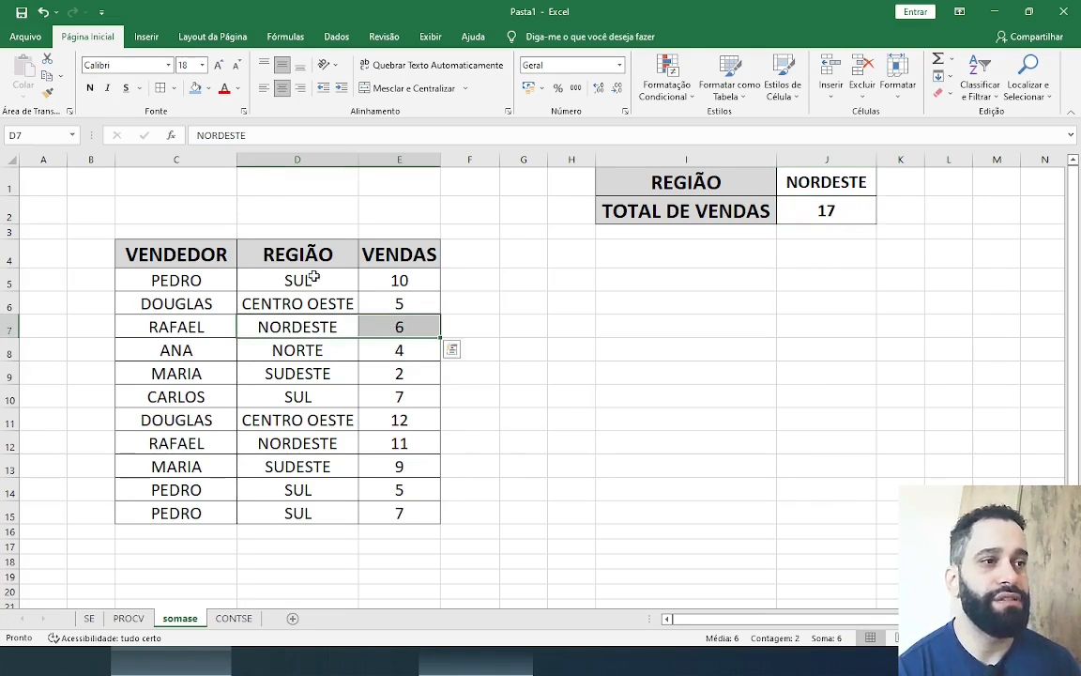
click(195, 87)
drag(281, 443, 406, 443)
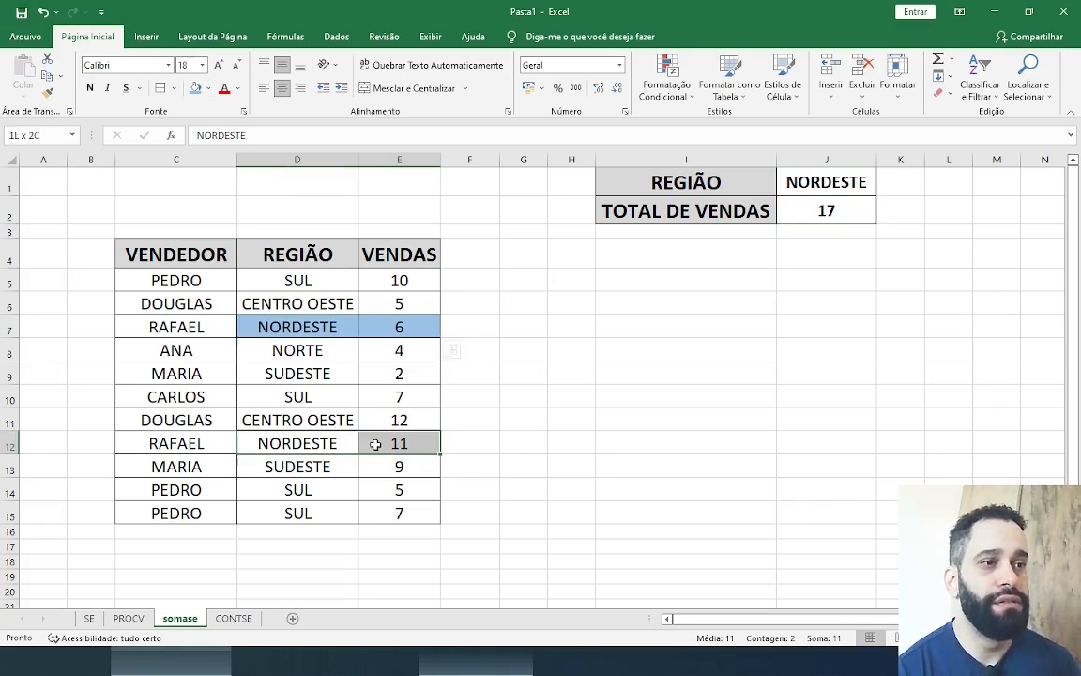
click(196, 88)
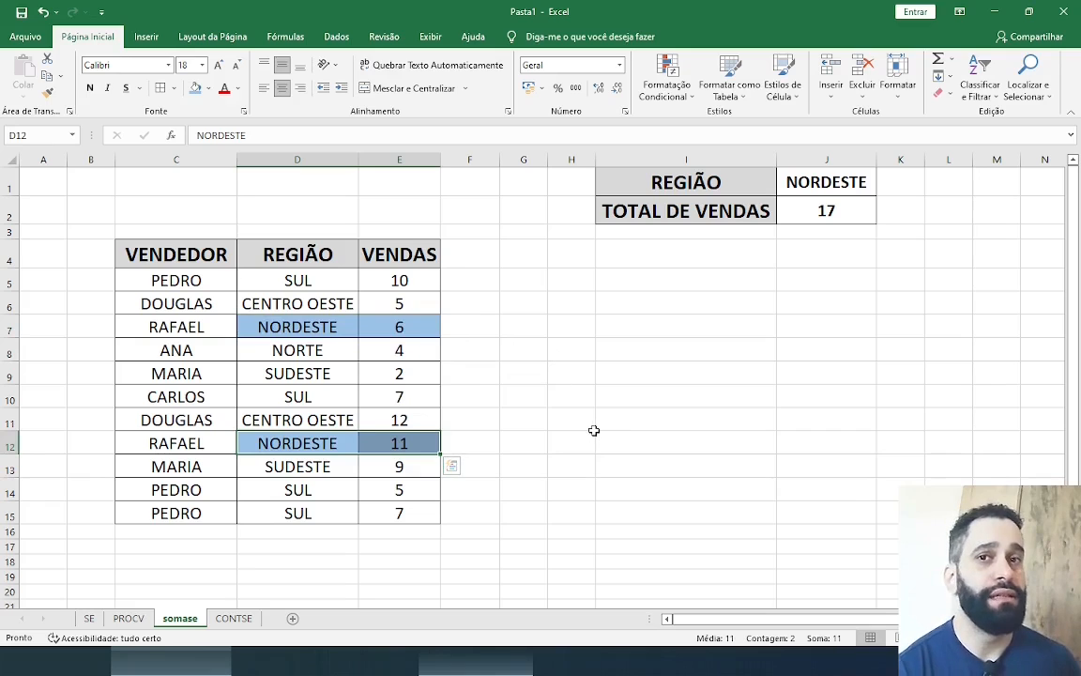
click(413, 442)
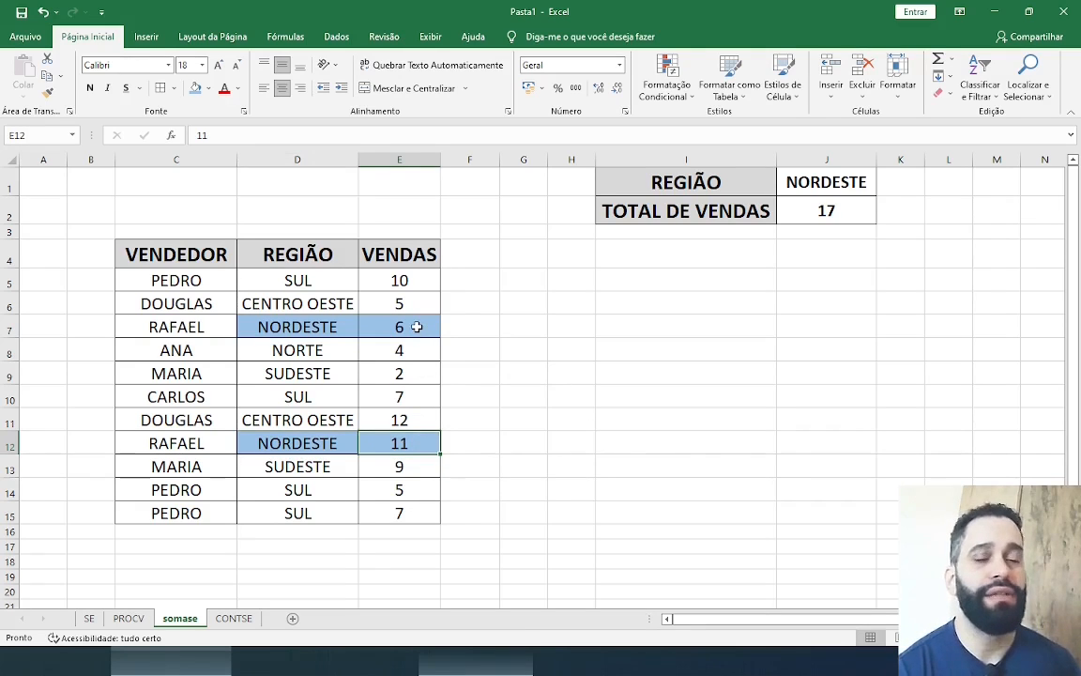
Test the SOMASE formula by setting the region in J1 to SUL
click(816, 184)
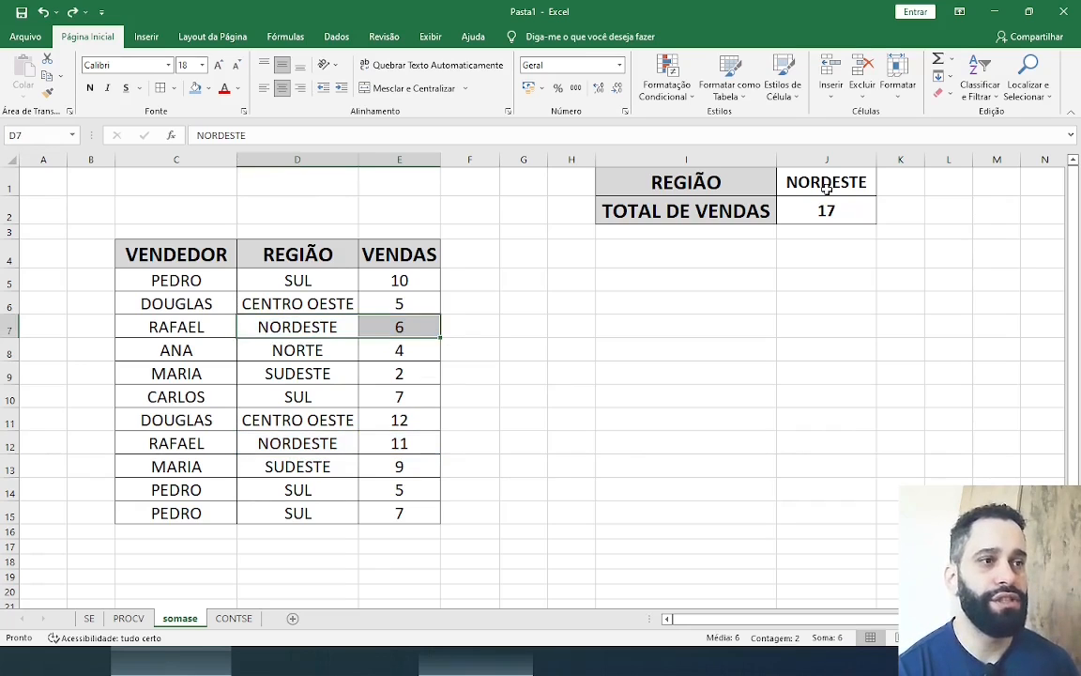
text(SUL)
key(Return)
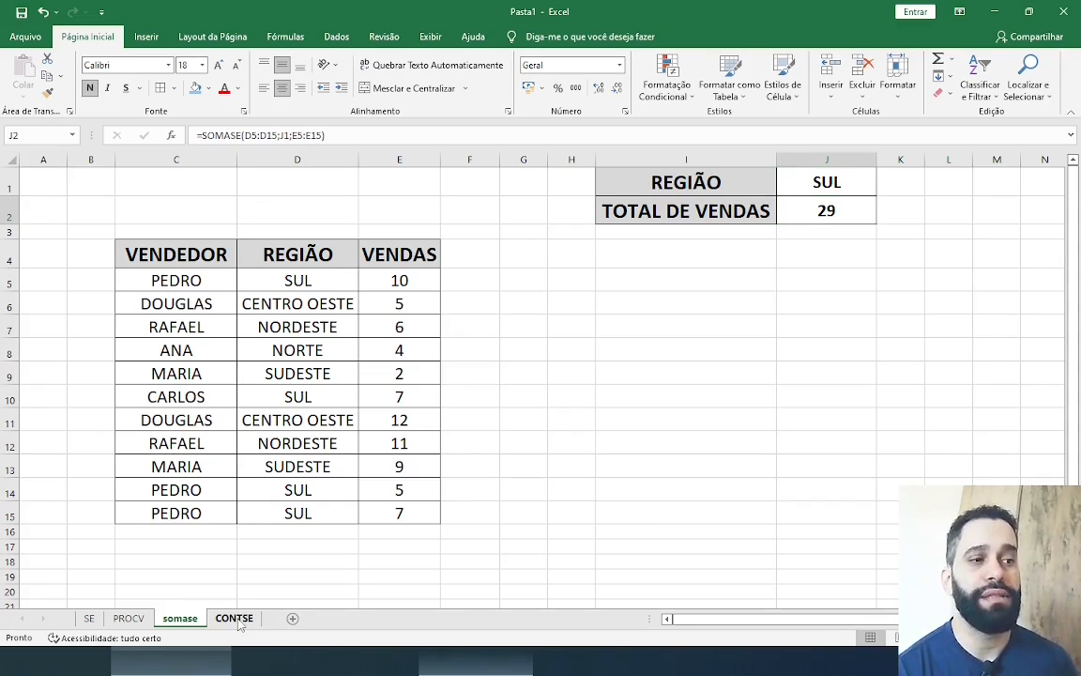
Open the CONTSE sheet and review the VENDEDOR, REGIÃO and VENDAS columns and the seller criterion in K4
click(240, 623)
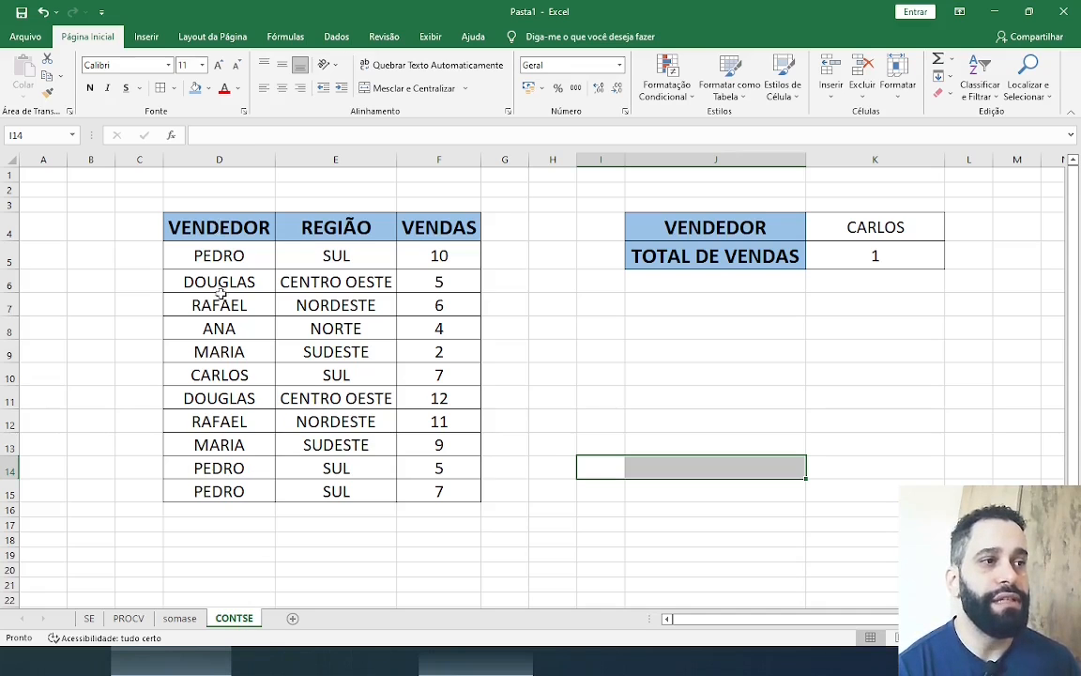
drag(219, 227, 219, 305)
drag(350, 222, 352, 305)
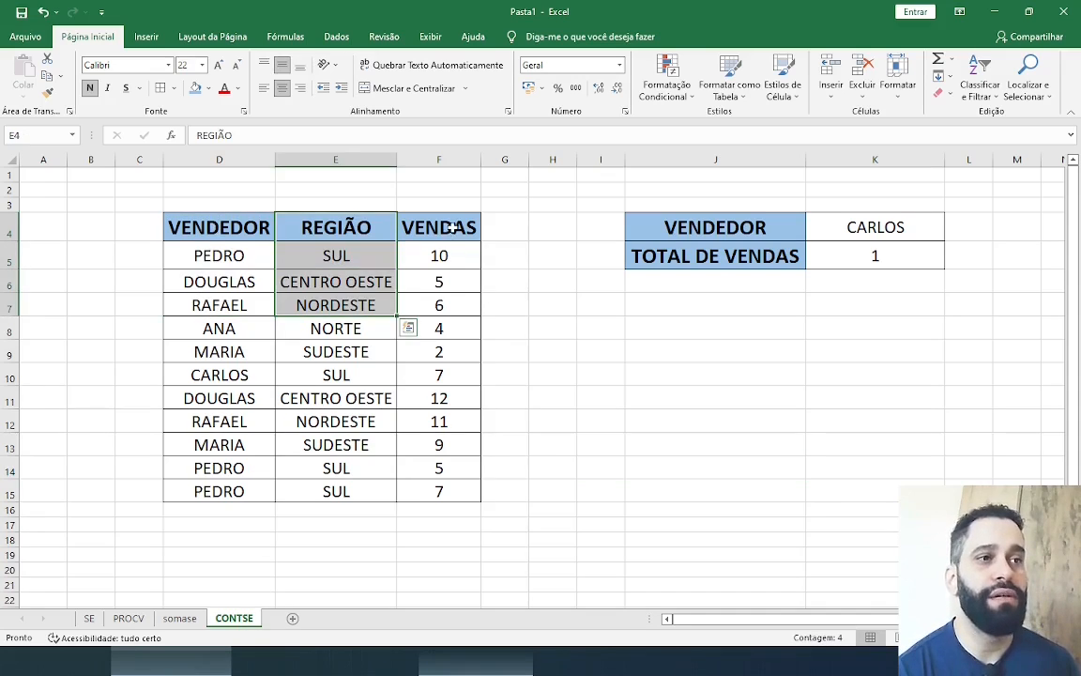
drag(441, 229, 439, 390)
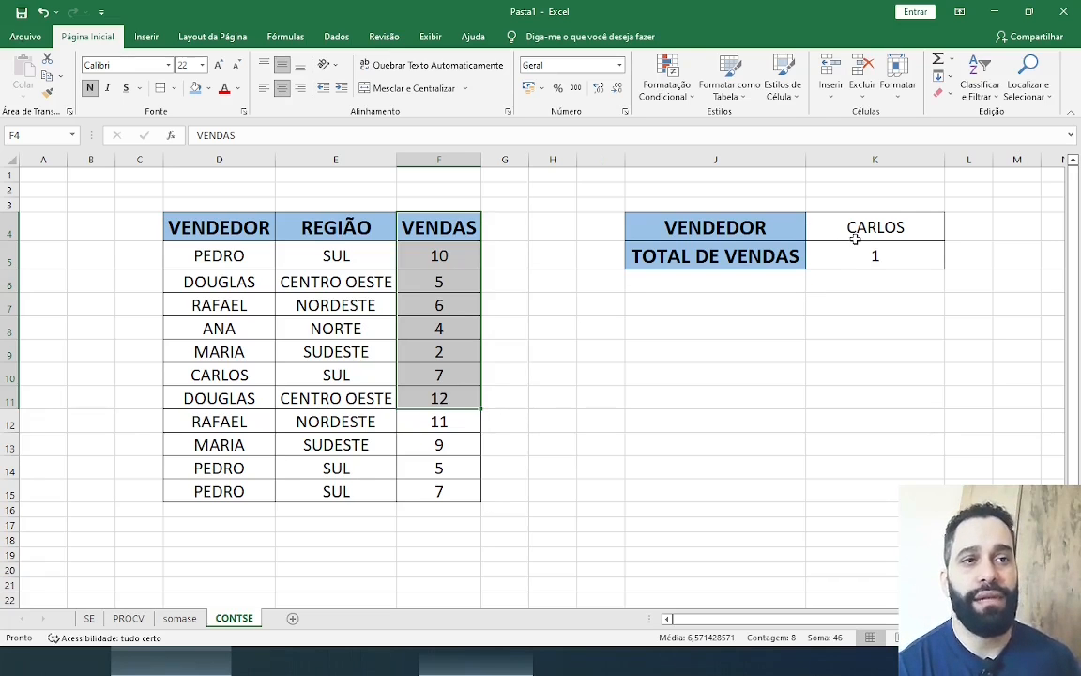
click(886, 228)
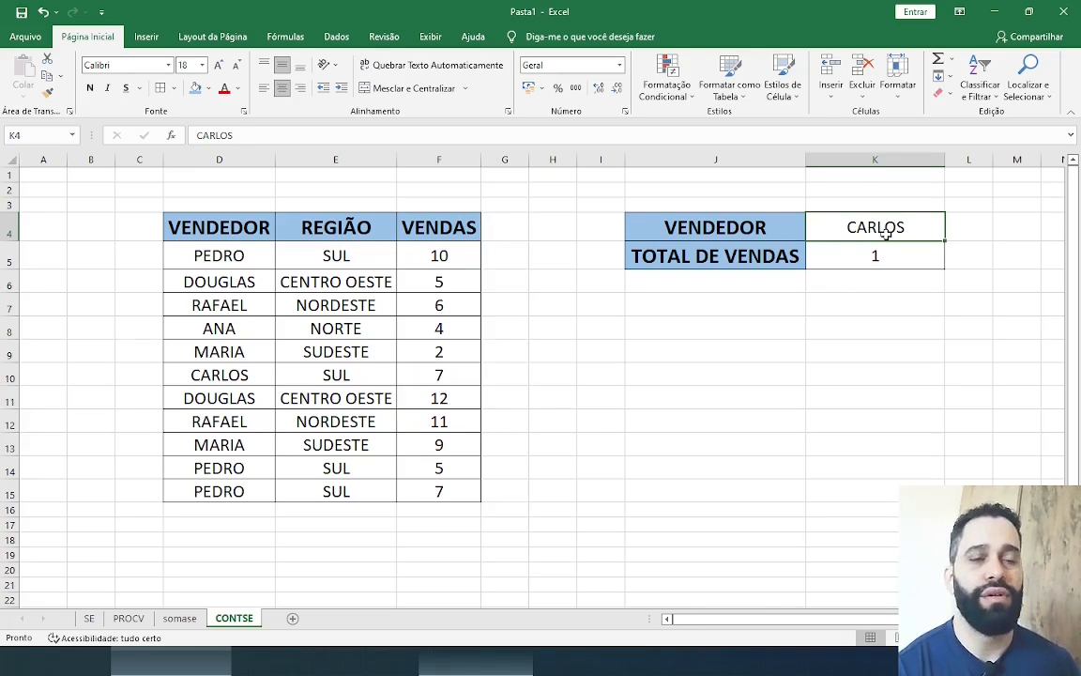
Clear K5 and enter a CONT.SE formula there with range D5:D15 and criterion K4
click(874, 256)
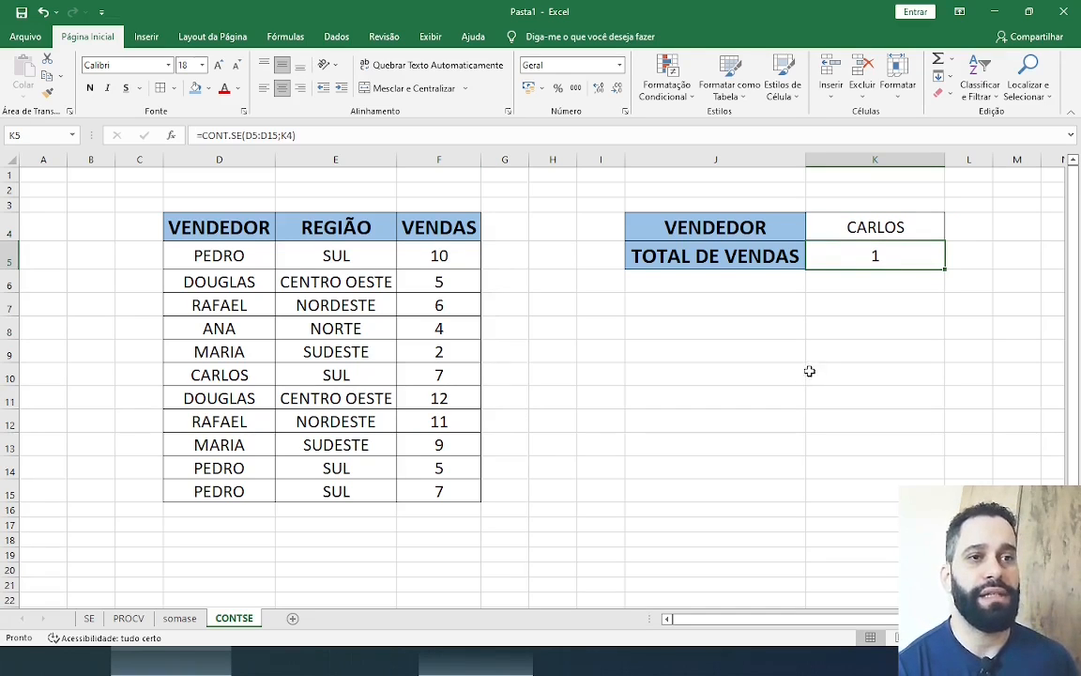
key(Delete)
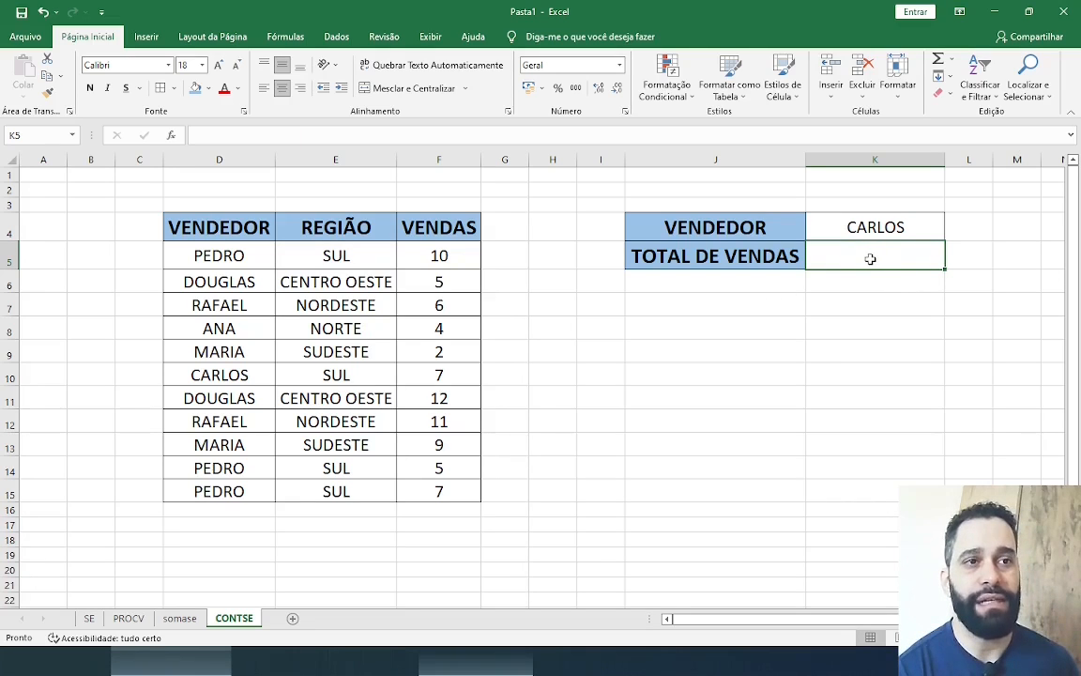
double_click(881, 258)
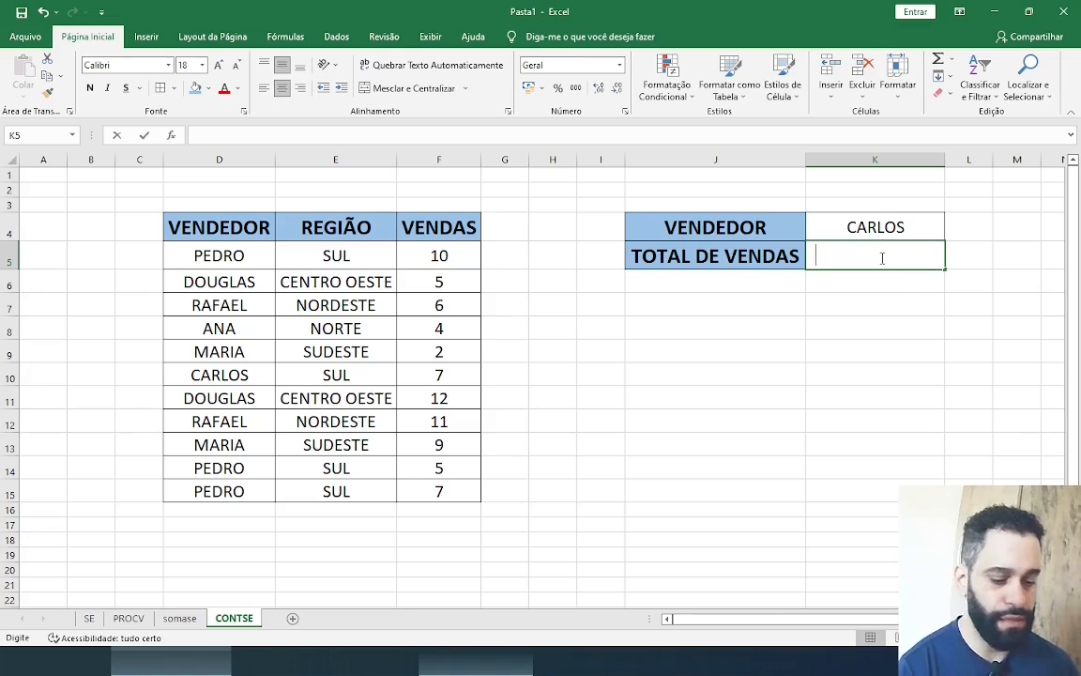
text(=CONT.SE)
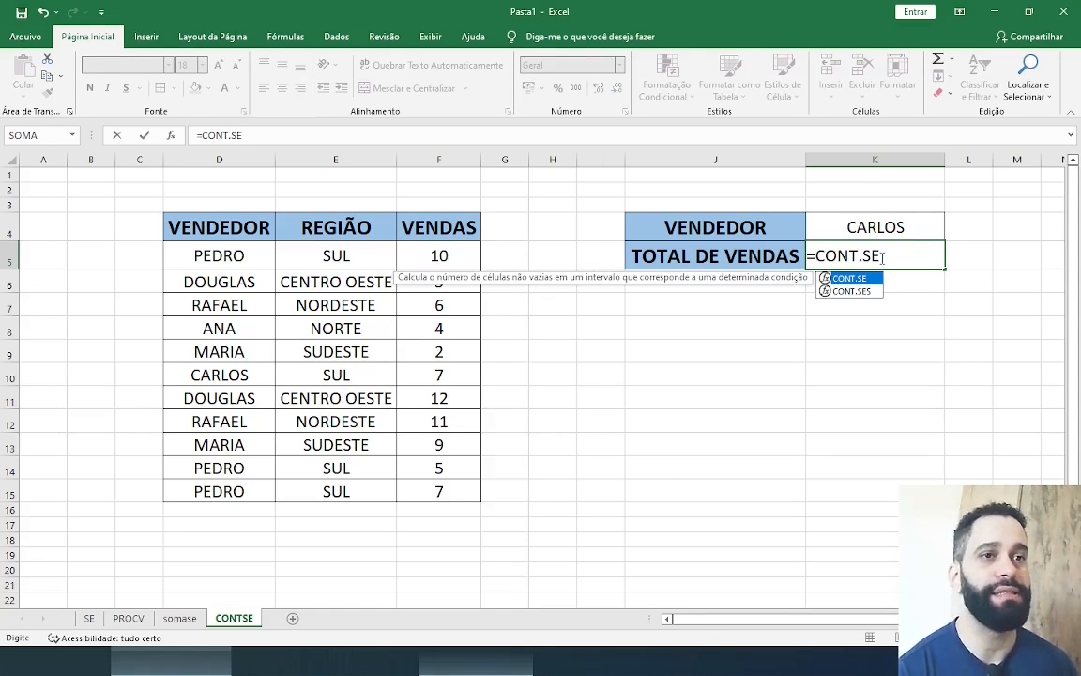
text(()
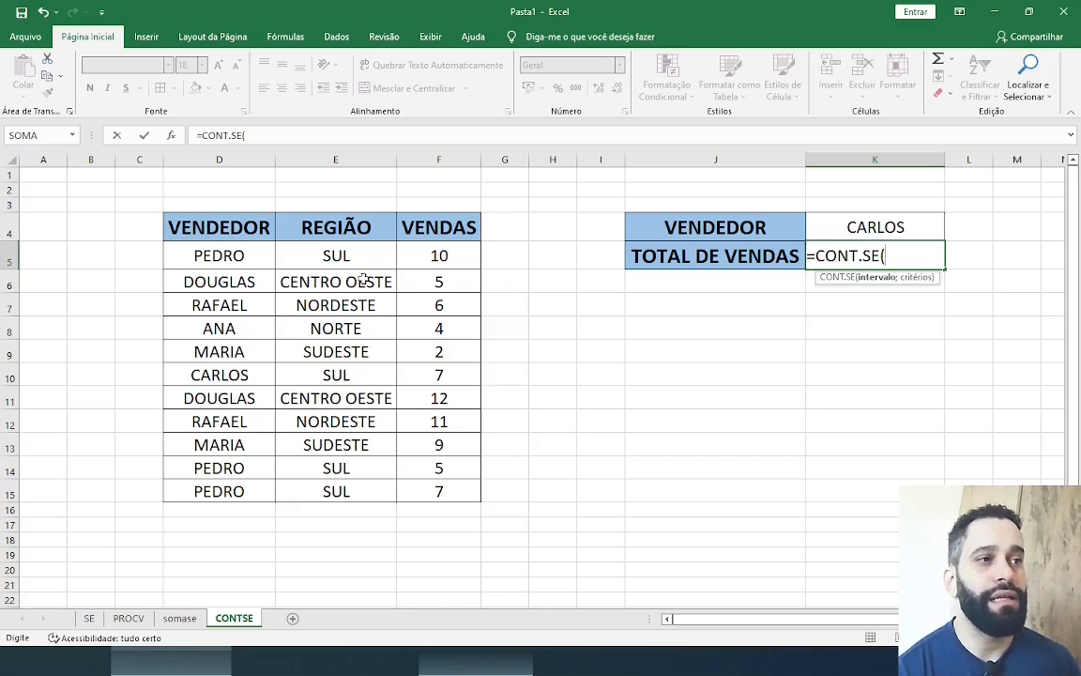
drag(218, 251, 236, 490)
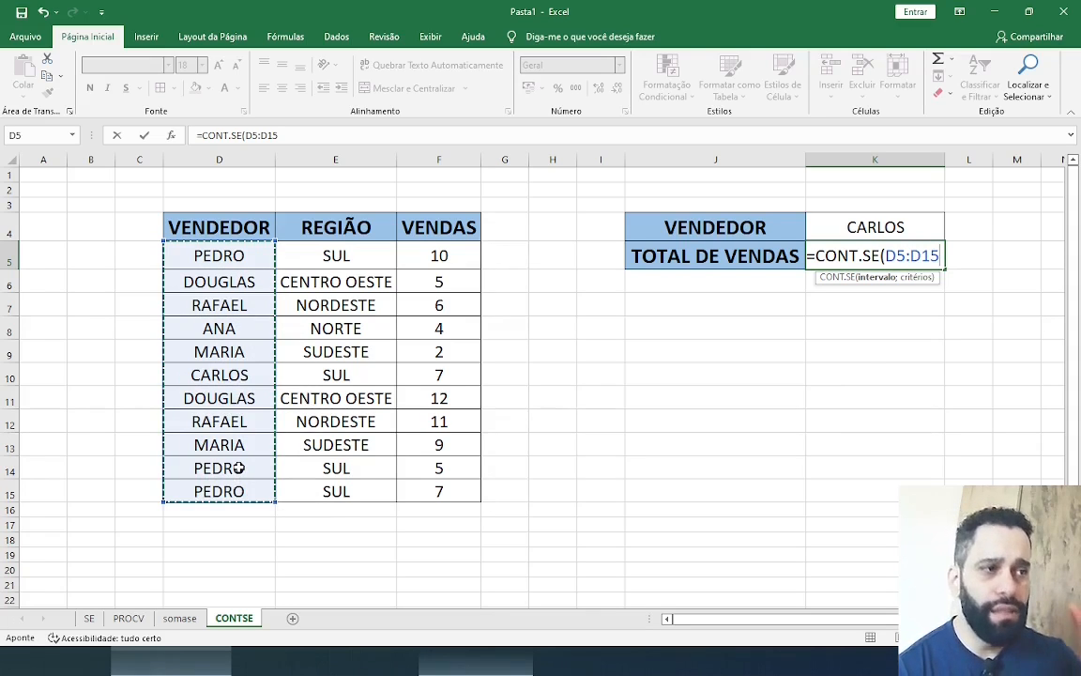
text(;)
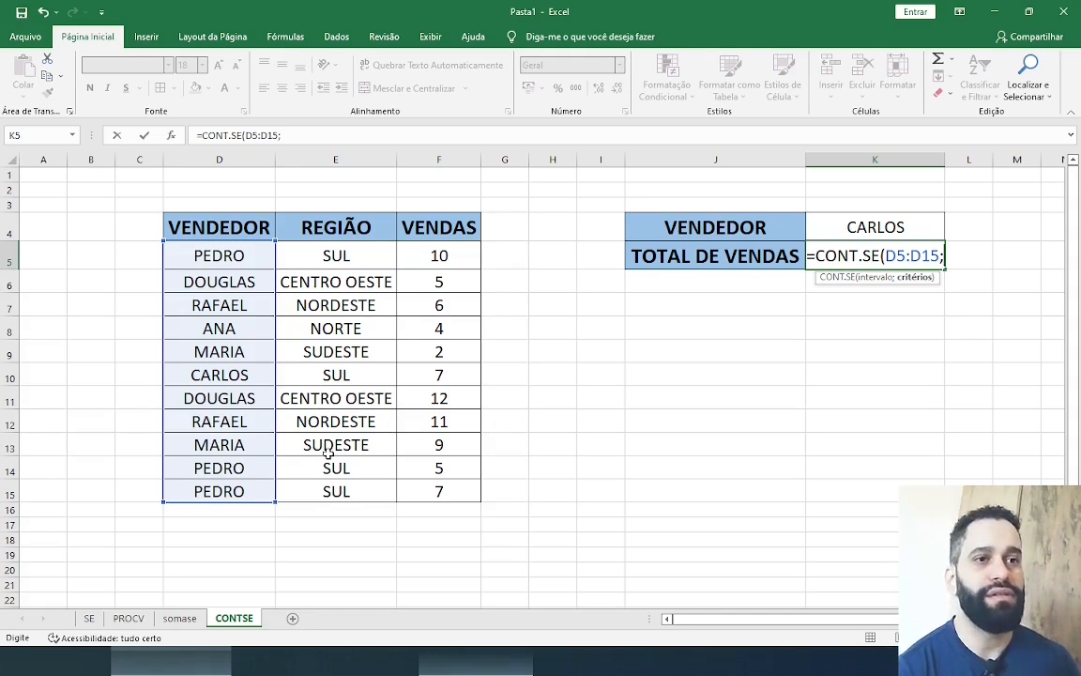
click(865, 228)
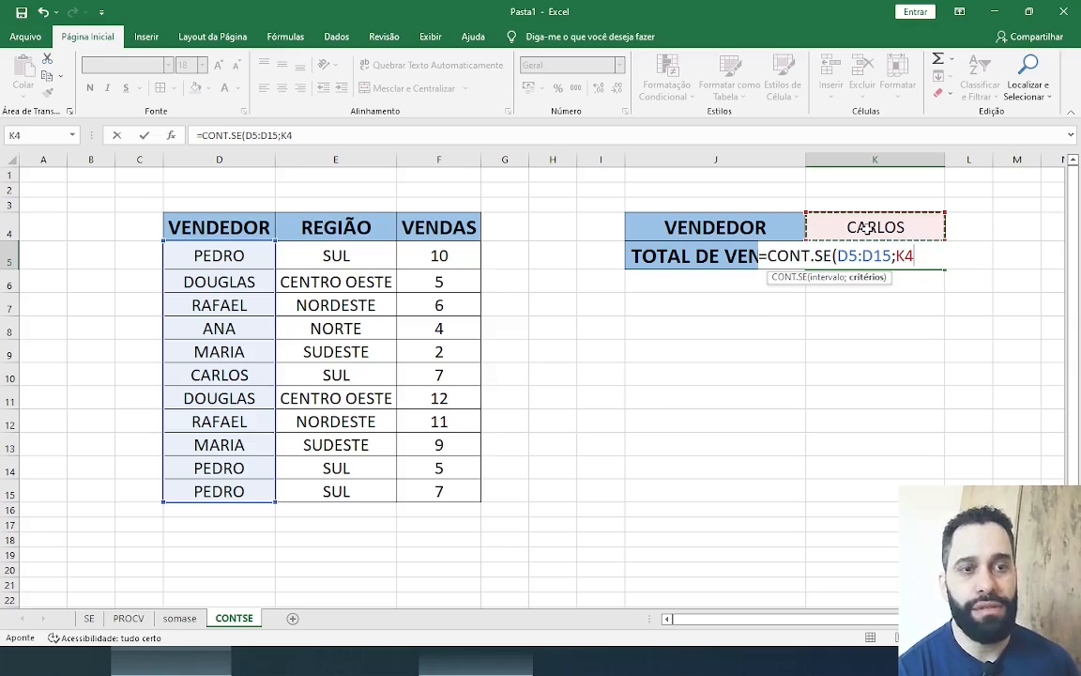
text())
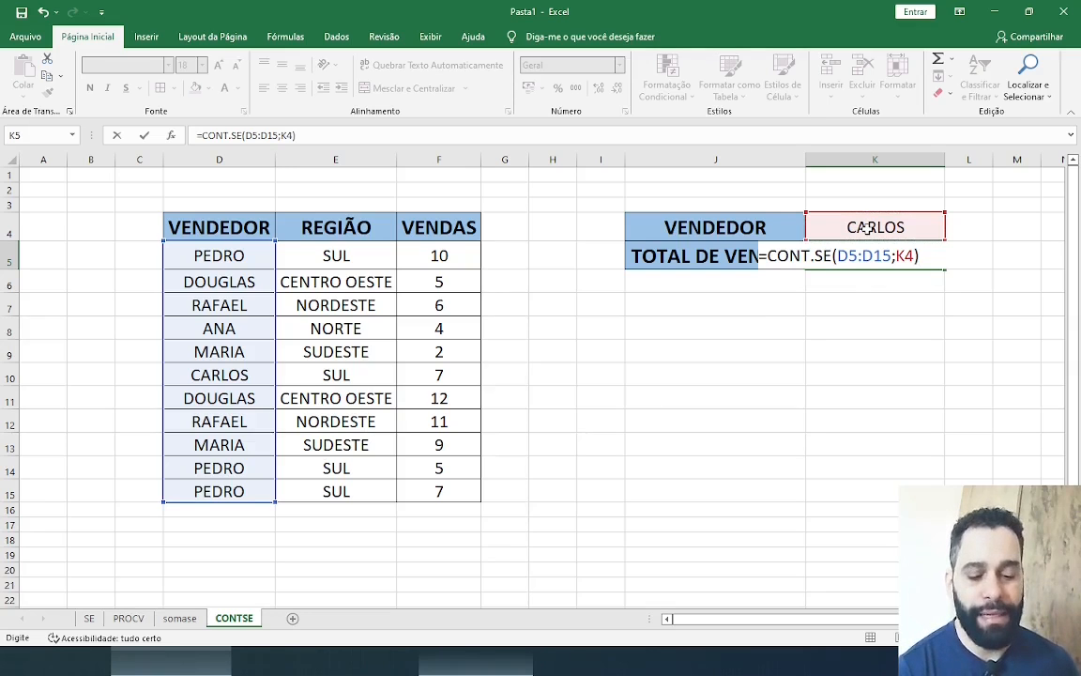
key(Return)
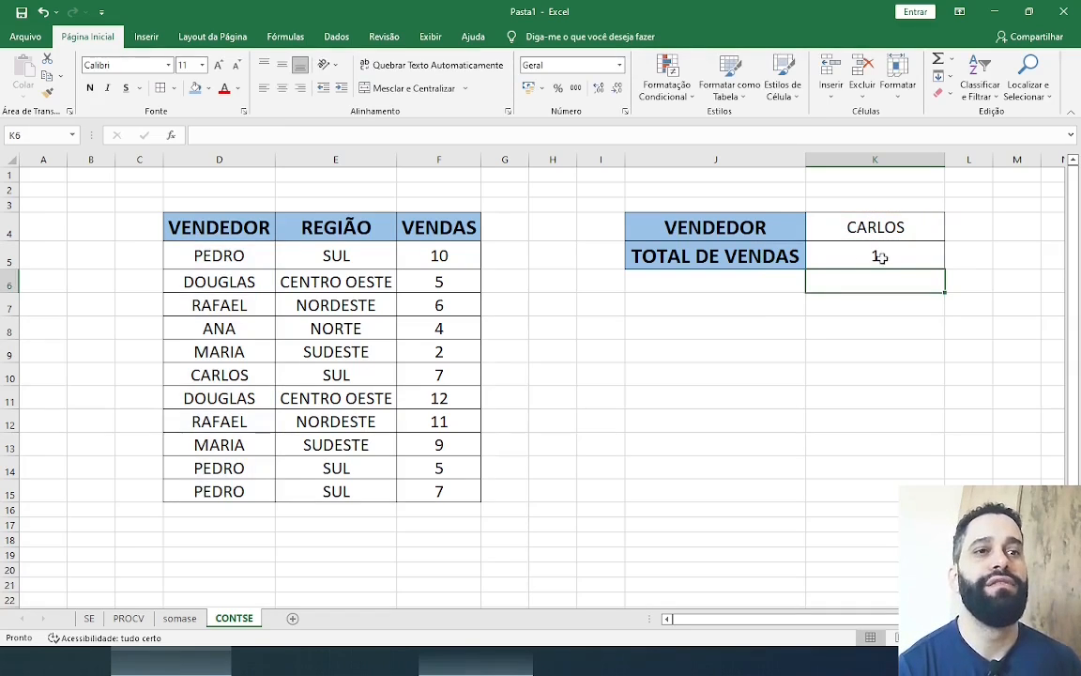
Check the K5 count against D5:D15 by filling the matching seller cell D10 with blue, and undo the fill
click(891, 251)
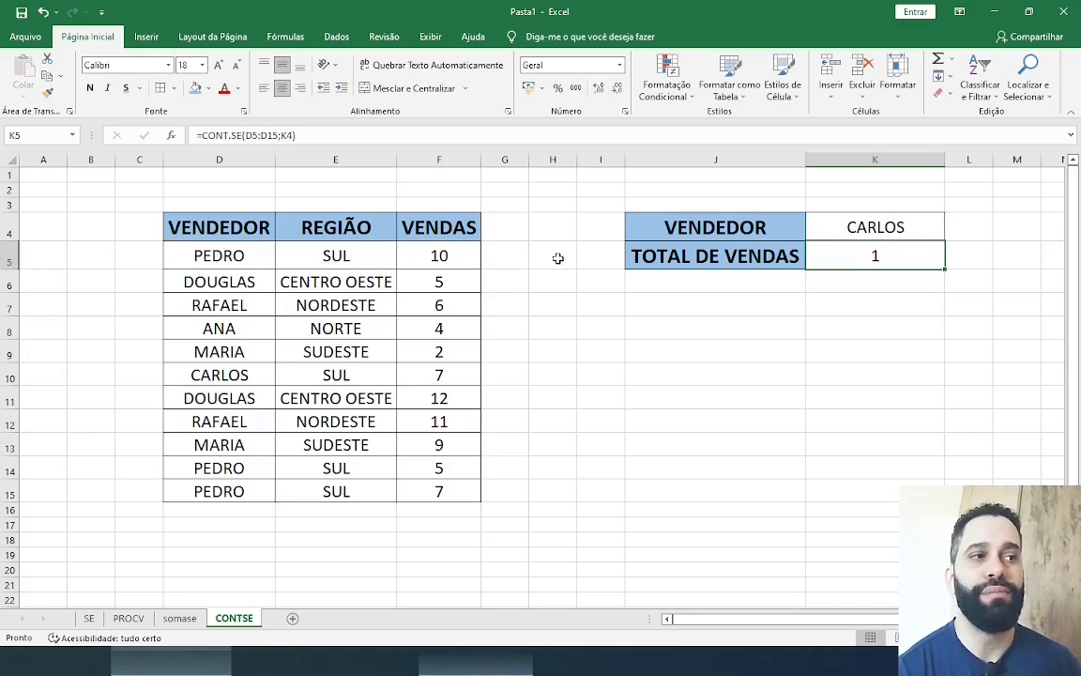
click(232, 255)
drag(238, 306, 266, 493)
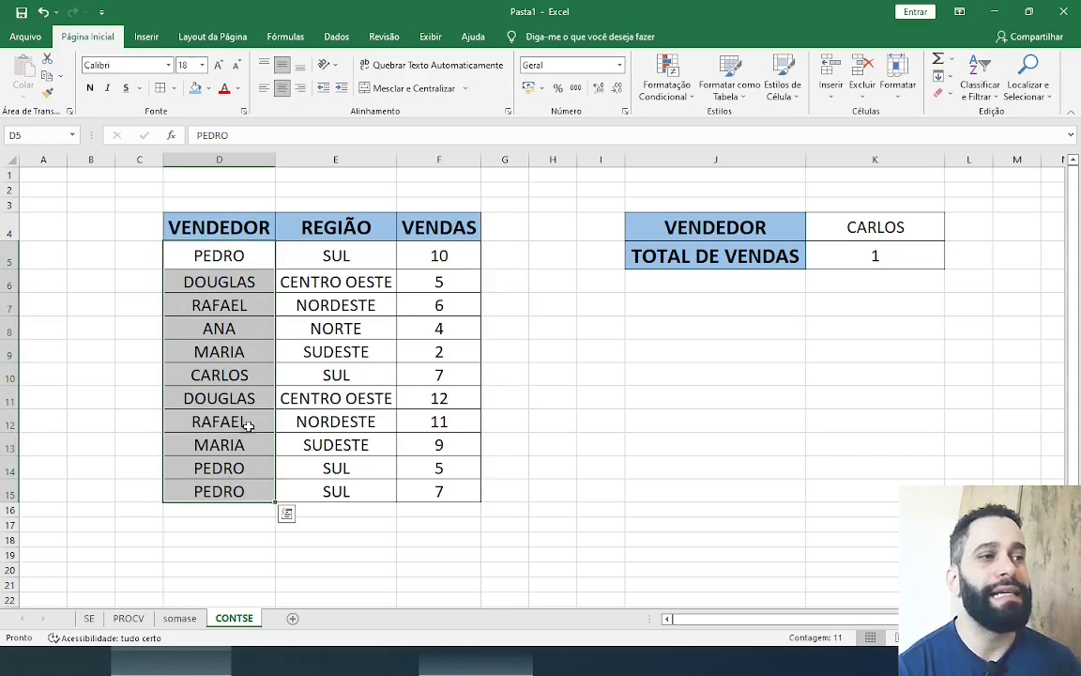
click(232, 375)
click(195, 87)
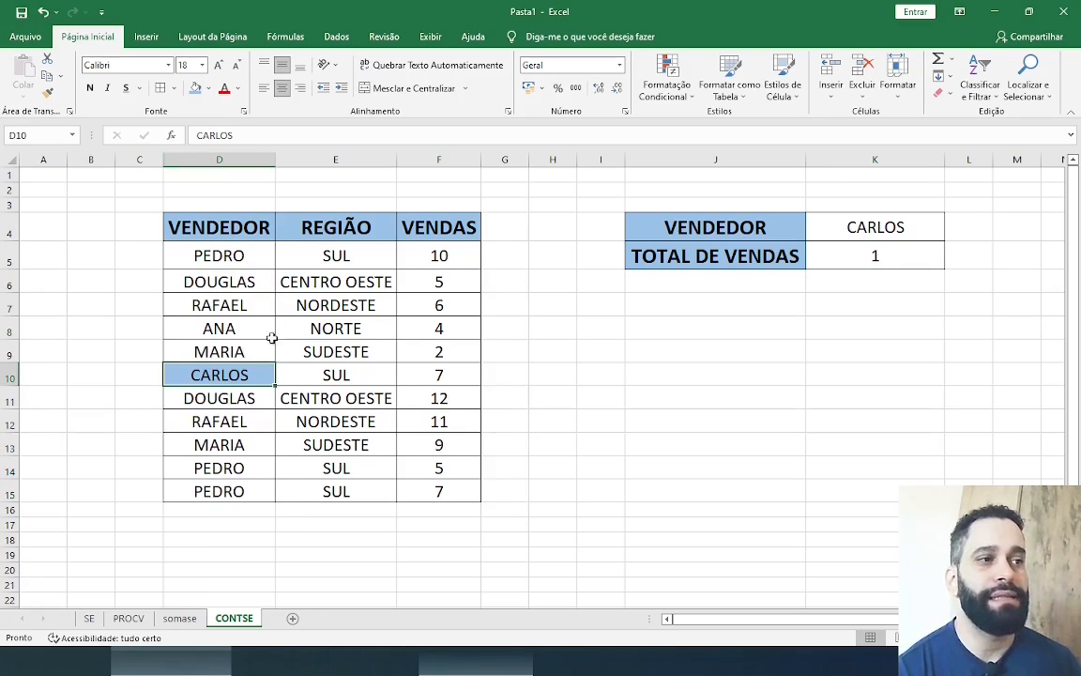
key(Return)
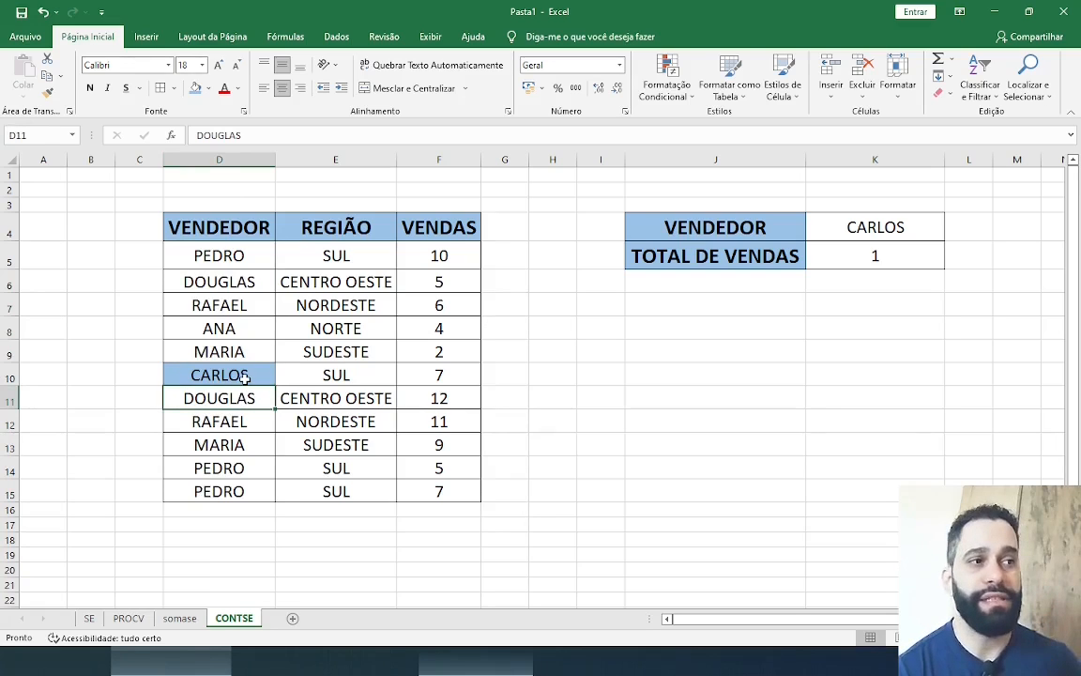
drag(217, 255, 245, 374)
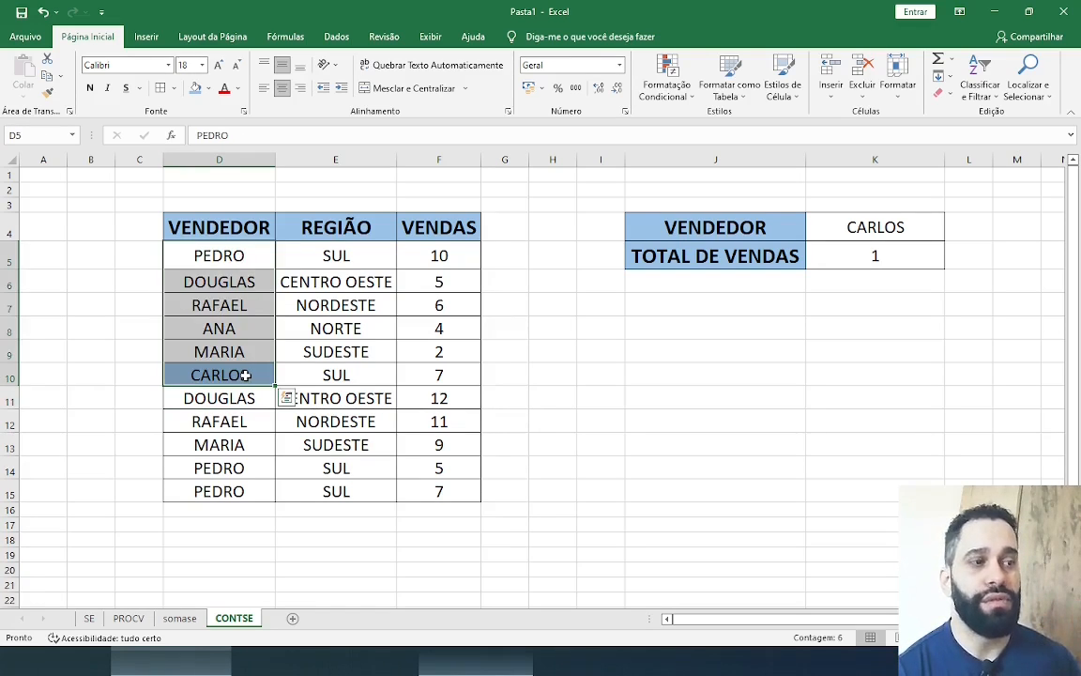
key(ctrl+z)
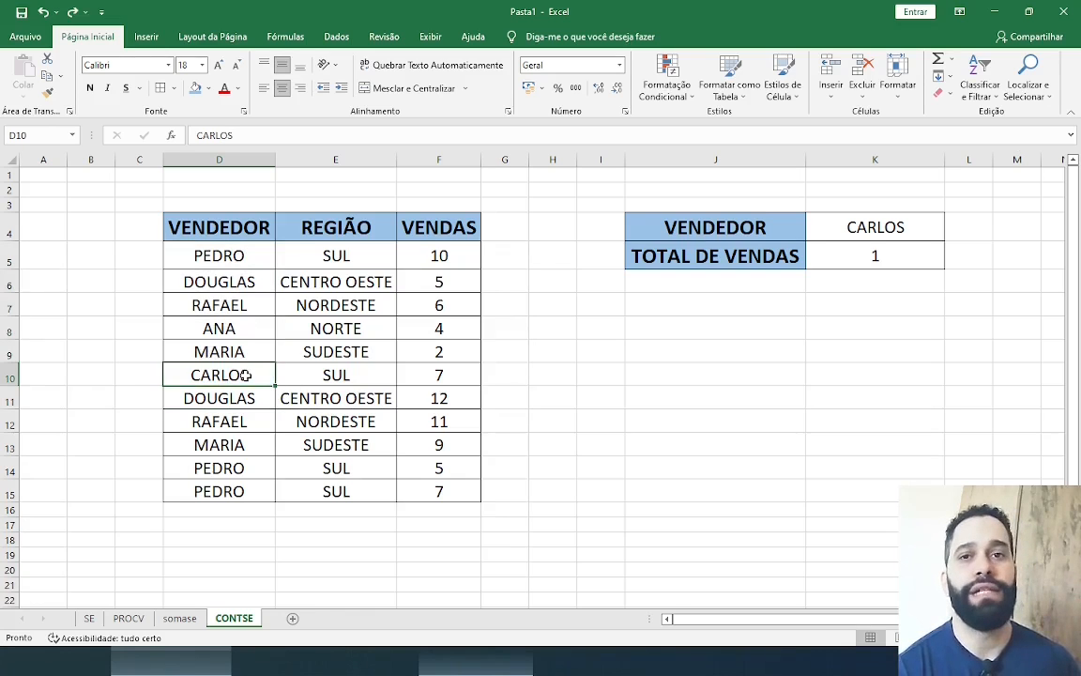
Test the CONT.SE count by entering the seller names from D8 and D6 one after another in K4
click(865, 222)
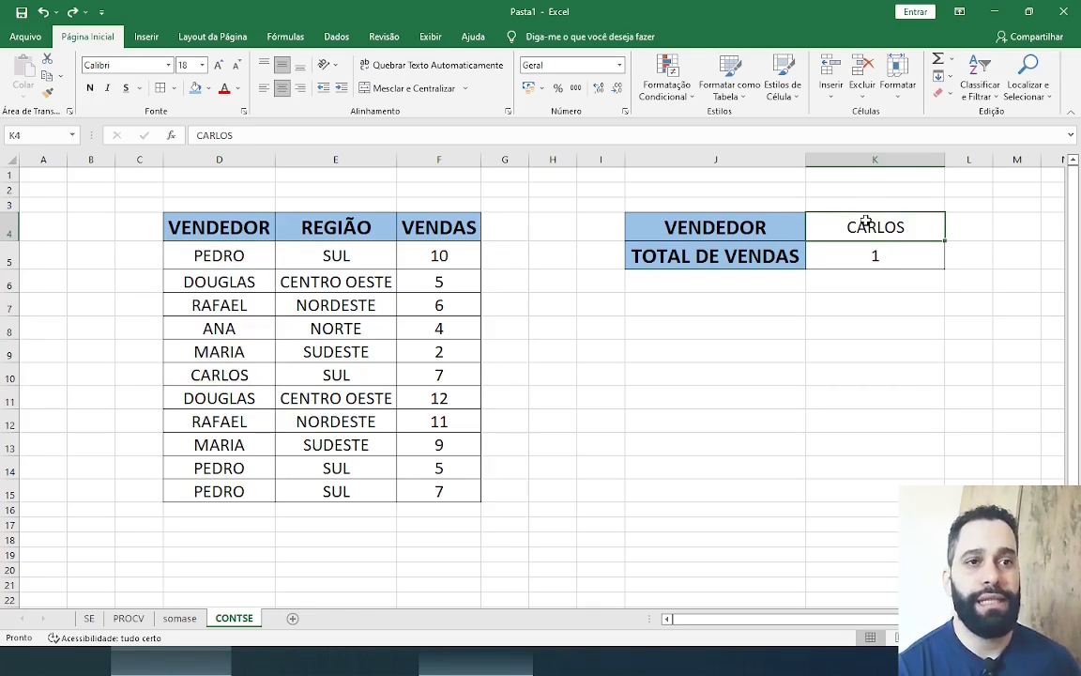
text(ANA)
key(Return)
click(872, 226)
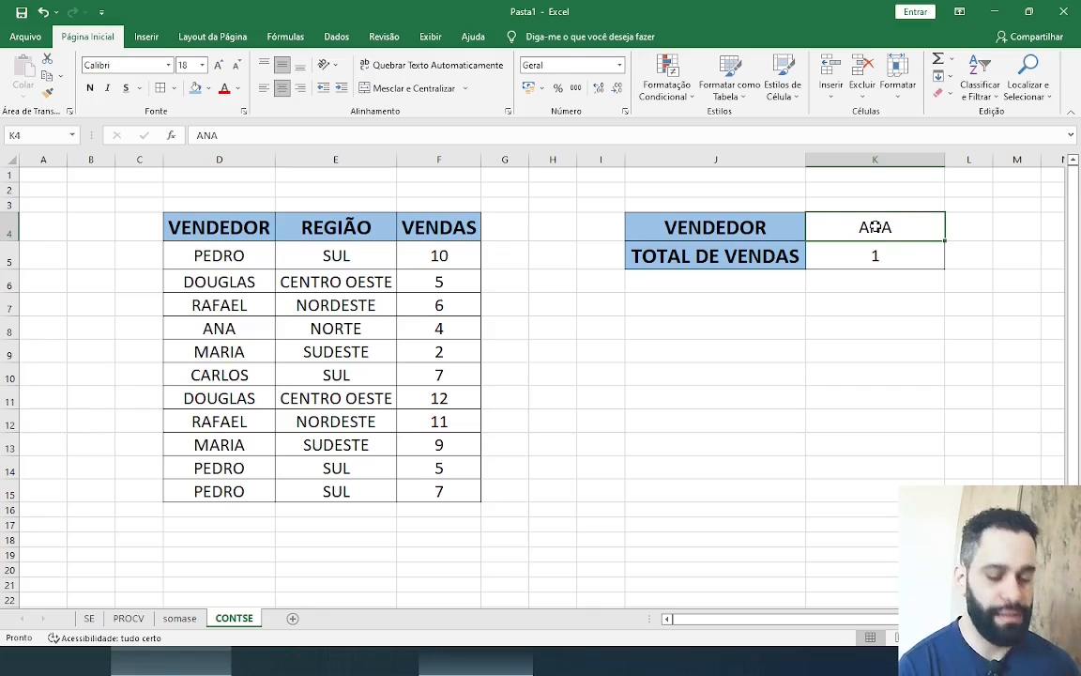
text(DOUGLAS)
key(Return)
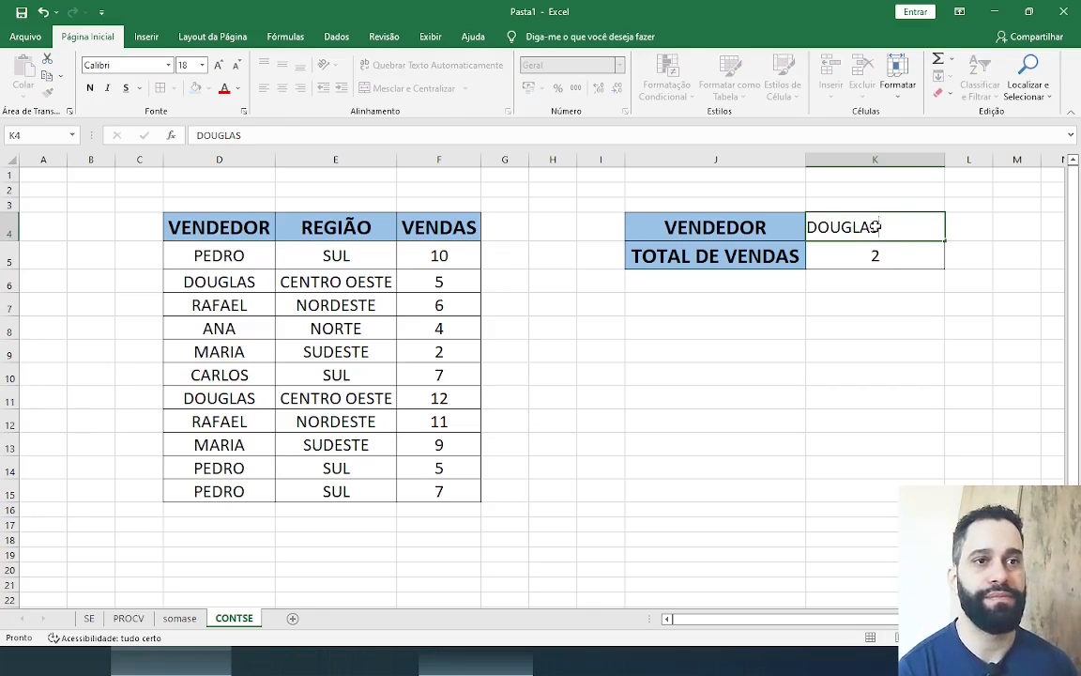
Check the count by filling the matching seller cells D6 and D11 with blue, and undo both fills
click(181, 280)
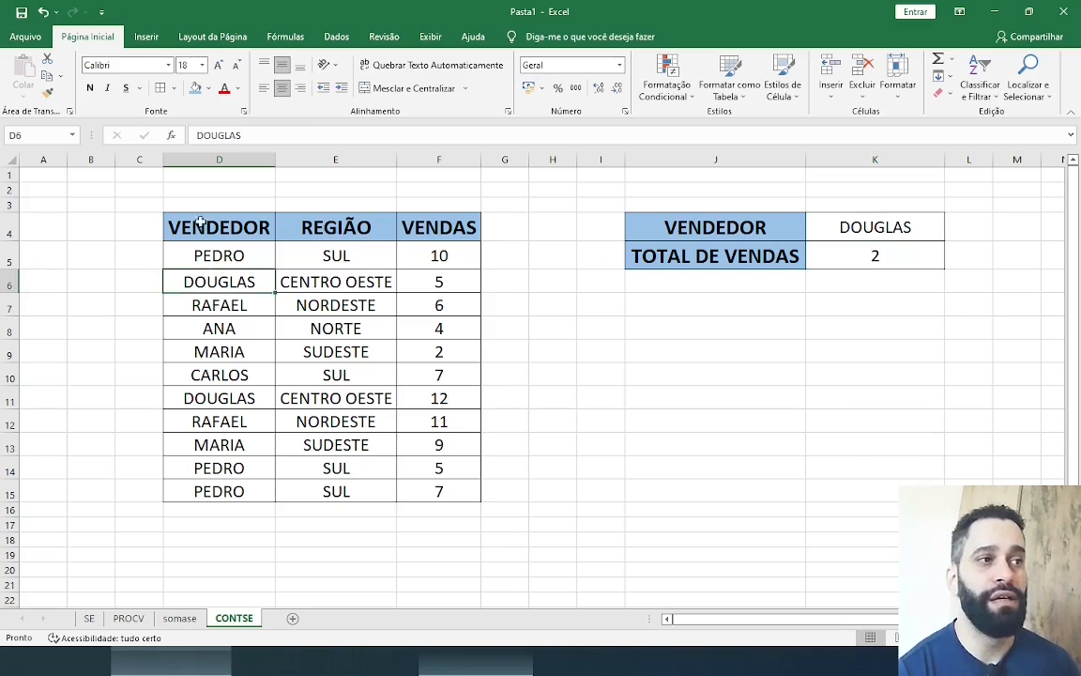
click(195, 87)
click(220, 398)
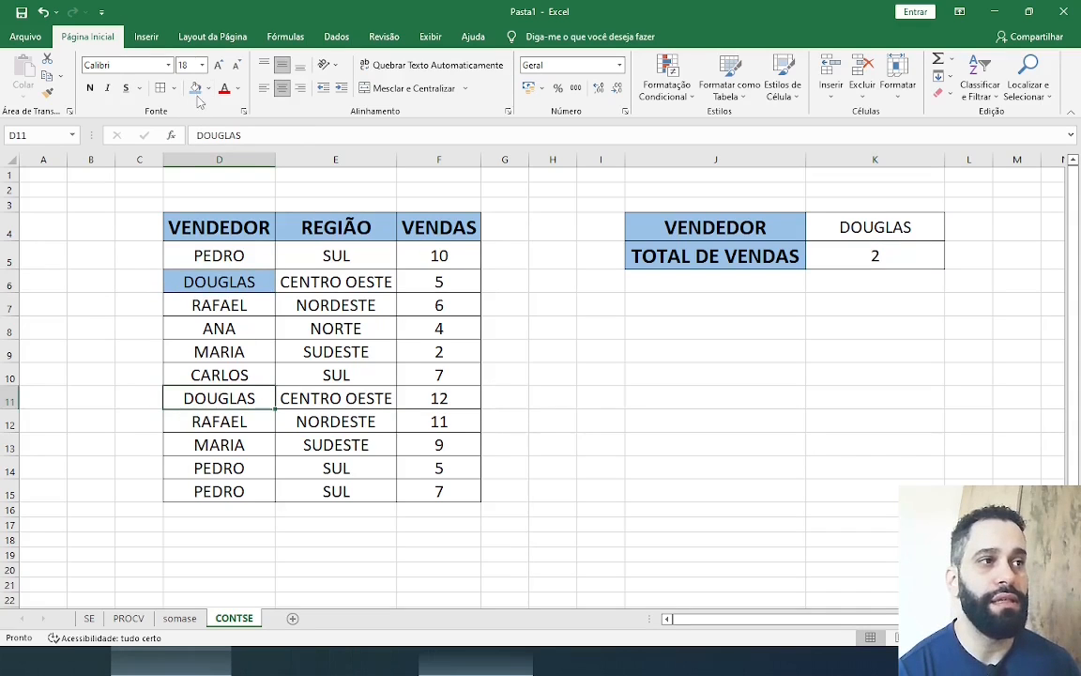
click(195, 88)
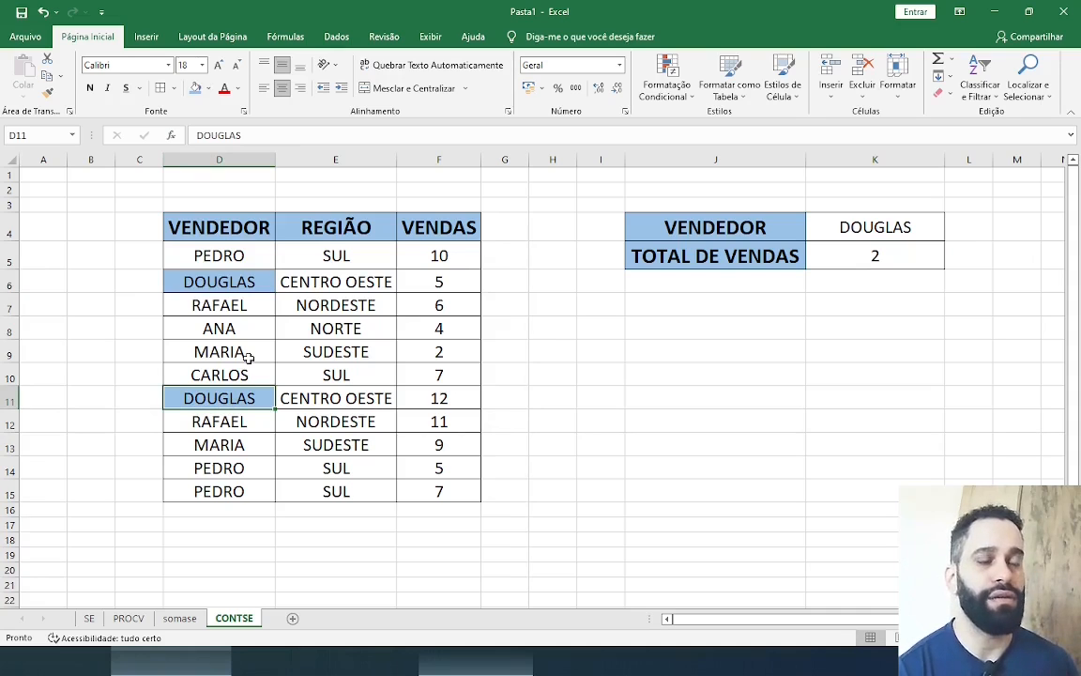
key(ctrl+z)
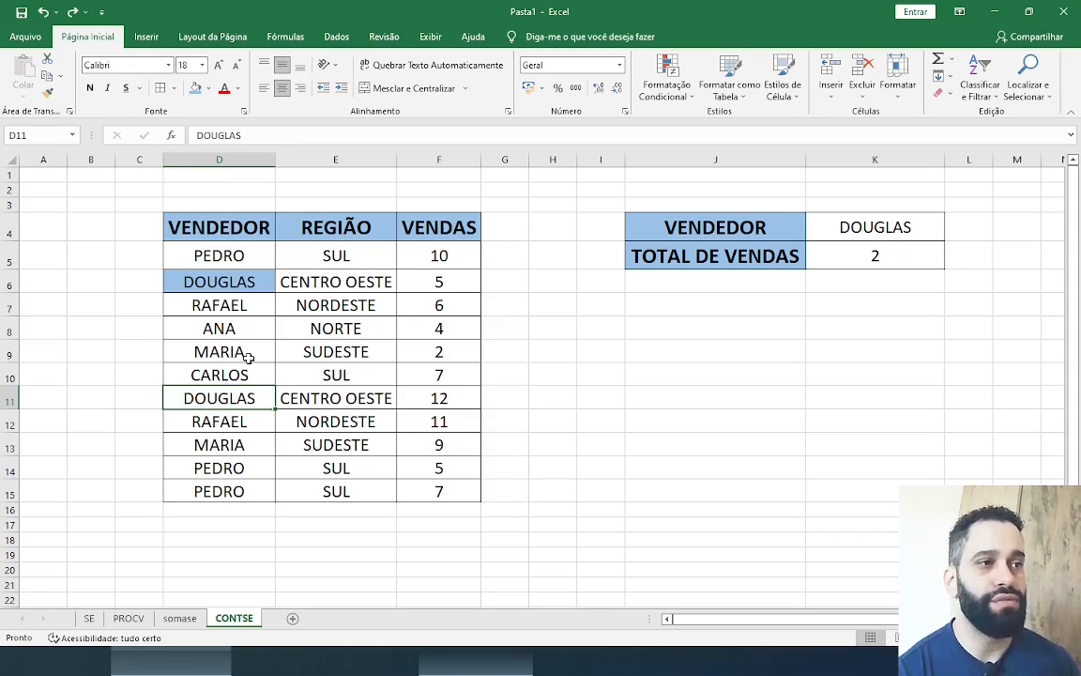
key(ctrl+z)
Test the CONT.SE count with another seller by entering the seller name from D5 in K4
click(879, 217)
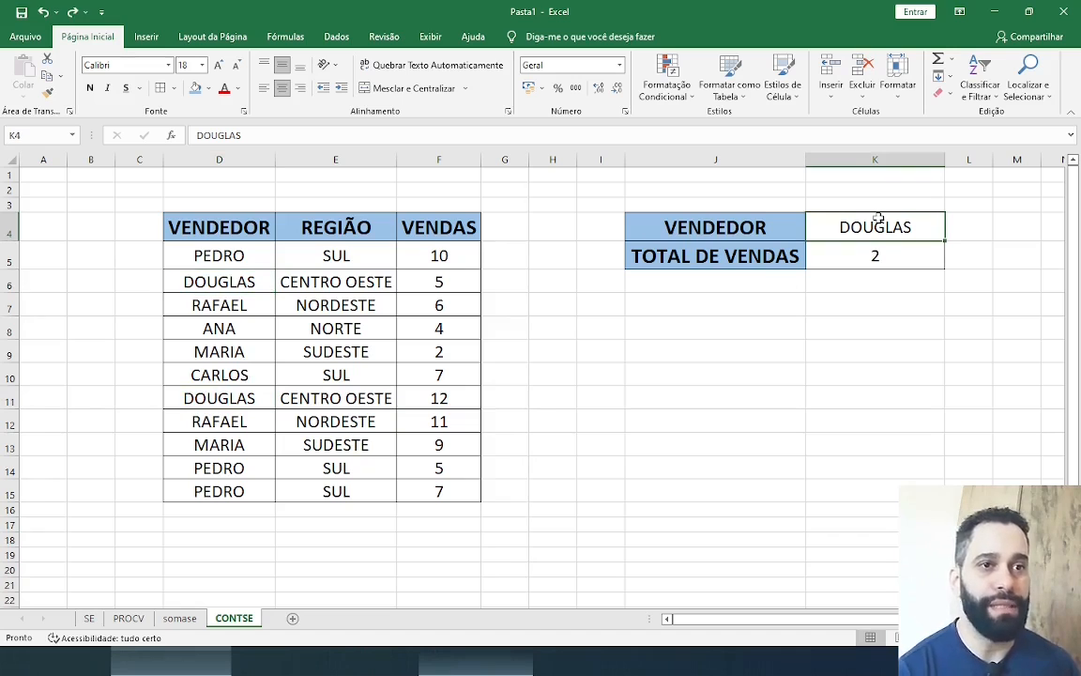
text(PEDRO)
key(Return)
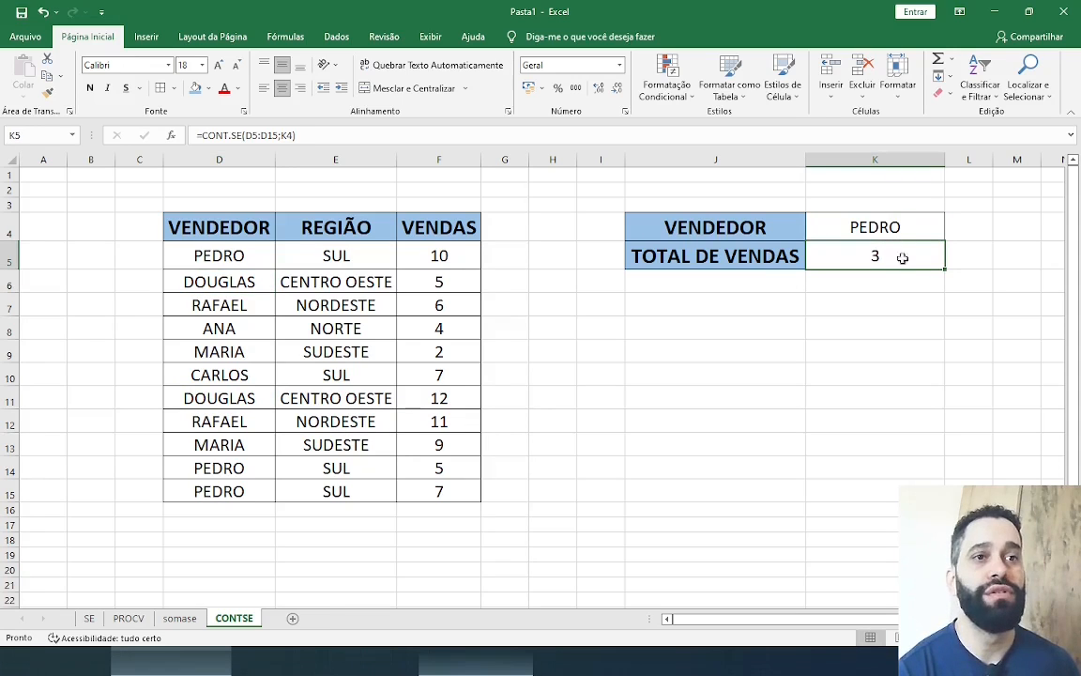
Check the count by filling the matching seller cells D5 and D14:D15 with blue, and undo the D14:D15 fill
click(252, 251)
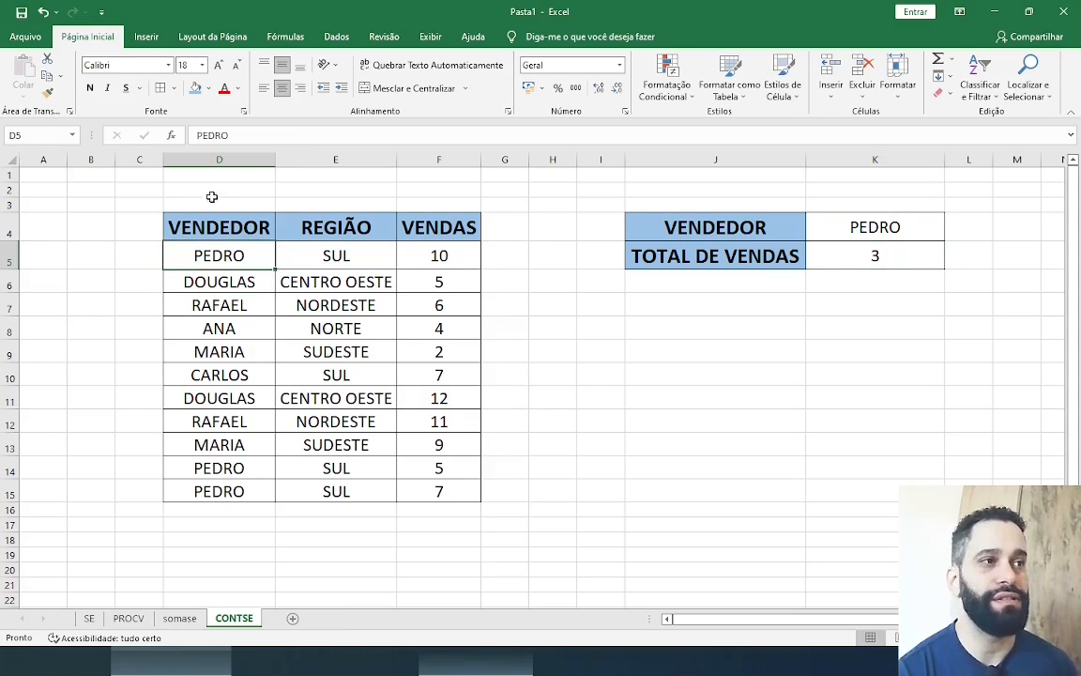
click(194, 89)
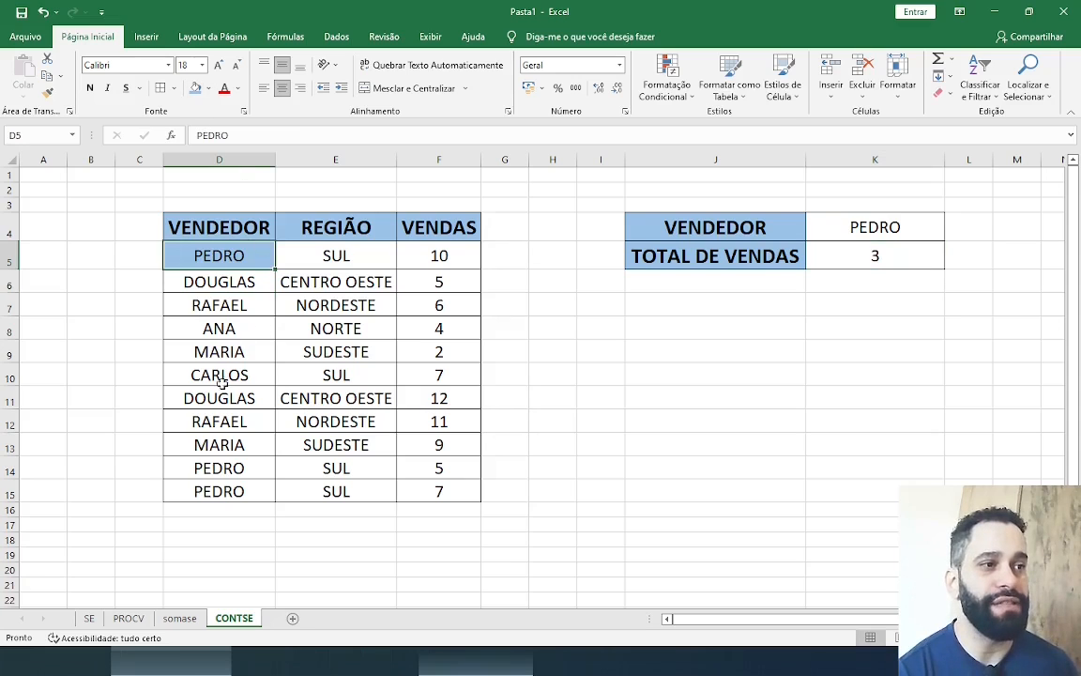
click(254, 467)
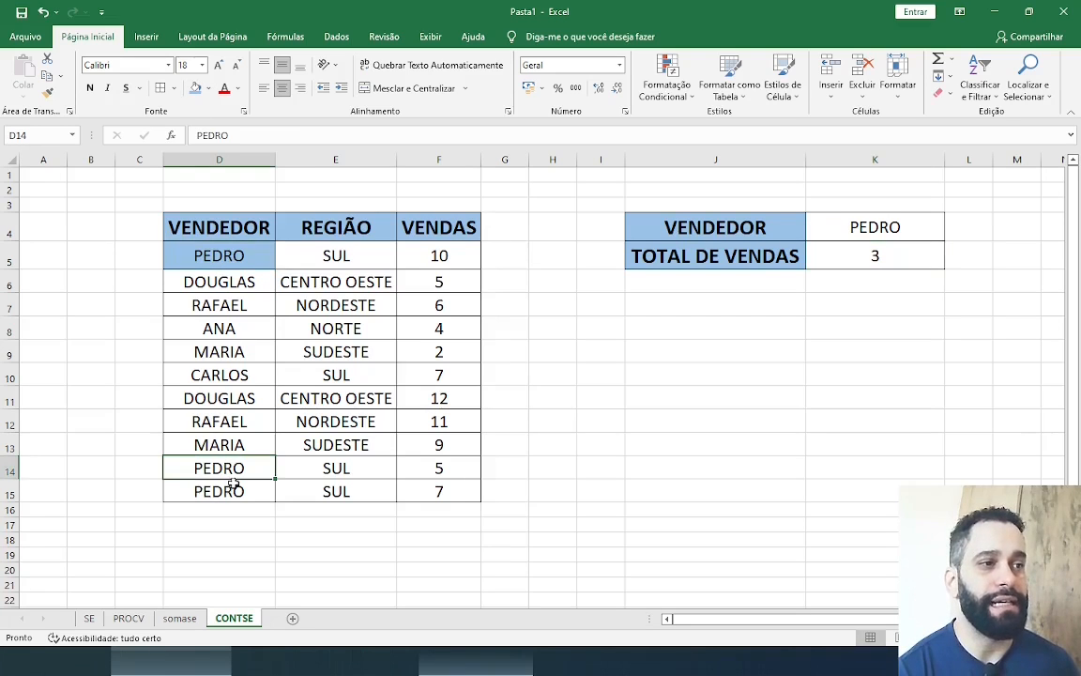
shift+click(234, 486)
click(195, 89)
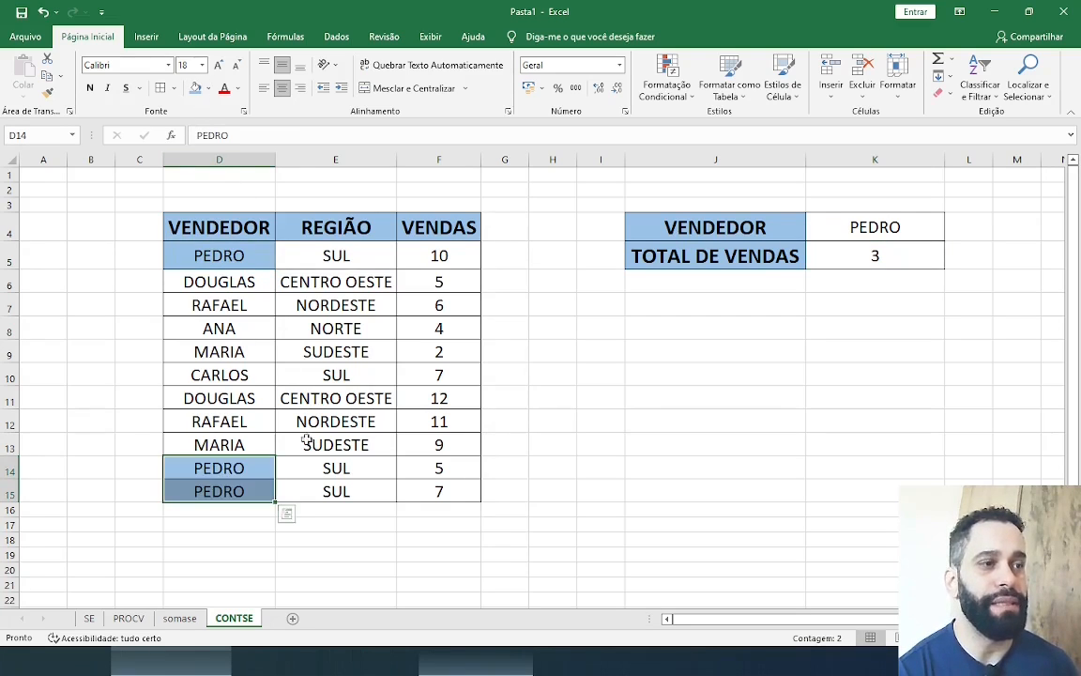
click(287, 467)
key(ctrl+z)
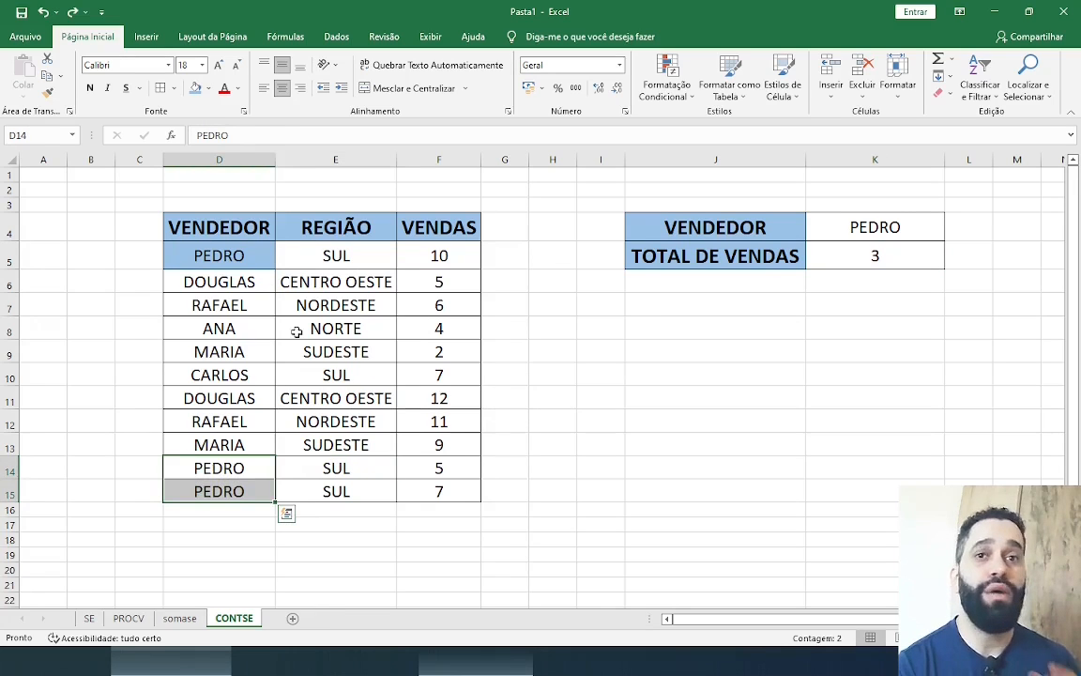